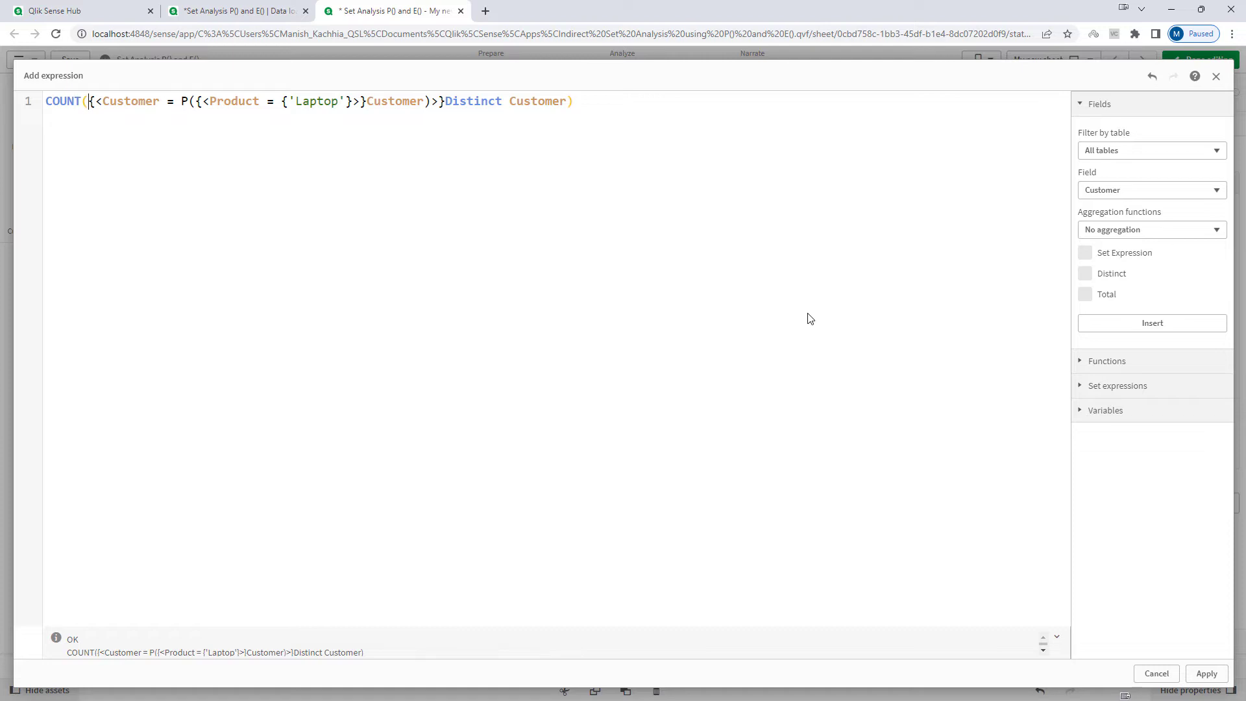
key("Right")
key("Right")
key("Return")
Lay out the Laptop P() COUNT Distinct Customer expression on separate lines and apply it, showing 3
key("Tab")
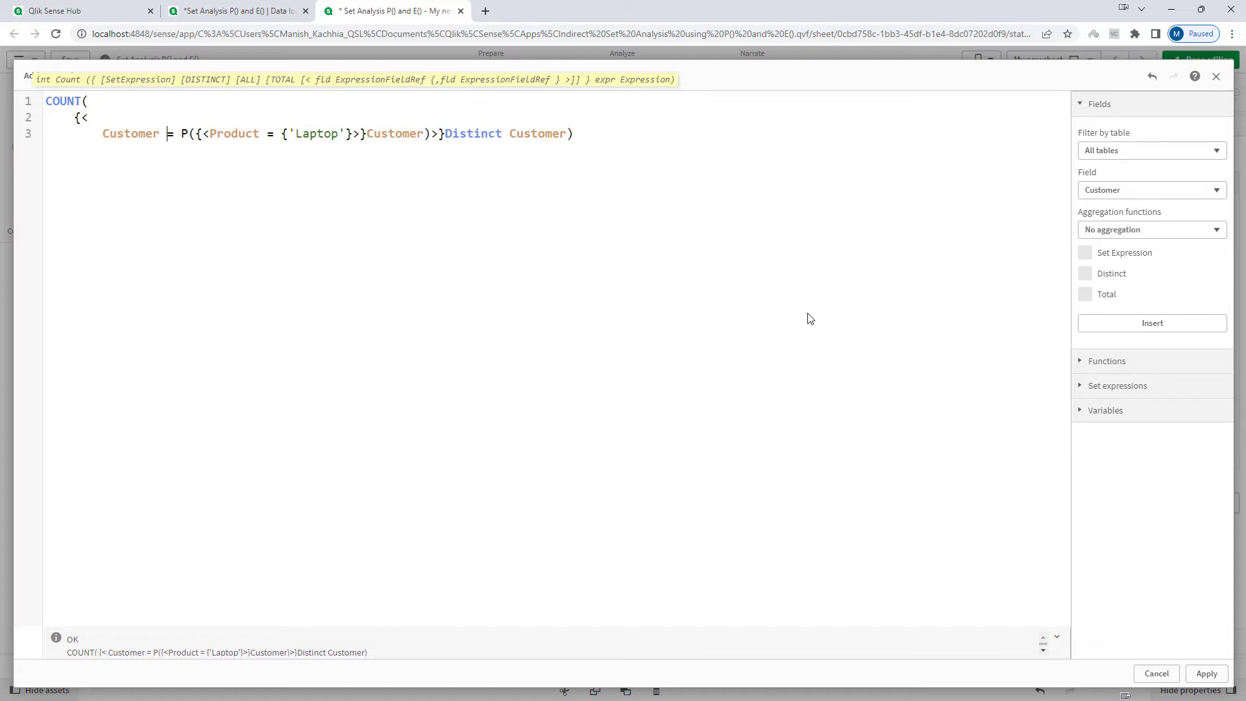
key("Right")
key("Right")
key("Right")
key("Right")
key("Right")
key("Right")
key("Right")
key("Return")
key("shift+Tab")
key("Right")
key("Right")
key("Return")
key("shift+Tab")
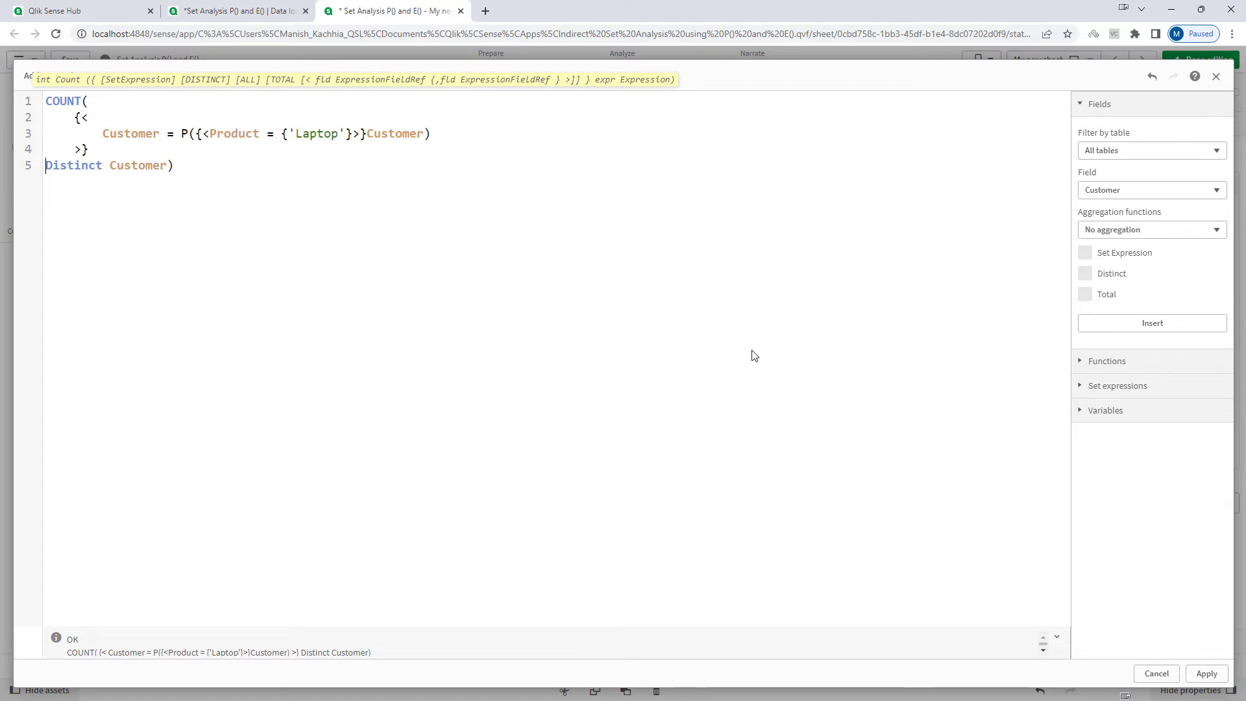
left_click(1193, 675)
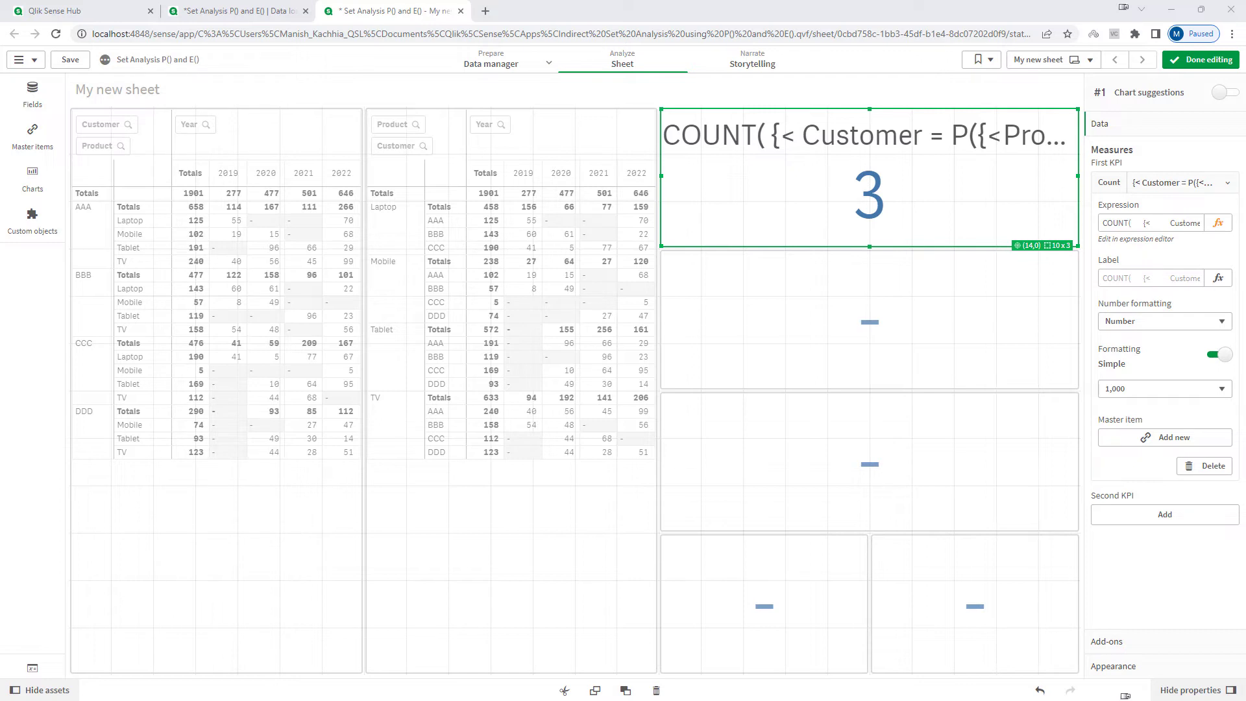
left_click(869, 282)
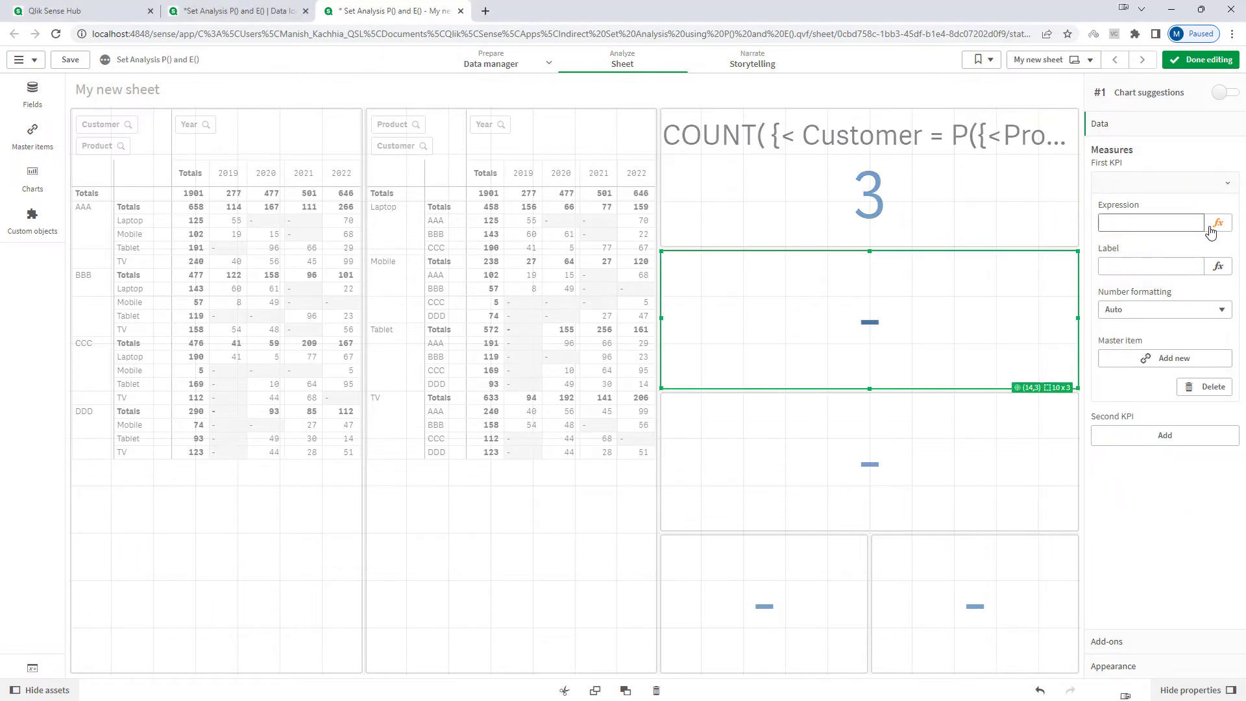
Paste the Concat P() Laptop expression into the second KPI and indent its opening lines
left_click(1218, 222)
type("Concat({<Customer = P({<Product = {'Laptop'}>}Customer)>}Distinct Customer, ', ')")
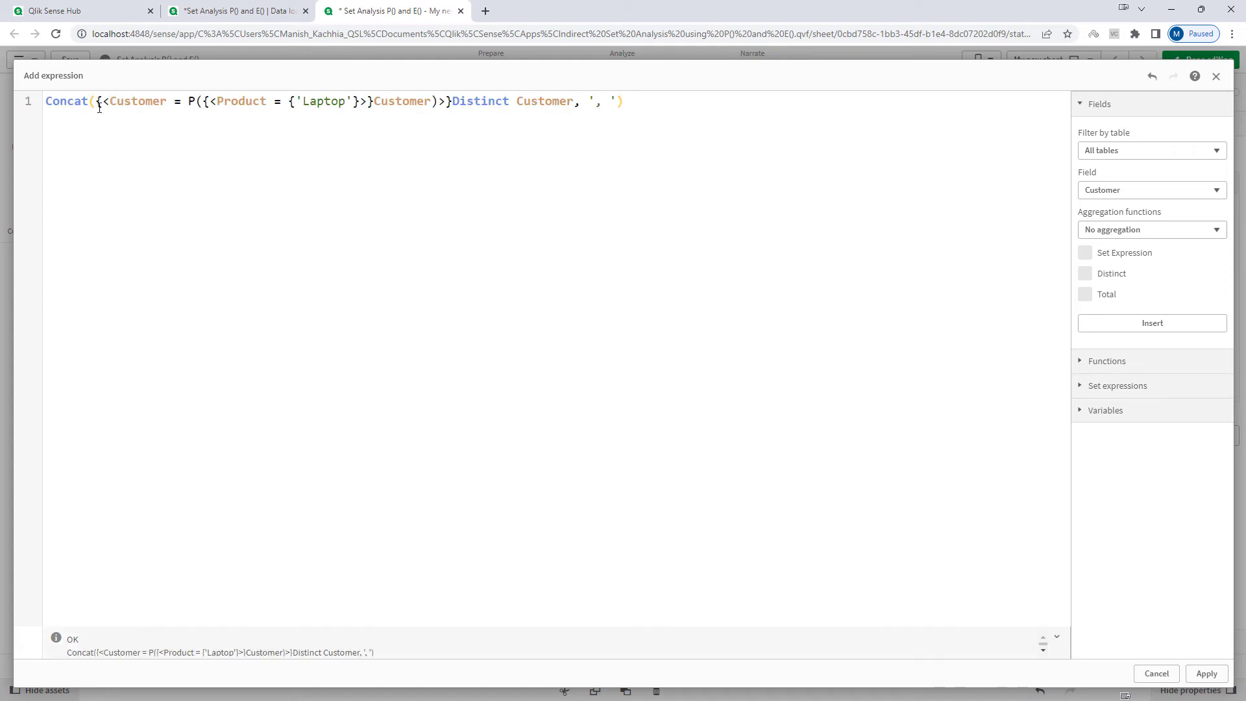
left_click(98, 107)
key("Return")
key("Tab")
key("Right")
key("Right")
key("Return")
key("Tab")
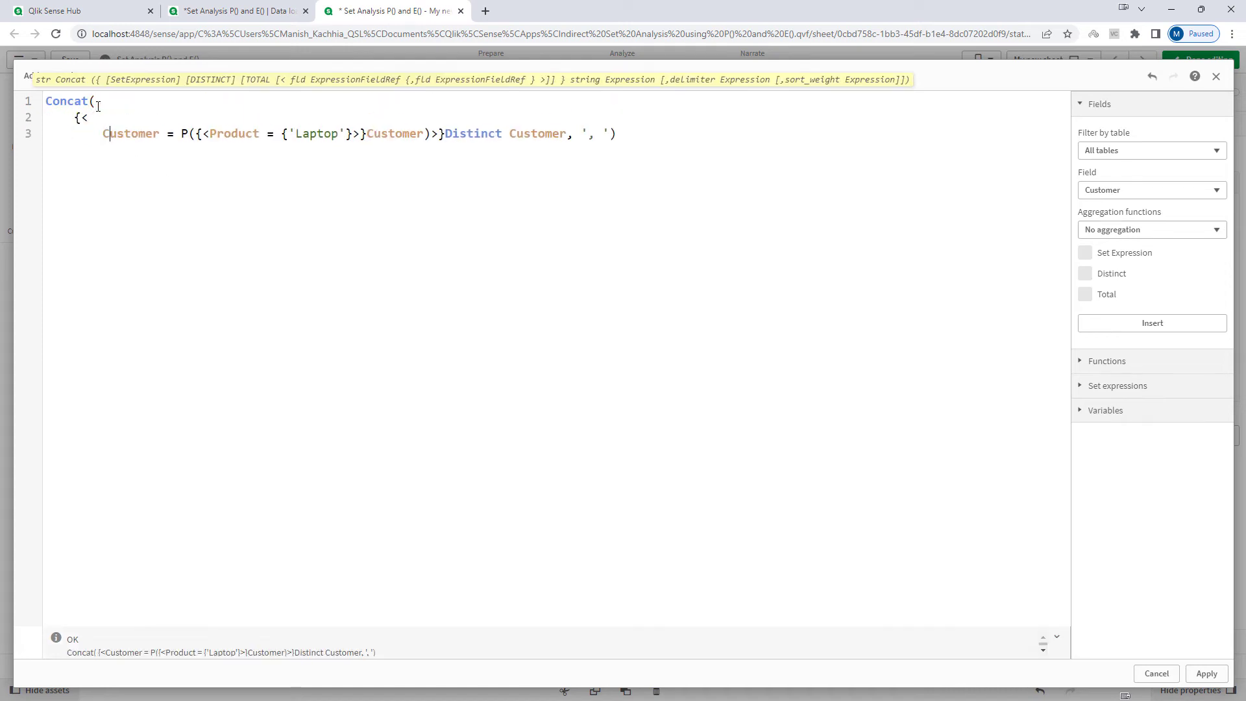
Put the set closing and Distinct Customer on their own lines and apply, listing AAA, BBB, CCC
key("Right")
key("Right")
key("Right")
key("Right")
key("Right")
key("Right")
key("Right")
key("Right")
key("Right")
key("Right")
key("Right")
key("Right")
key("Right")
key("Right")
key("Right")
key("Right")
key("Right")
key("Right")
key("Right")
key("Right")
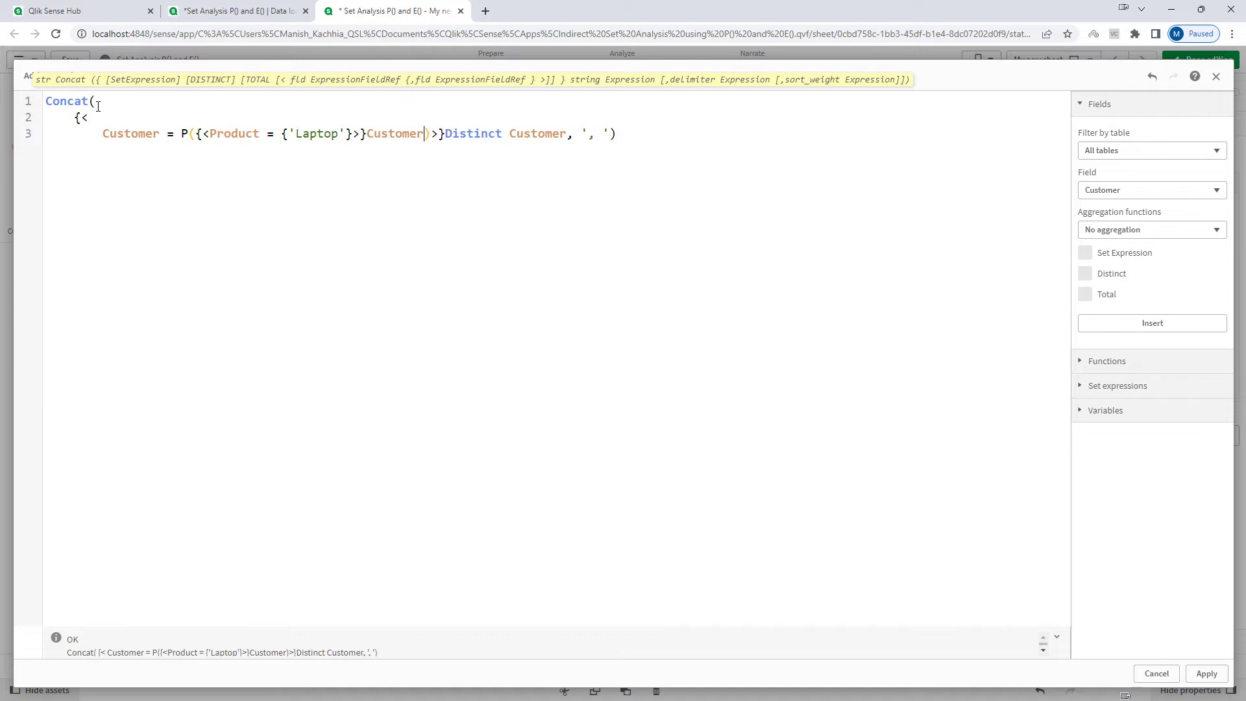
key("Right")
key("Return")
key("BackSpace")
key("Right")
key("Right")
key("Return")
key("BackSpace")
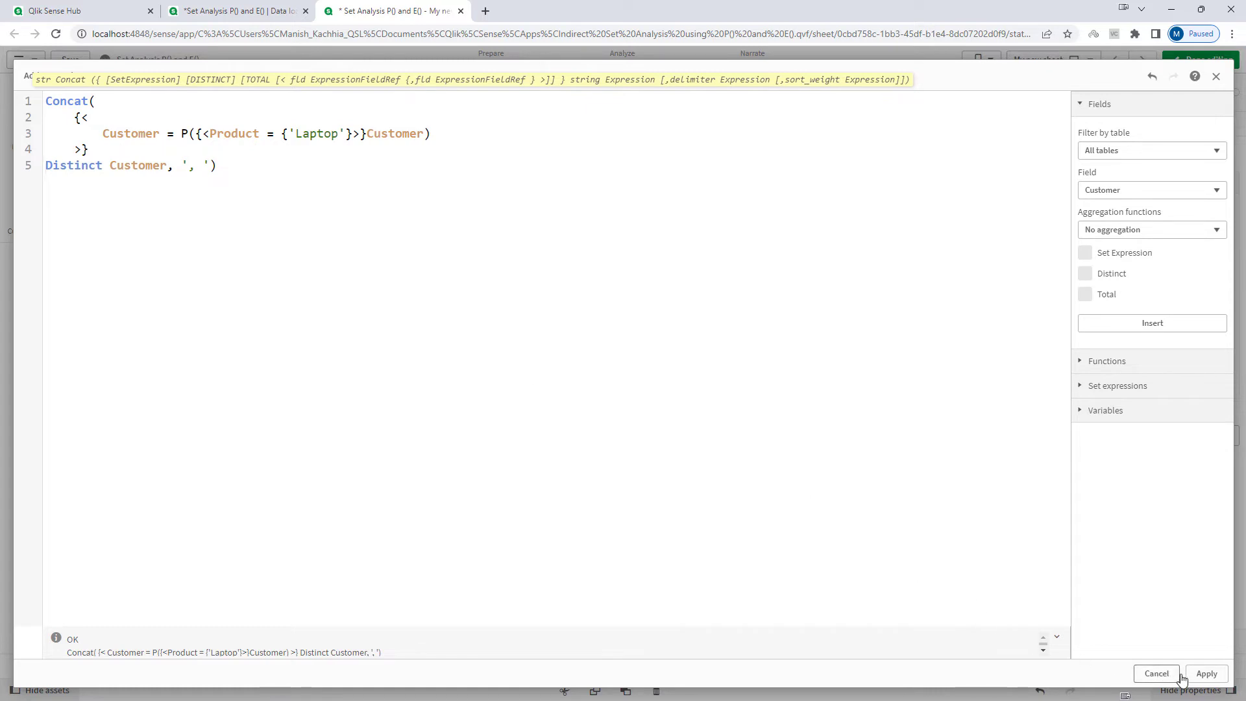
left_click(1205, 674)
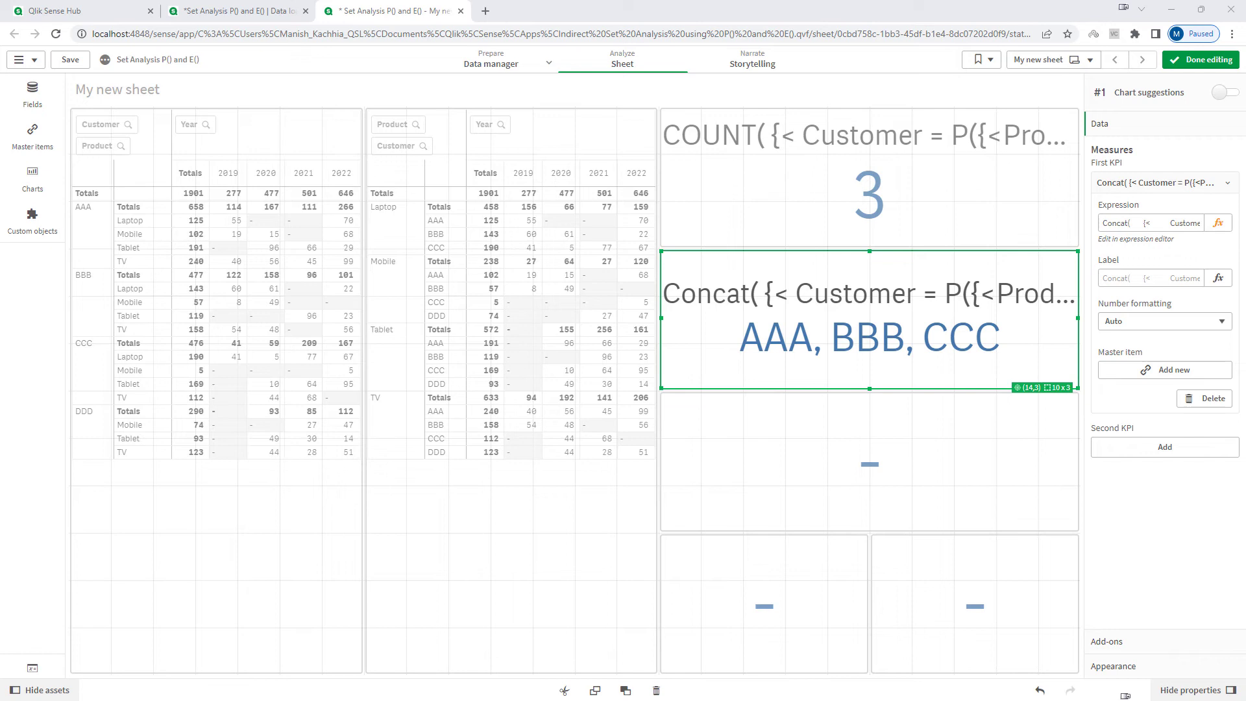
left_click(986, 445)
Paste the SUM Sales P() Laptop expression into the third KPI and indent its opening lines
left_click(1218, 222)
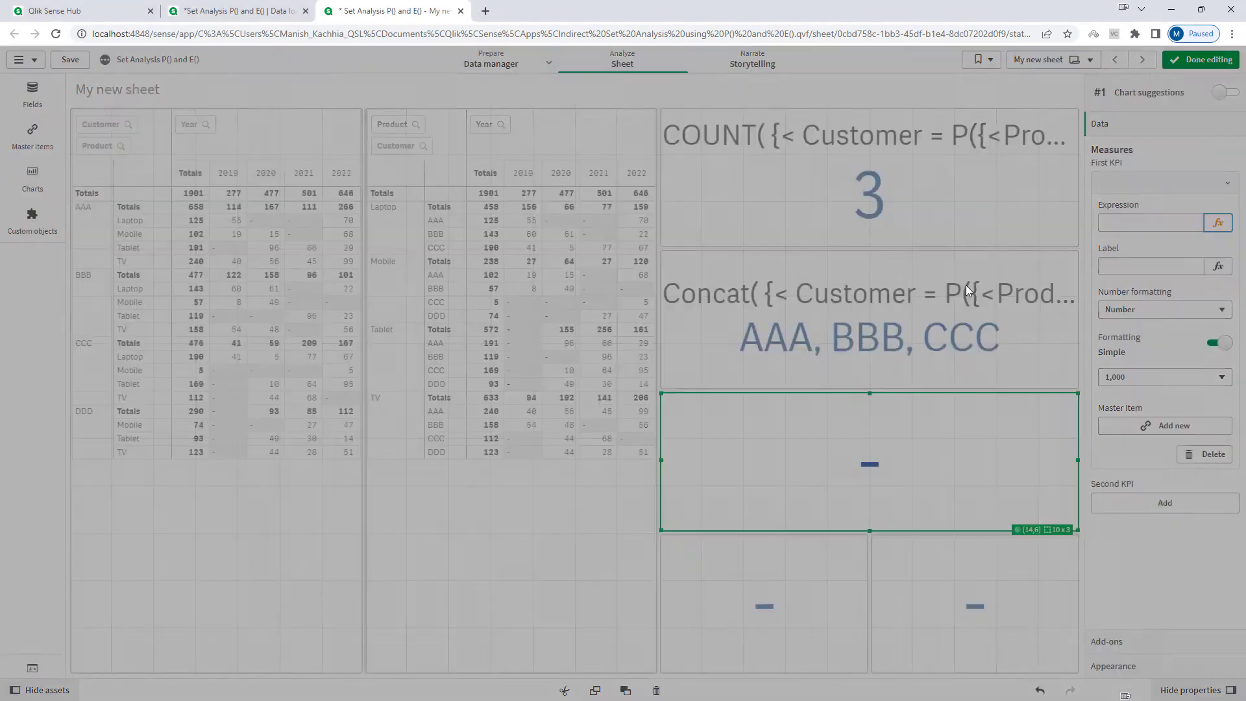
type("SUM({<Customer = P({<Product = {'Laptop'}>}Customer)>}Sales)")
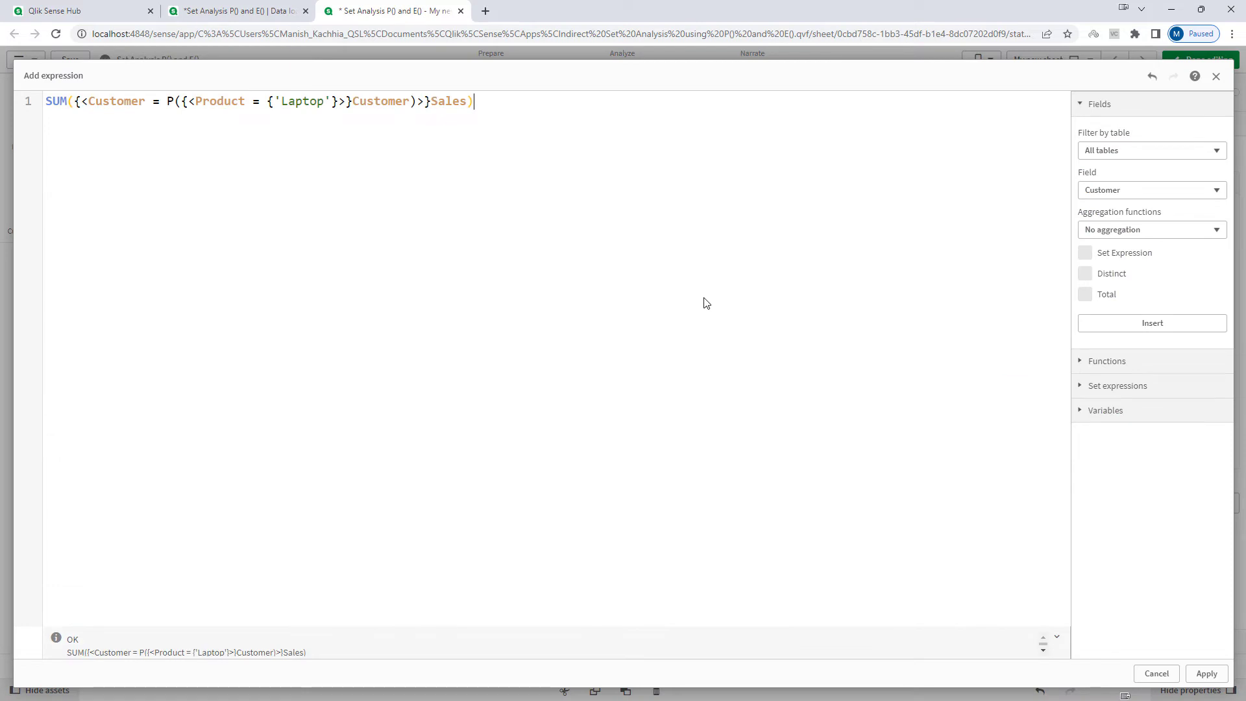
key("Home")
key("Right")
key("Right")
key("Right")
key("Return")
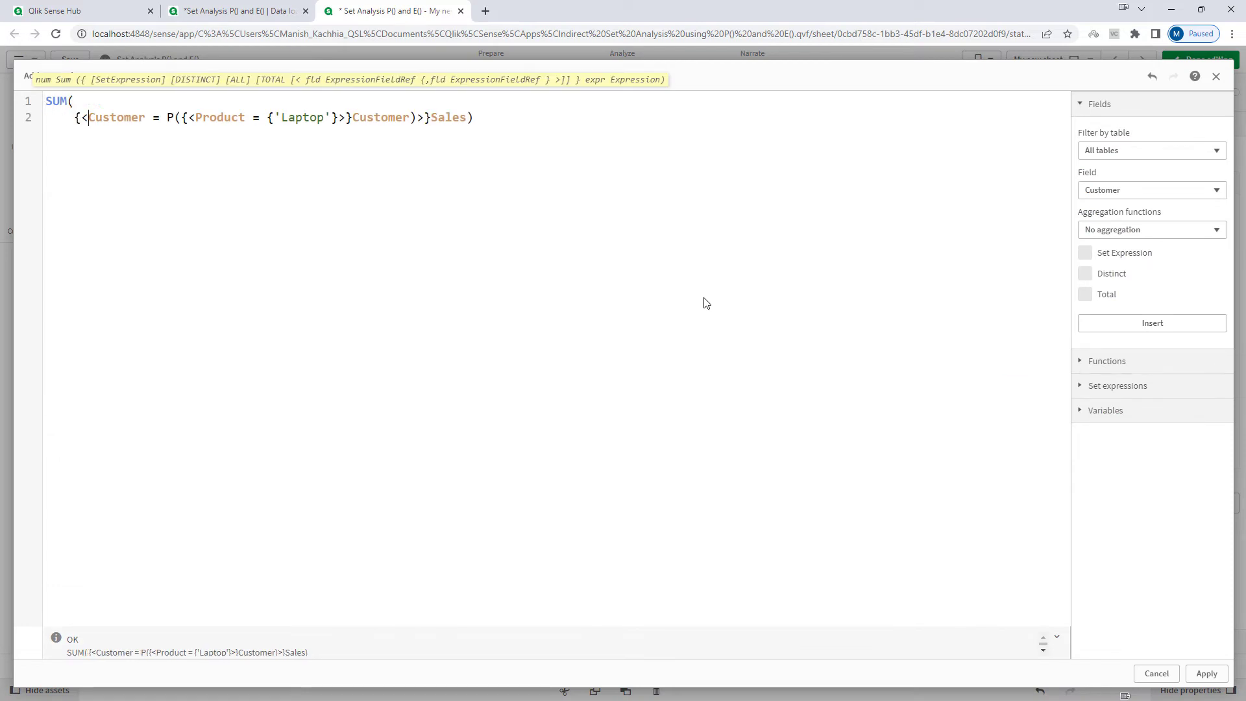
key("Right")
key("Right")
key("Return")
key("Tab")
Put the set closing and Sales) on their own lines and apply, showing 1,611
key("Right")
key("Right")
key("Right")
key("Right")
key("Right")
key("Right")
key("Right")
key("Right")
key("Right")
key("Right")
key("Right")
key("Right")
key("Right")
key("Right")
key("Right")
key("Right")
key("Right")
key("Right")
key("Right")
key("Right")
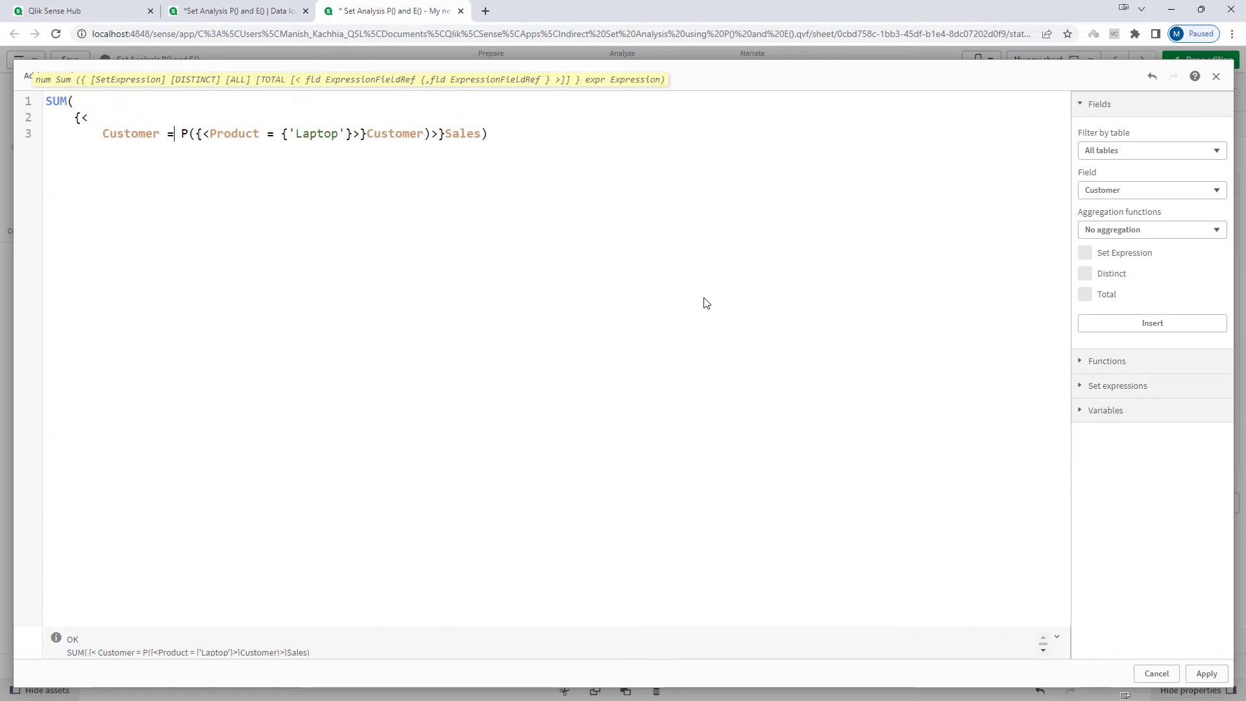
key("Right")
key("Right")
key("Right")
key("Right")
key("Right")
key("Return")
key("BackSpace")
key("BackSpace")
key("BackSpace")
key("BackSpace")
key("Right")
key("Return")
key("BackSpace")
key("BackSpace")
key("BackSpace")
key("BackSpace")
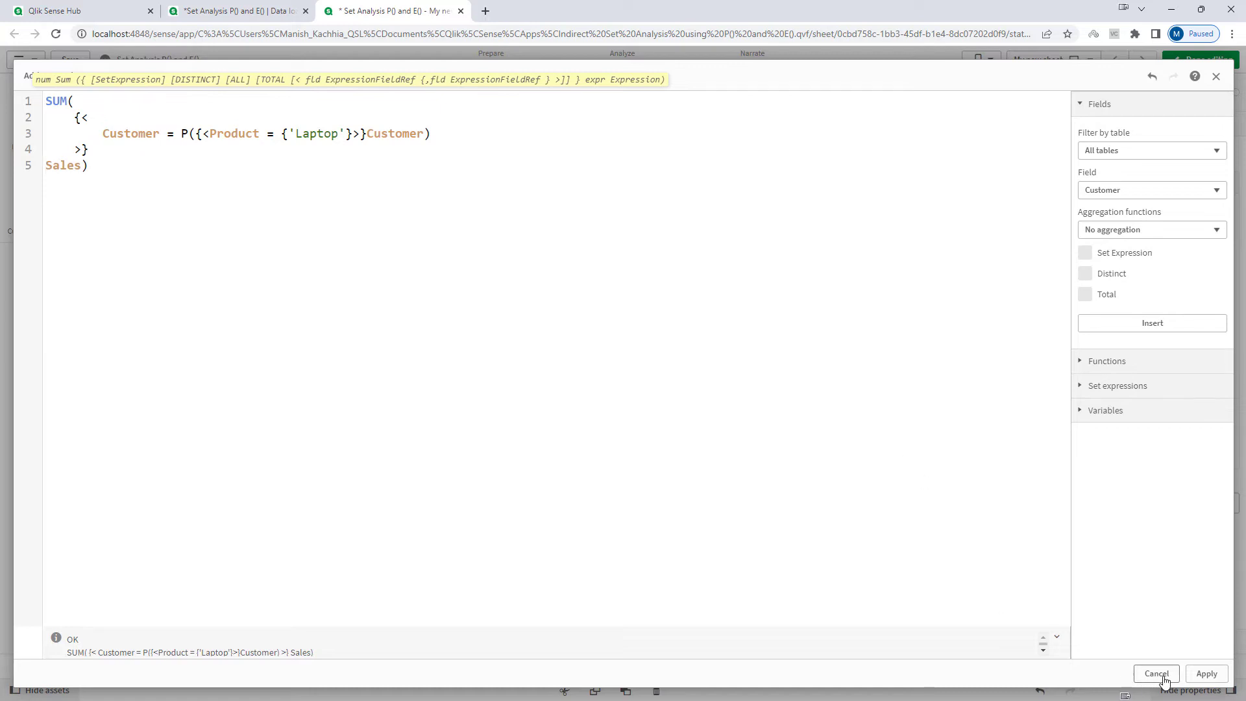
left_click(1205, 674)
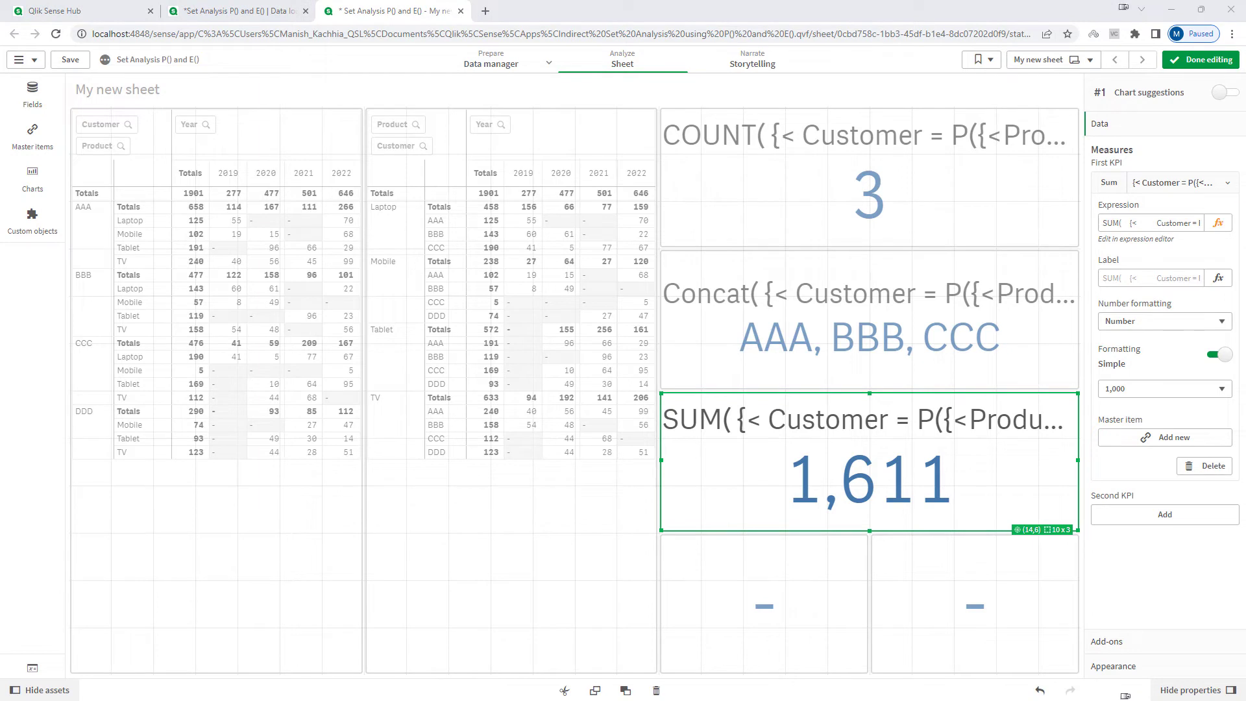
Paste the SUM expression with Year={$(=Max(Year))} into the bottom-left KPI, putting the Year condition on its own line
left_click(816, 575)
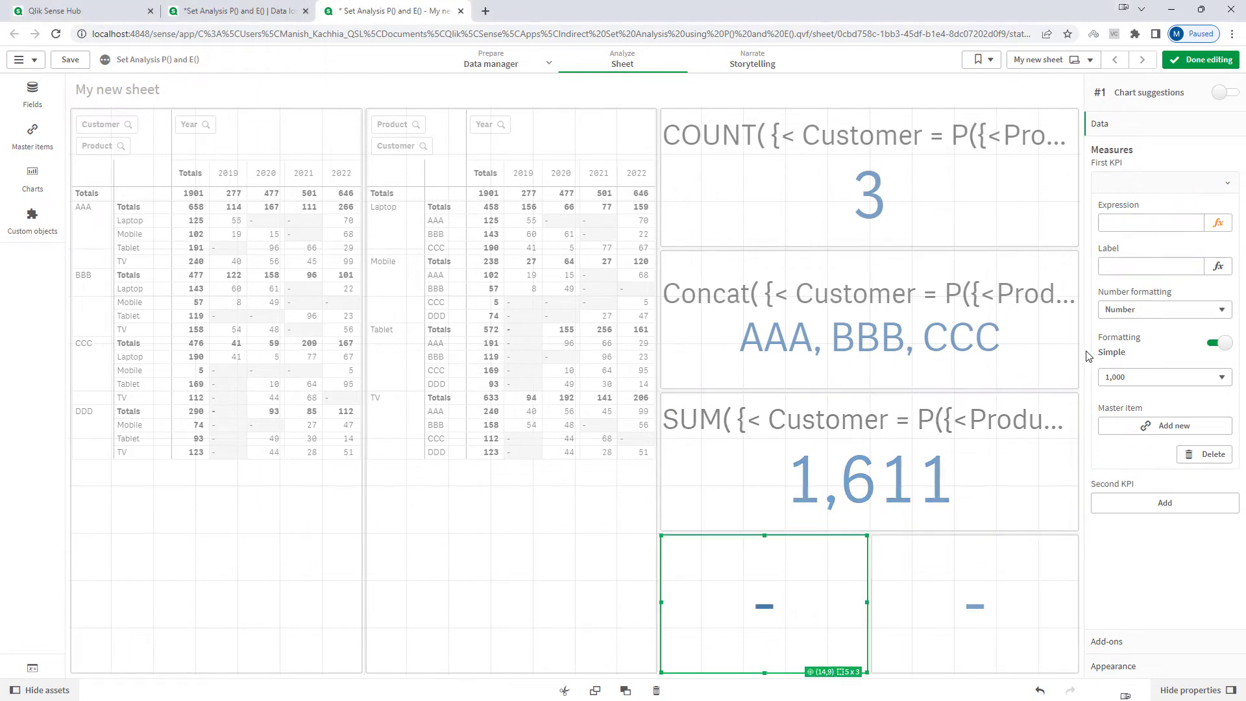
left_click(1218, 223)
type("SUM({<Year = {$(=Max(Year))}, Customer = P({<Product = {'Laptop'}>}Customer)>}Sales)")
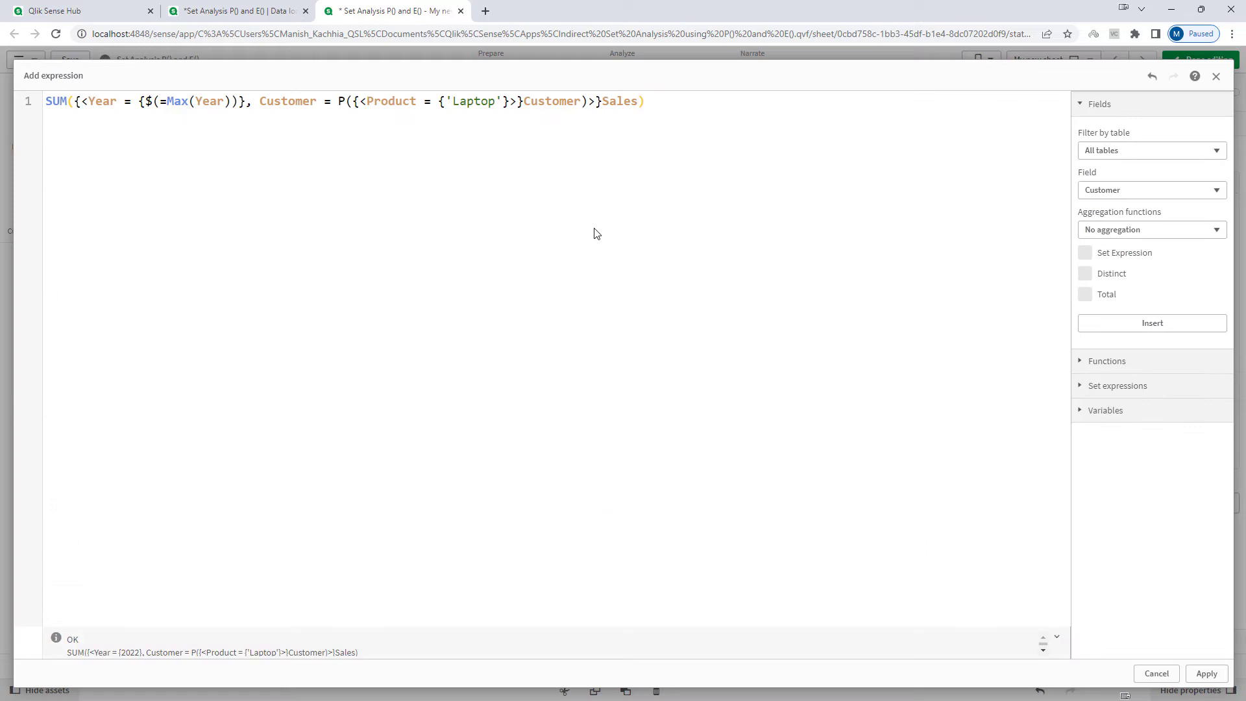
key("Home")
key("Right")
key("Right")
key("Right")
key("Right")
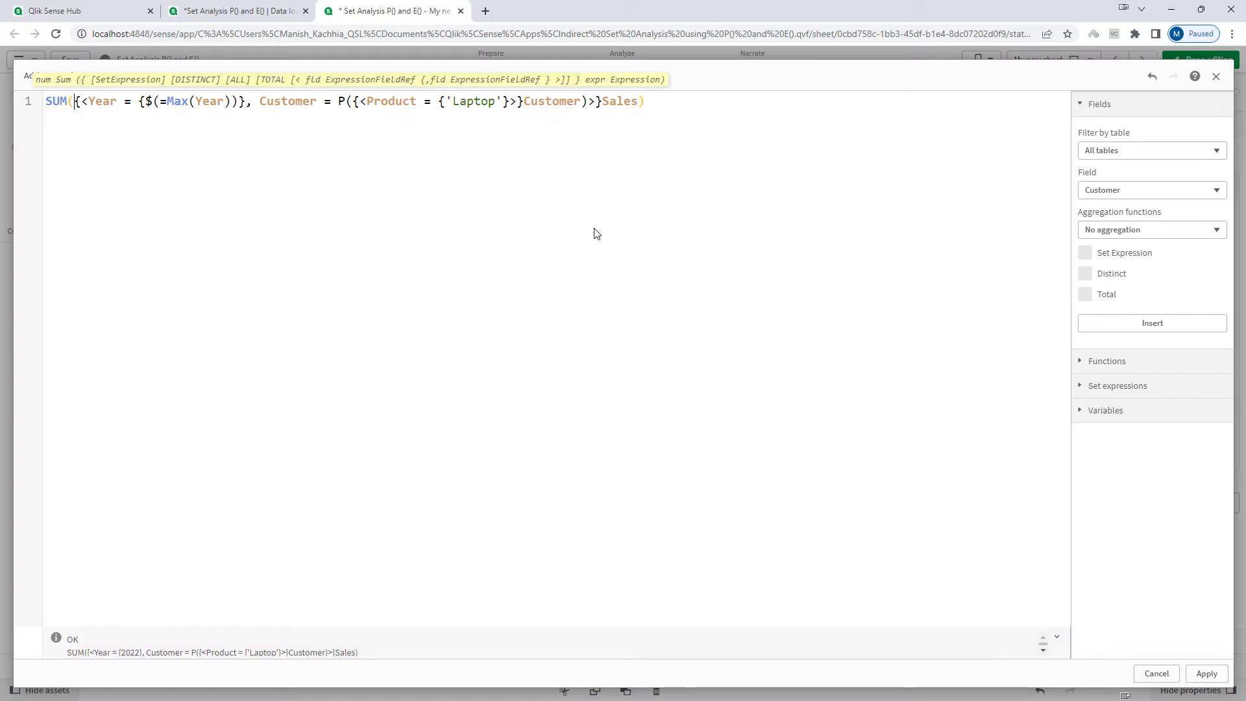
key("Return")
key("Return")
key("Right")
key("Return")
key("Right")
key("Right")
key("Right")
key("Right")
key("Right")
key("Right")
key("Right")
key("Right")
key("Right")
key("Right")
key("Right")
key("Right")
key("Right")
key("Right")
key("Right")
key("Right")
key("Right")
Finish lining up the latest-year expression, copy it, and apply it, showing 534
key("Return")
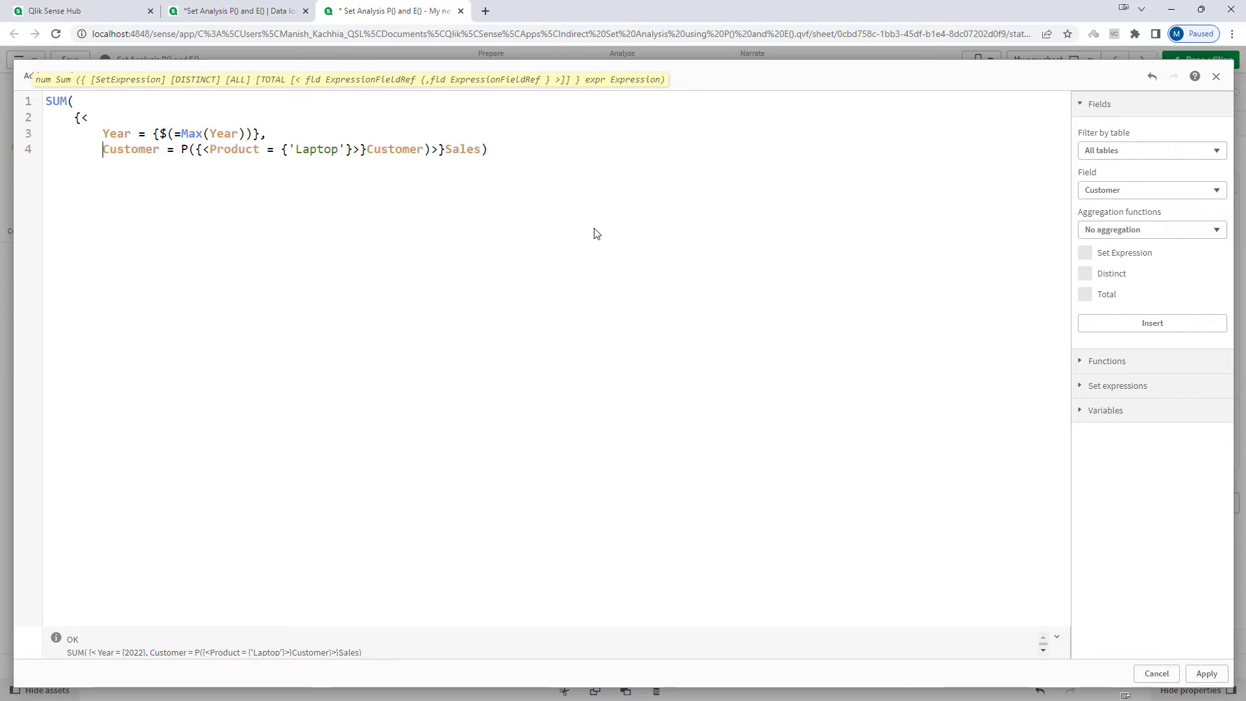
key("Right")
key("Right")
key("Right")
key("Right")
key("Right")
key("Right")
key("Right")
key("Right")
key("Right")
key("Right")
key("Right")
key("Right")
key("Right")
key("Right")
key("Right")
key("Right")
key("Right")
key("Right")
key("Right")
key("Right")
key("Return")
key("BackSpace")
key("BackSpace")
key("Right")
key("Right")
key("Return")
key("BackSpace")
key("BackSpace")
key("BackSpace")
key("BackSpace")
key("BackSpace")
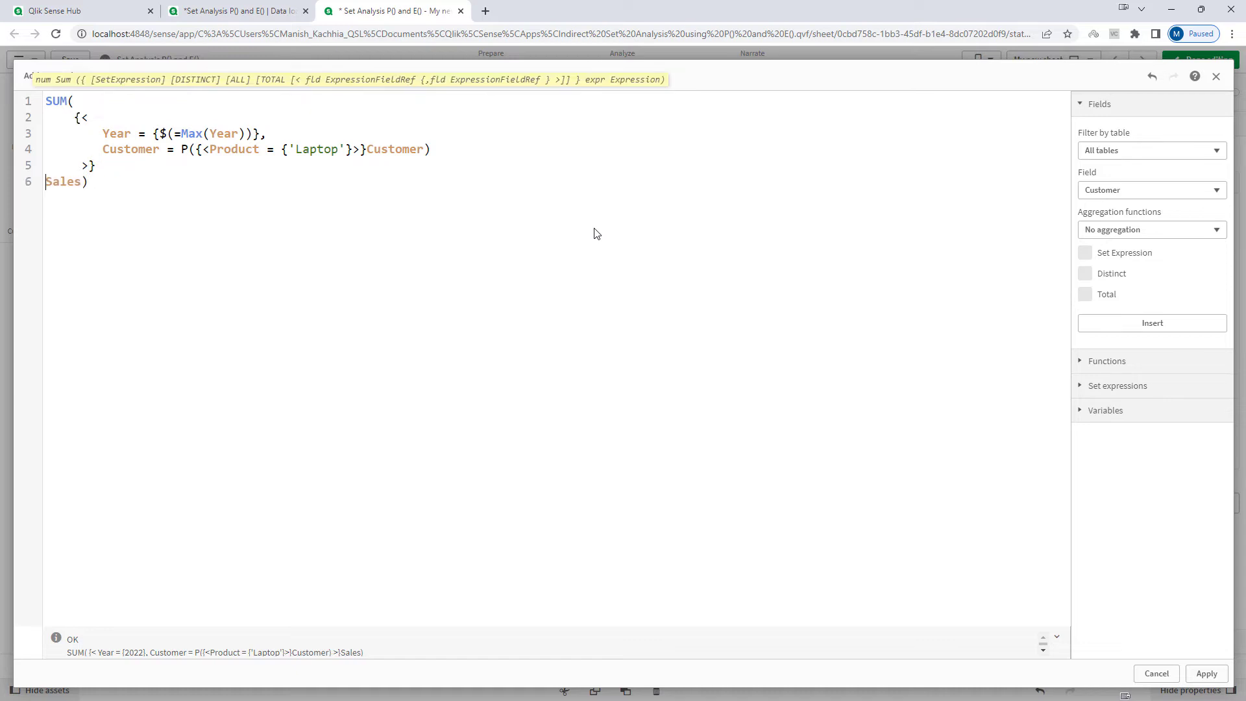
key("ctrl+a")
key("ctrl+c")
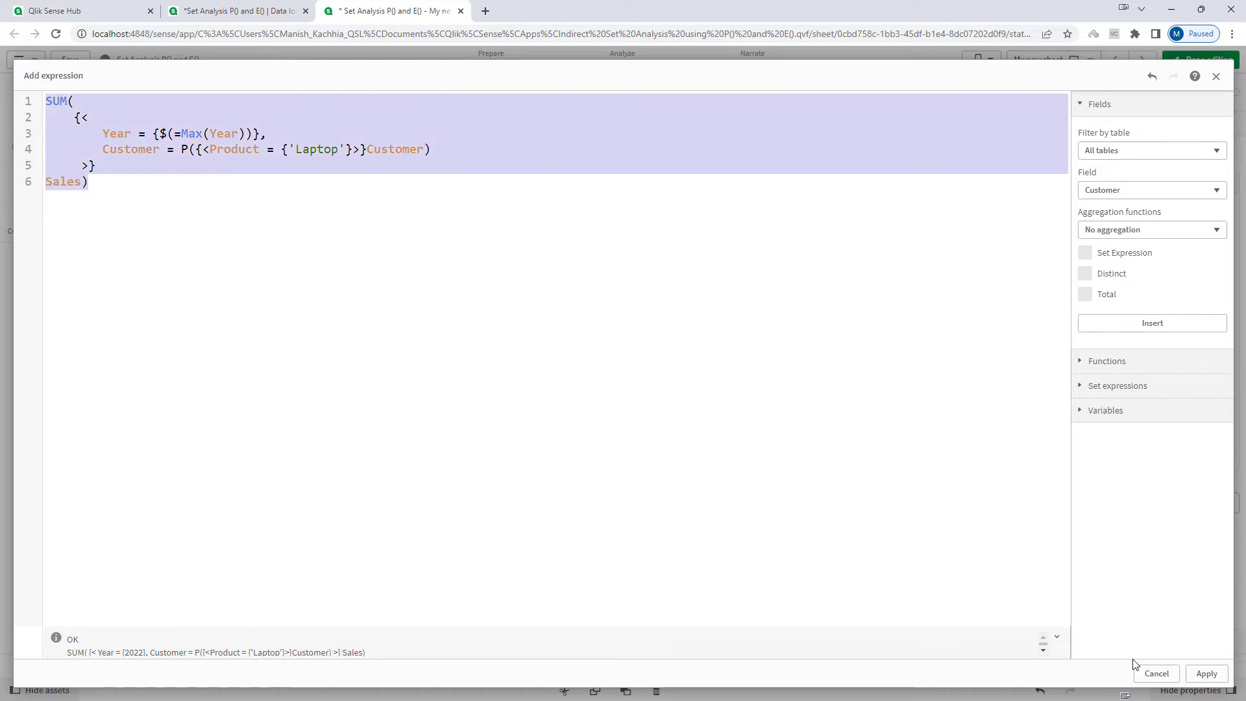
left_click(1206, 673)
Paste the copy into the next KPI as Max(Year)-1, showing 416, and finish editing
left_click(946, 593)
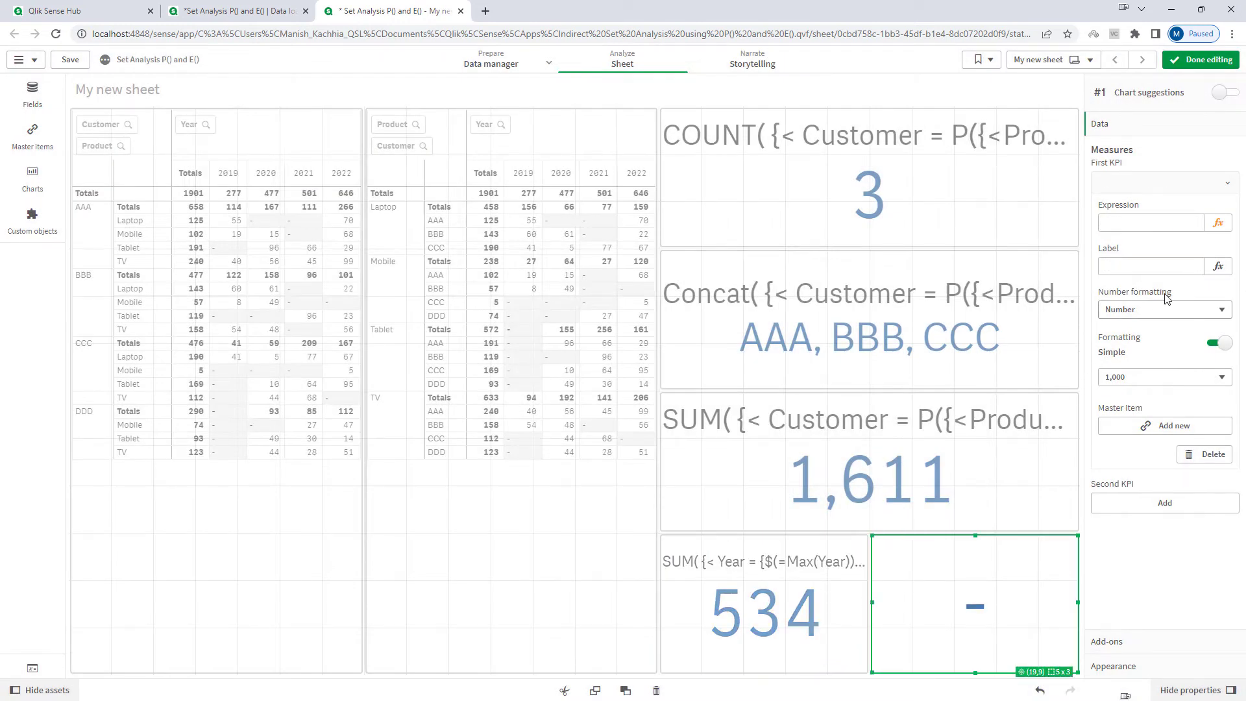
left_click(1218, 223)
key("ctrl+v")
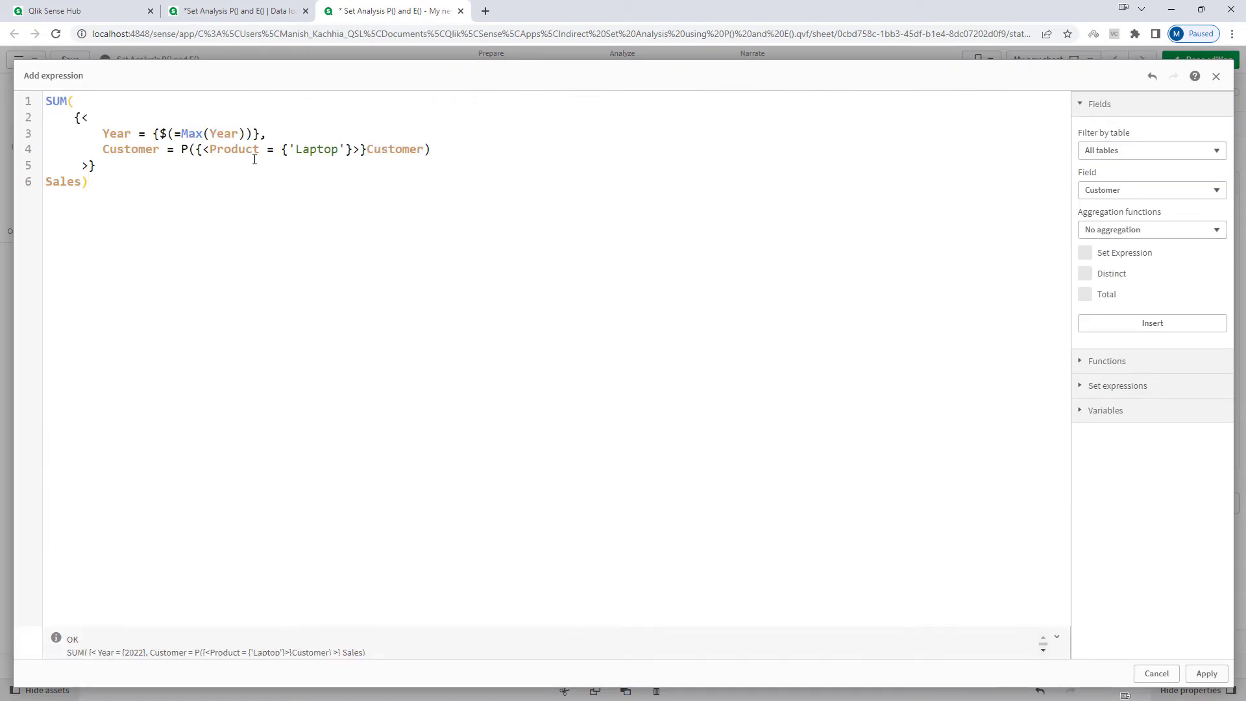
left_click(247, 134)
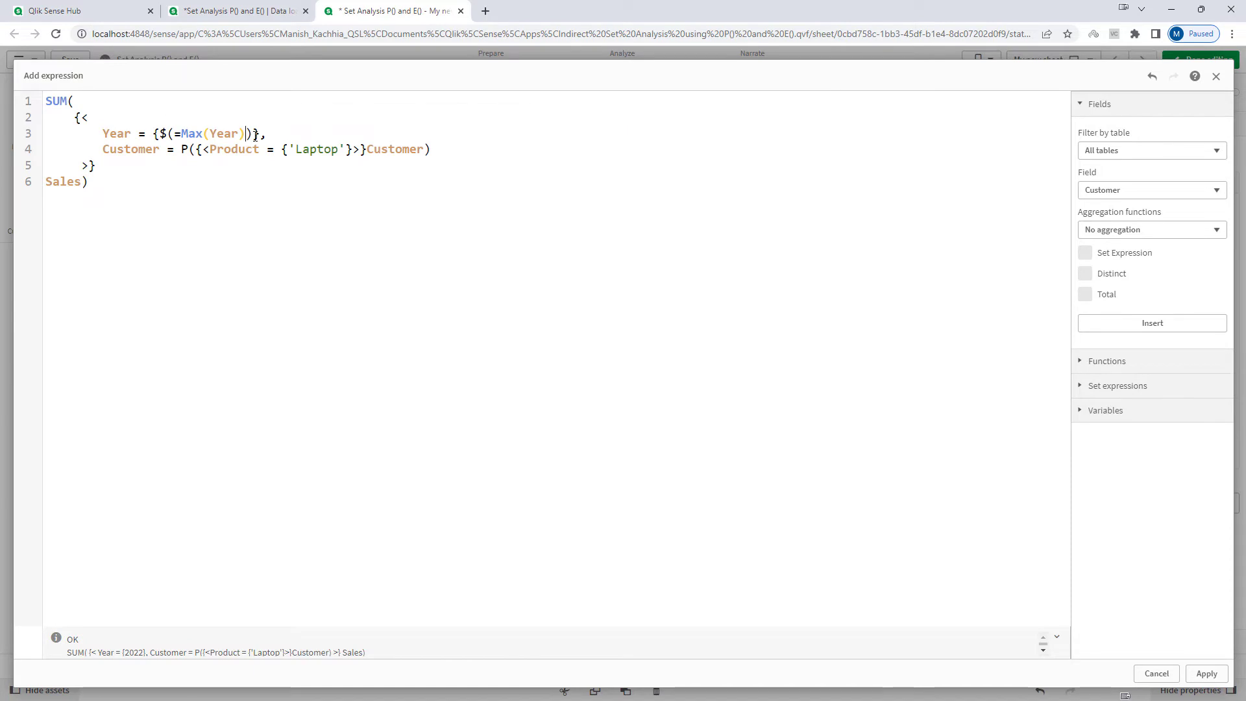
type("-1")
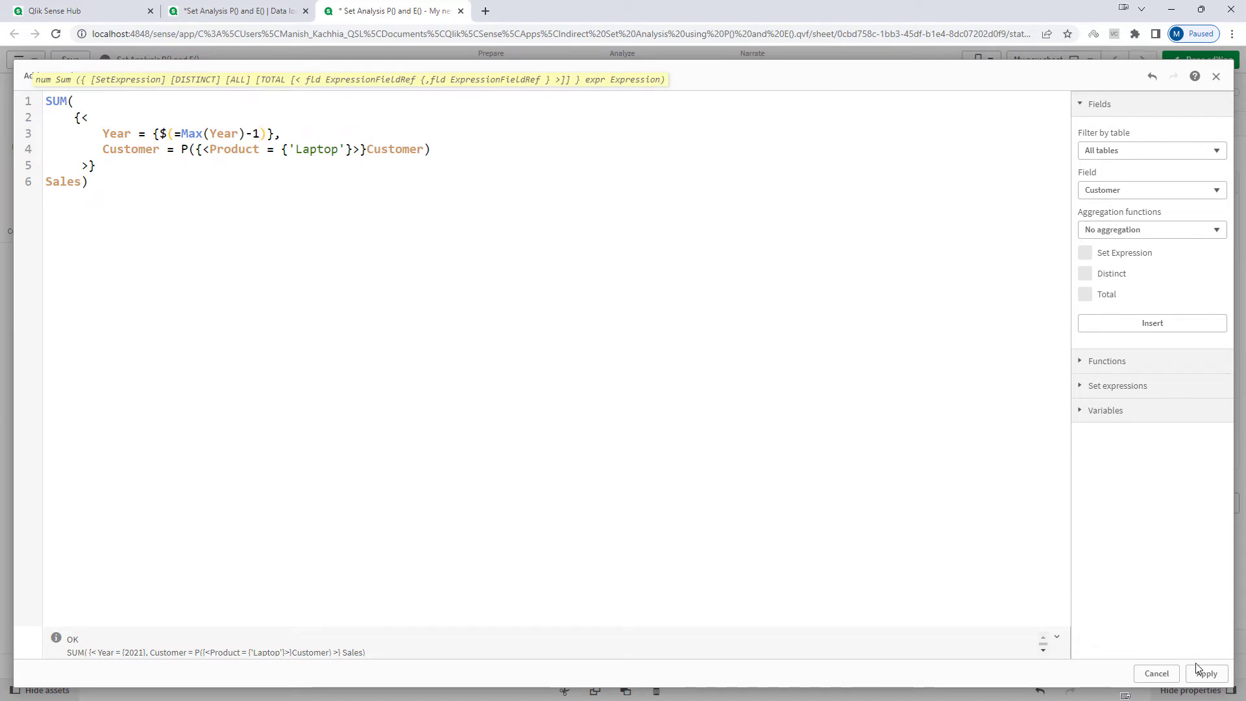
left_click(1197, 667)
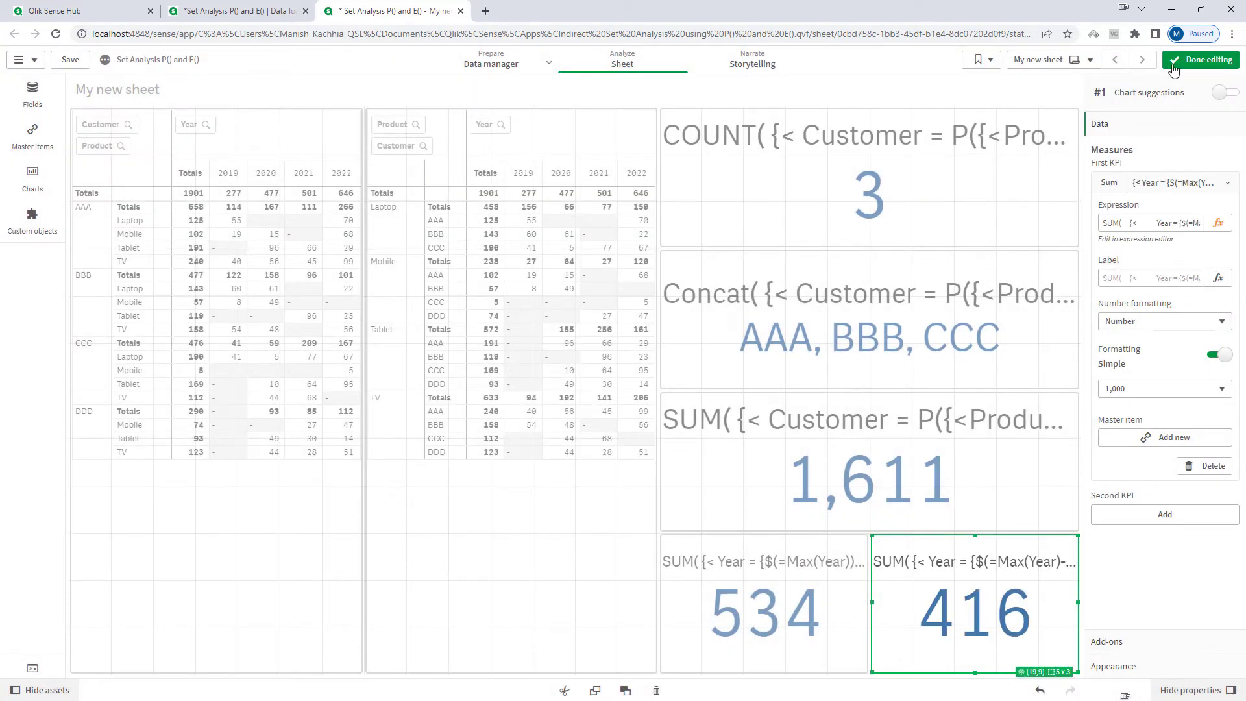
left_click(1176, 64)
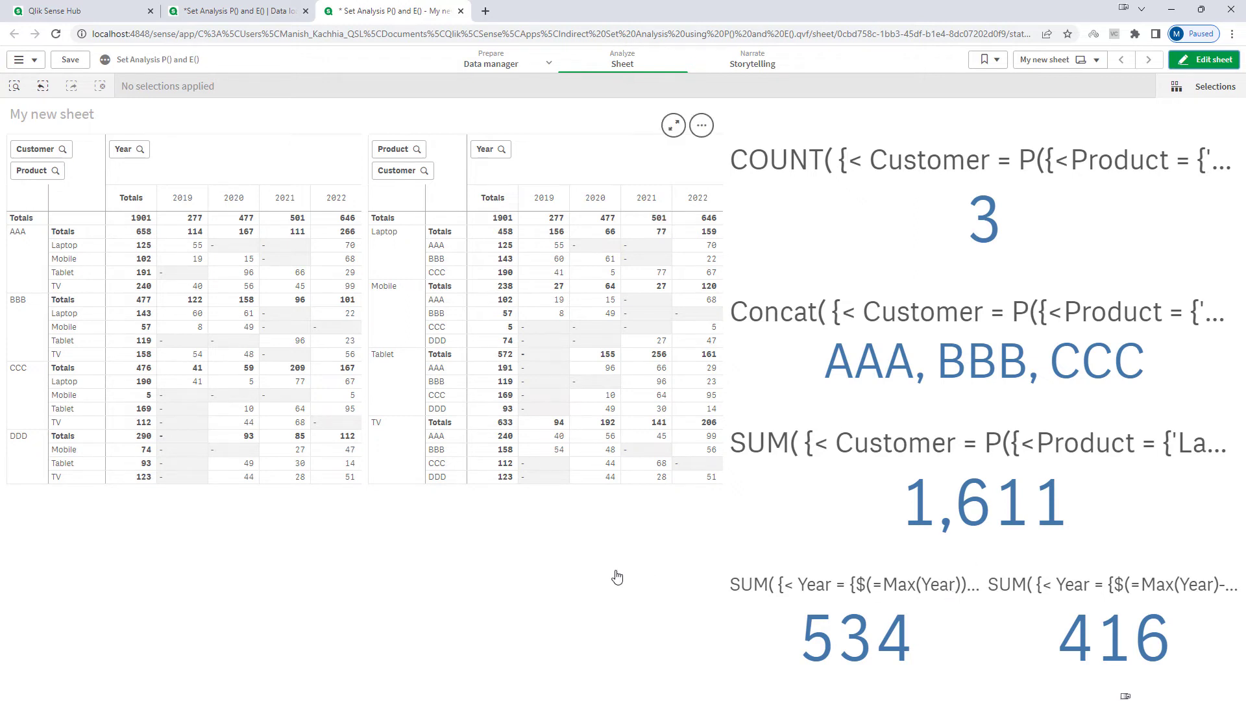
Return the sheet to edit mode and select the left pivot table
left_click(1217, 63)
left_click(235, 634)
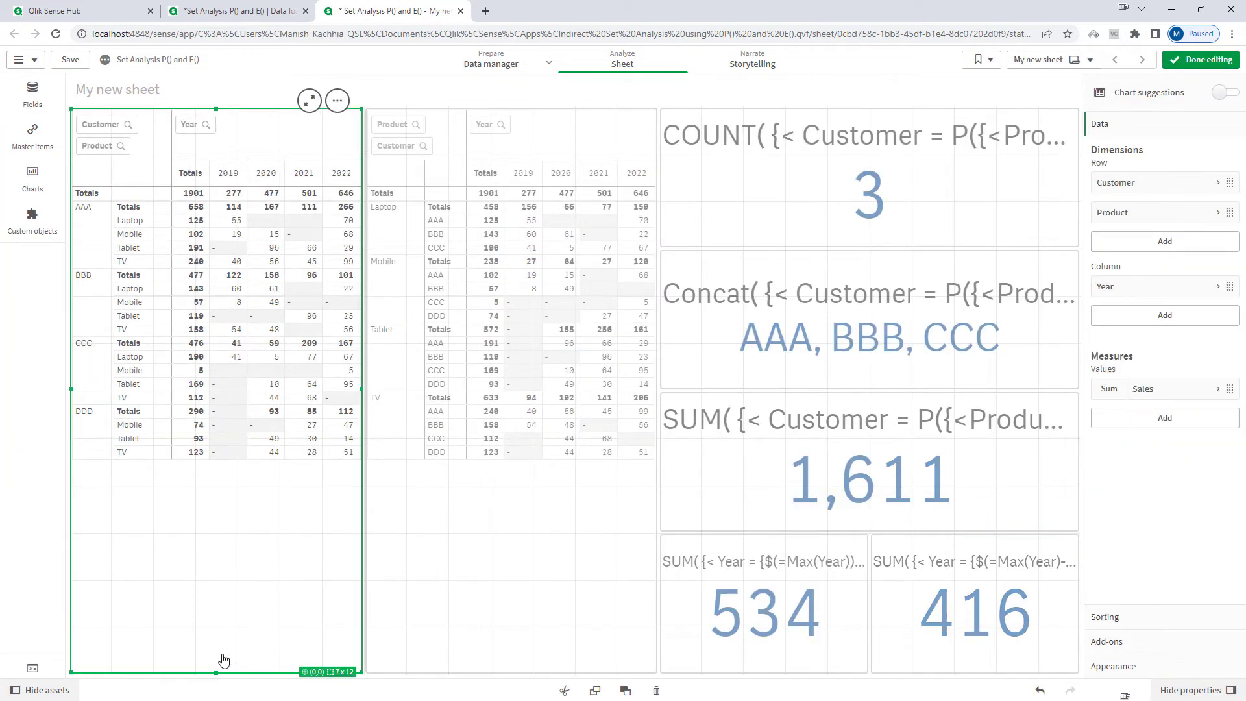
Shorten the left and right pivot tables to free space below them
left_click_drag(216, 673, 227, 488)
left_click(504, 669)
left_click_drag(510, 669, 510, 484)
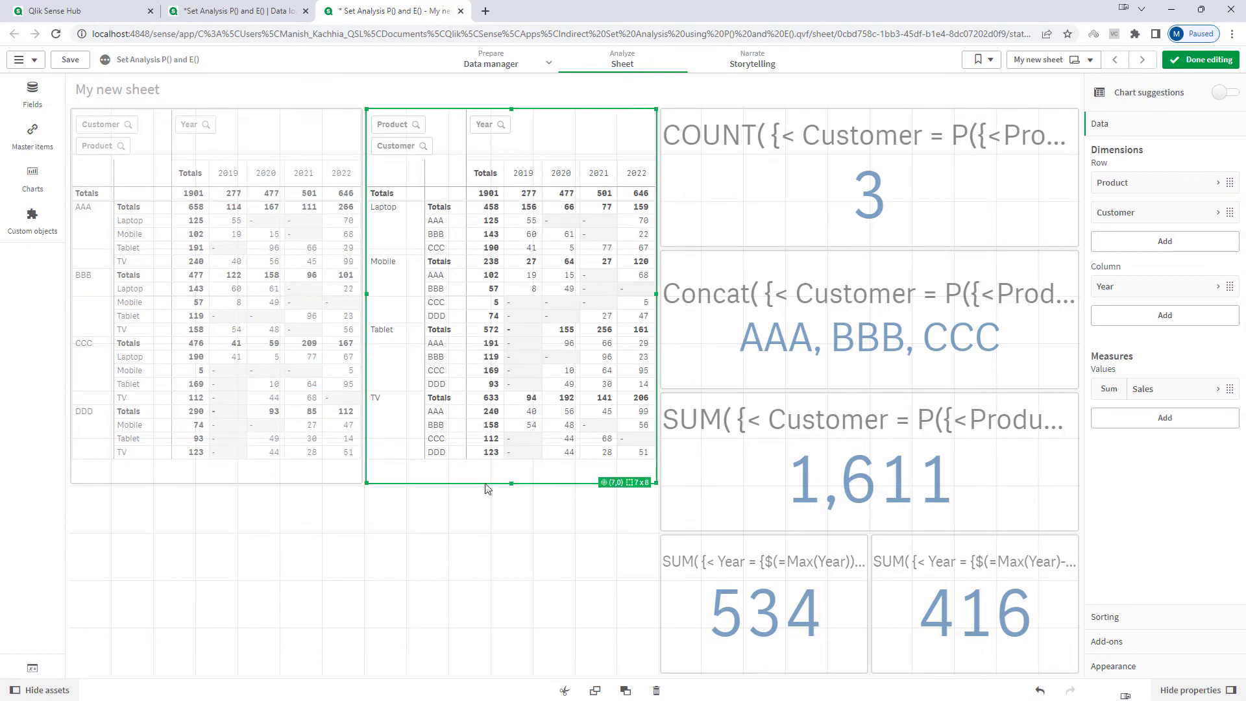
Place a new KPI under the left table with the measure =Max(Year)
left_click(33, 178)
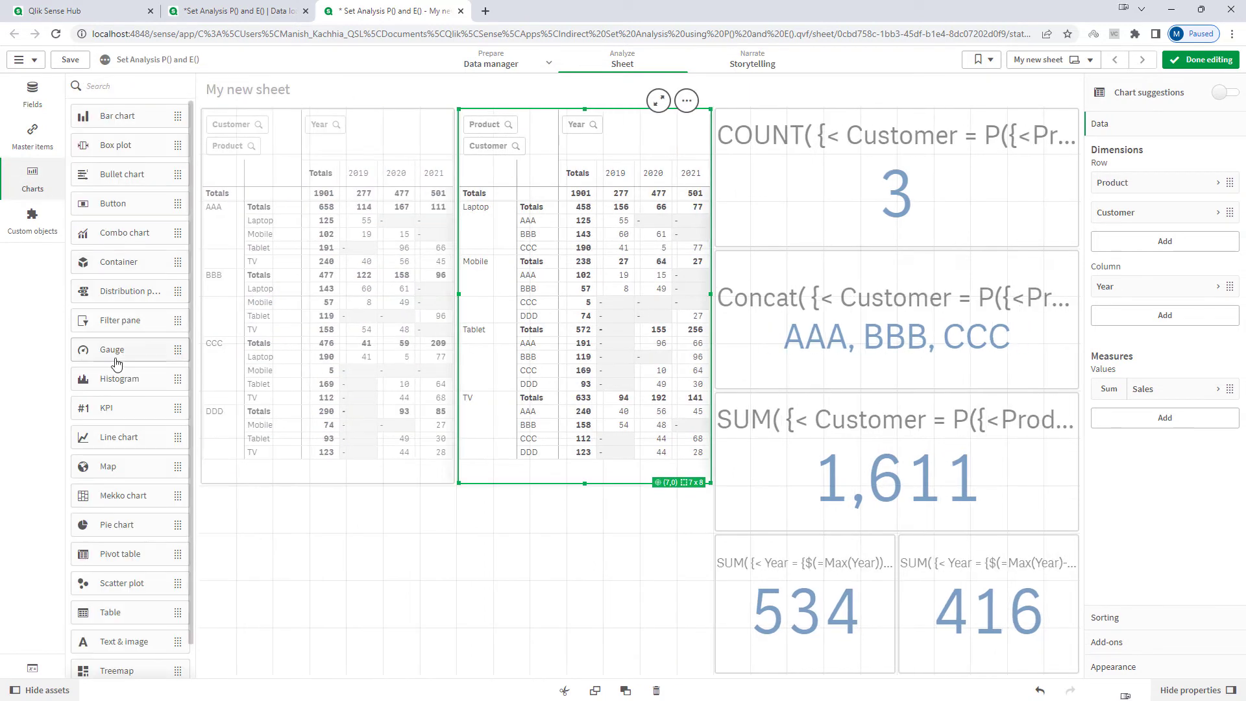
left_click_drag(107, 407, 298, 534)
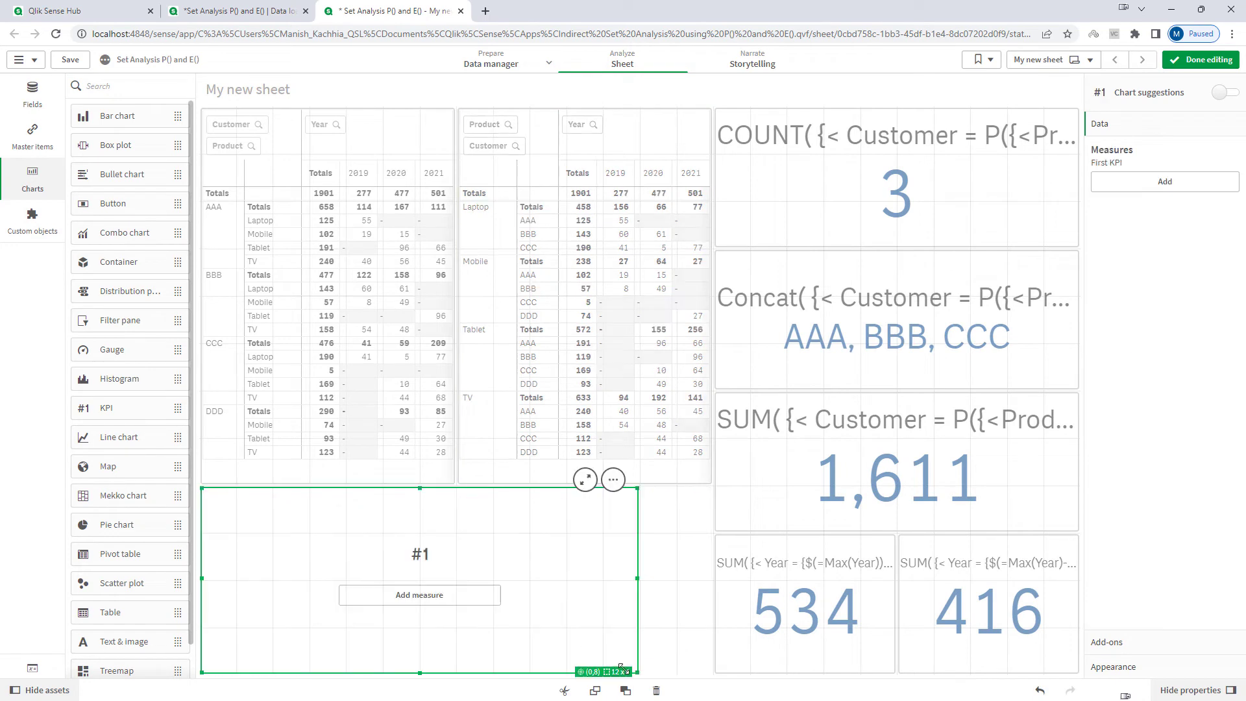
left_click_drag(527, 675, 422, 577)
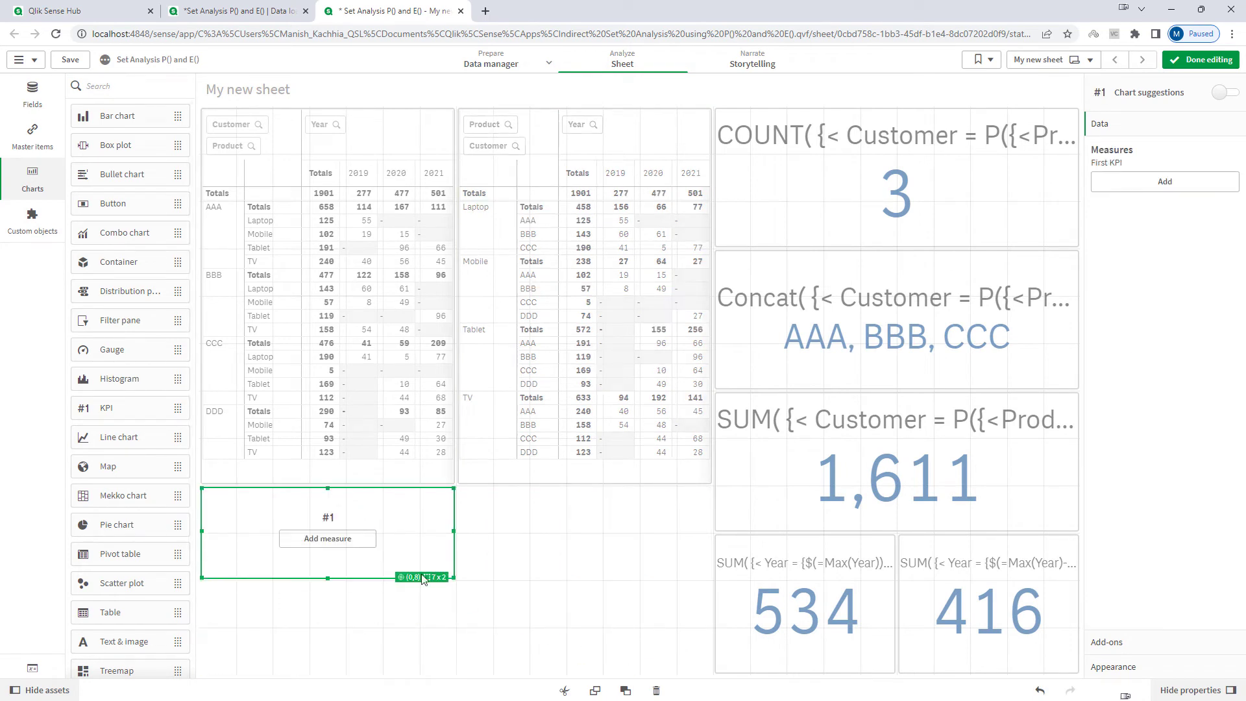
left_click(332, 537)
type("=Max(Year)")
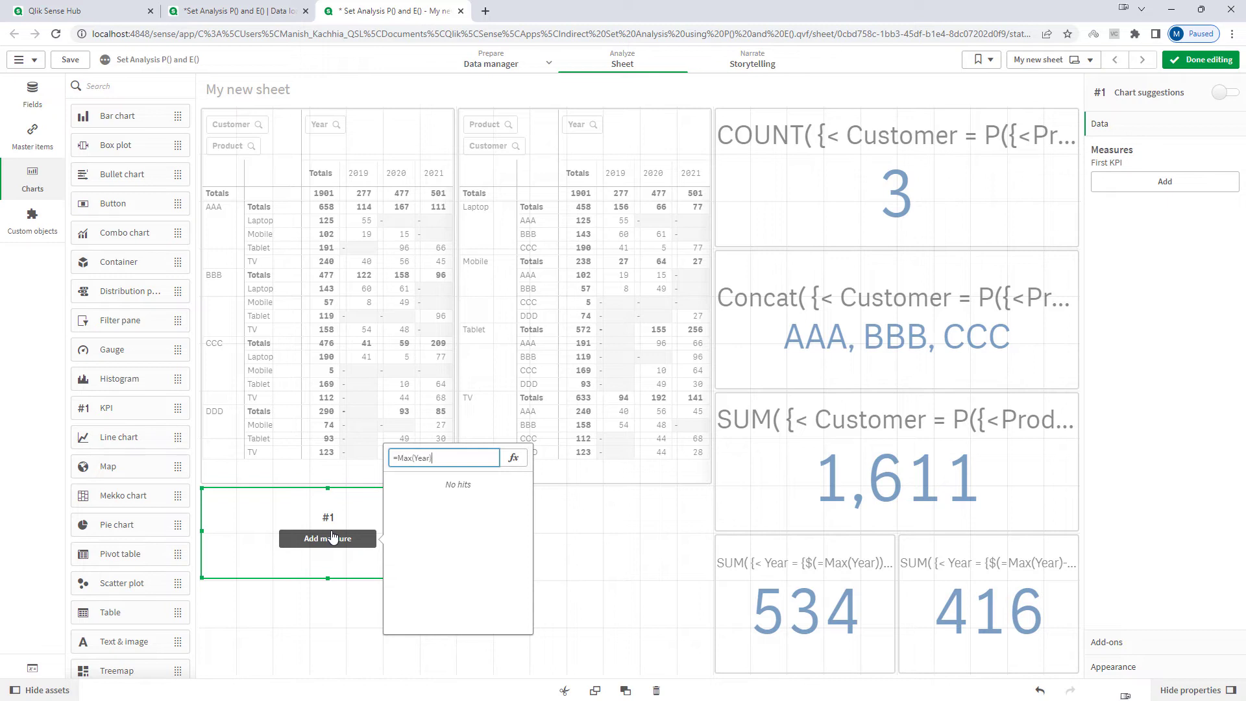
key("Return")
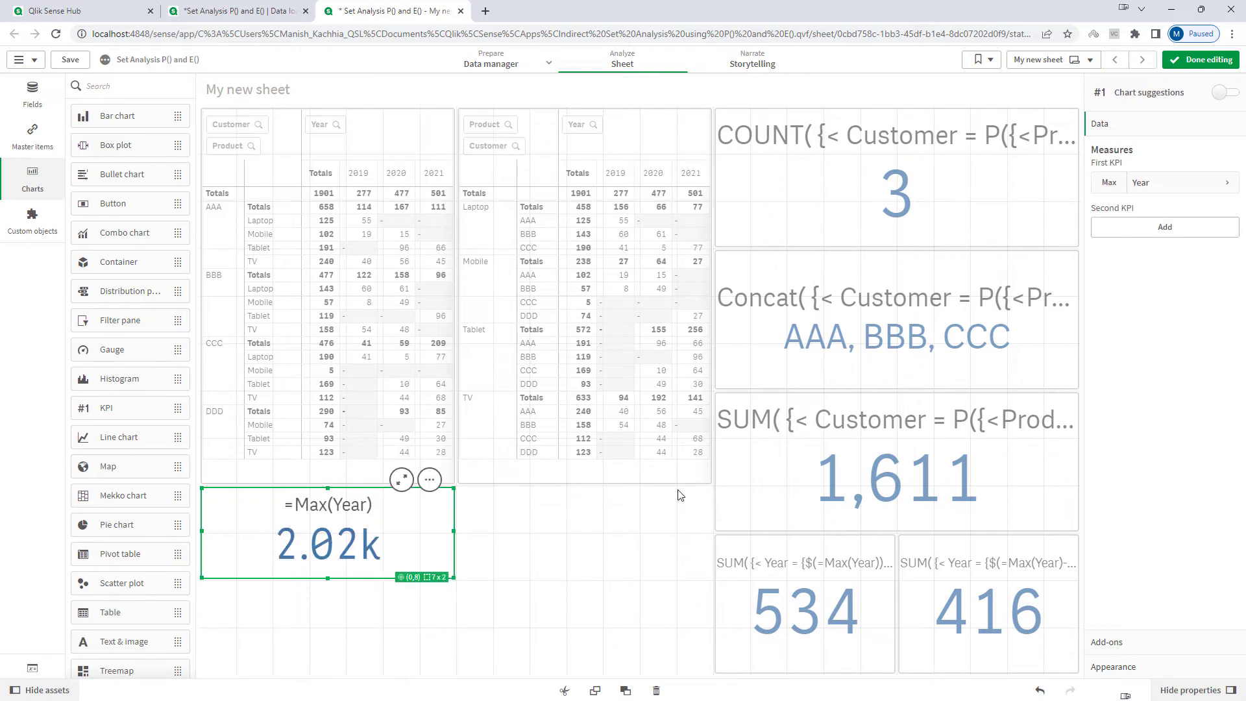
Set the Max(Year) measure's number formatting to Measure expression, displaying 2022
left_click(1171, 184)
left_click(1155, 310)
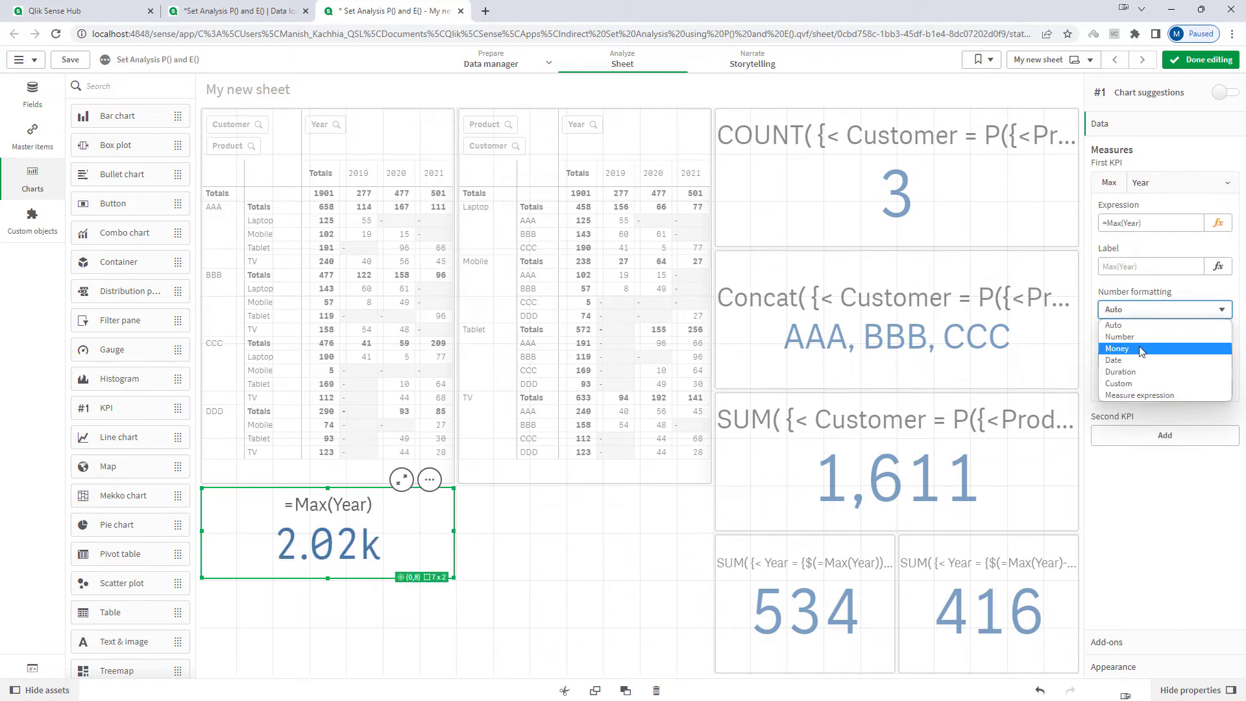
left_click(1133, 337)
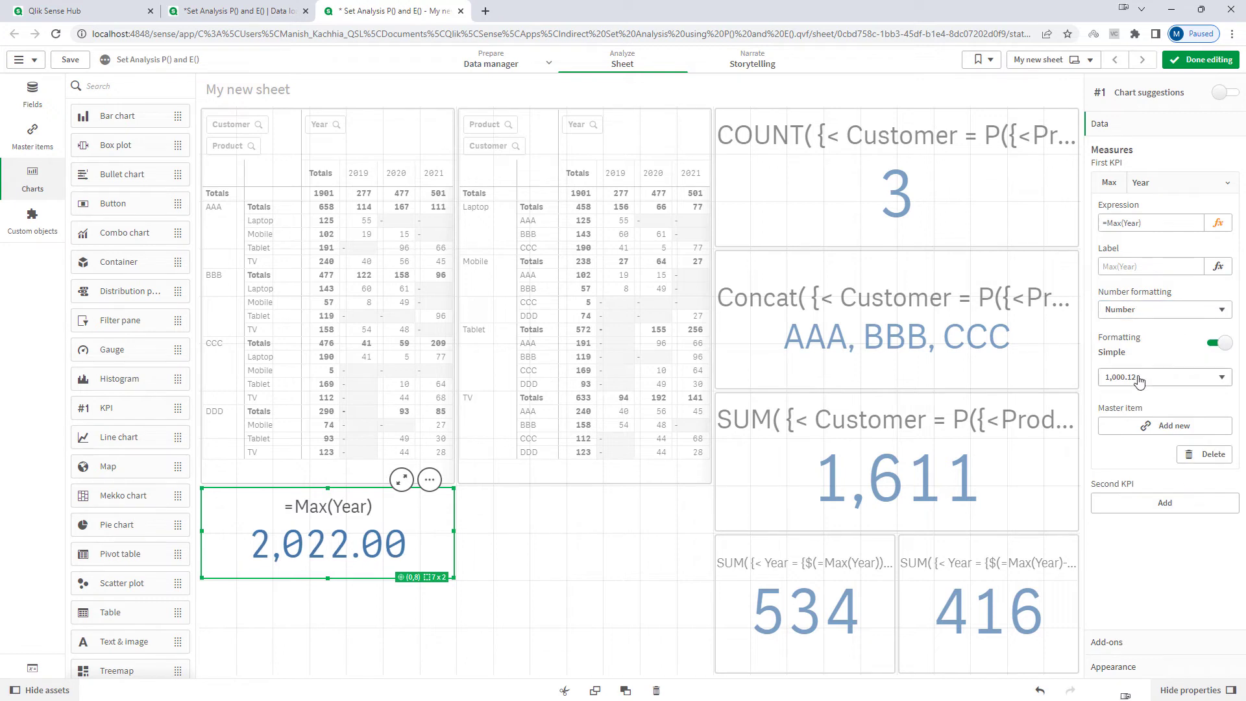
left_click(1135, 379)
left_click(1133, 392)
left_click(1138, 310)
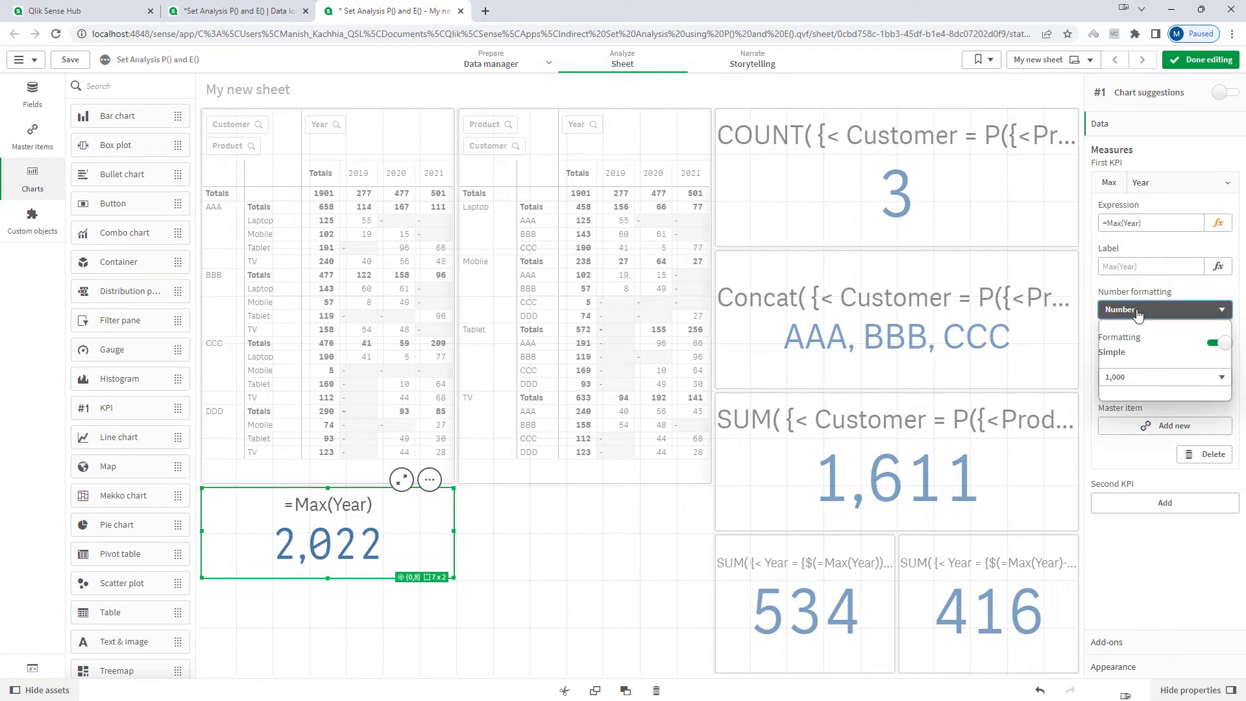
left_click(1136, 395)
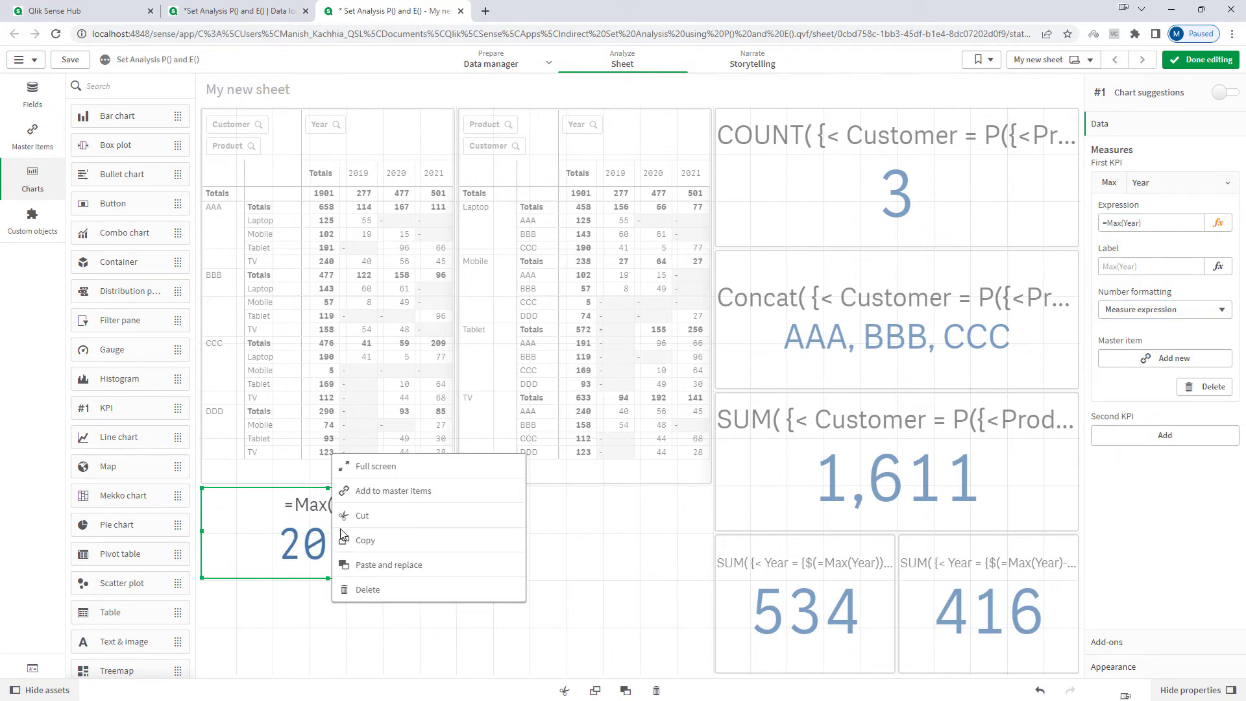
Copy the year KPI and paste a duplicate beside it
right_click(334, 532)
left_click(373, 547)
left_click(480, 545)
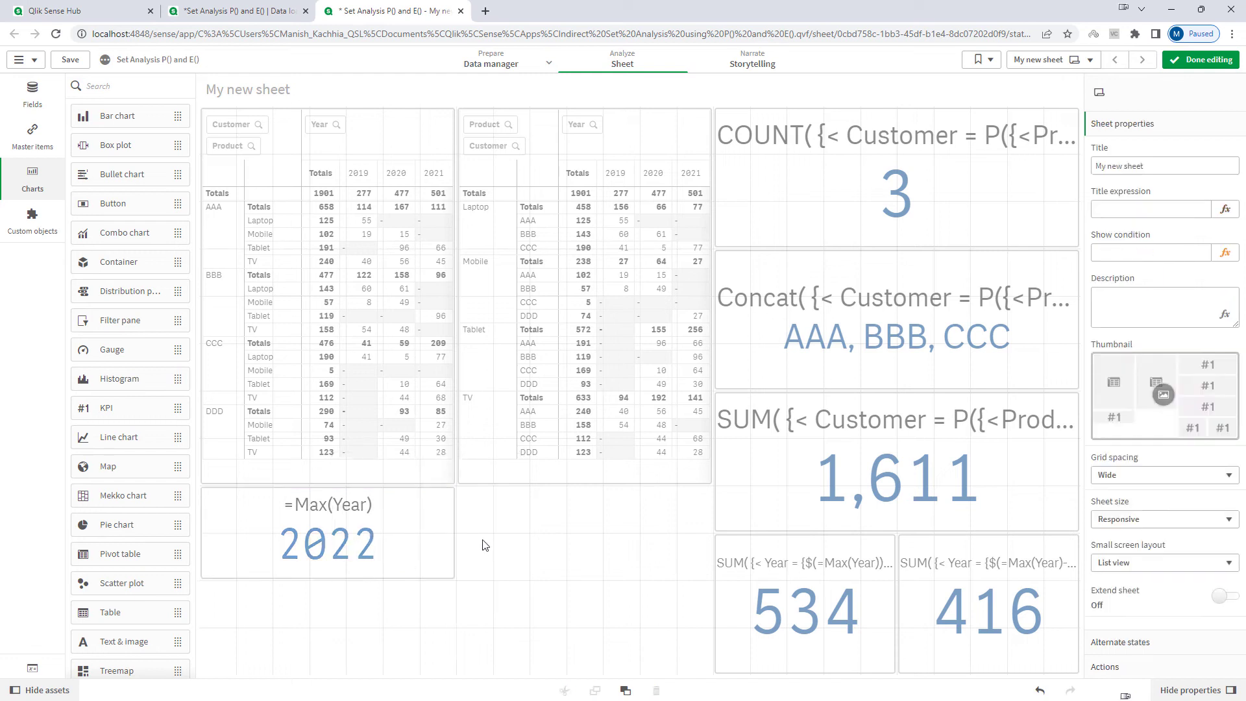
key("ctrl+v")
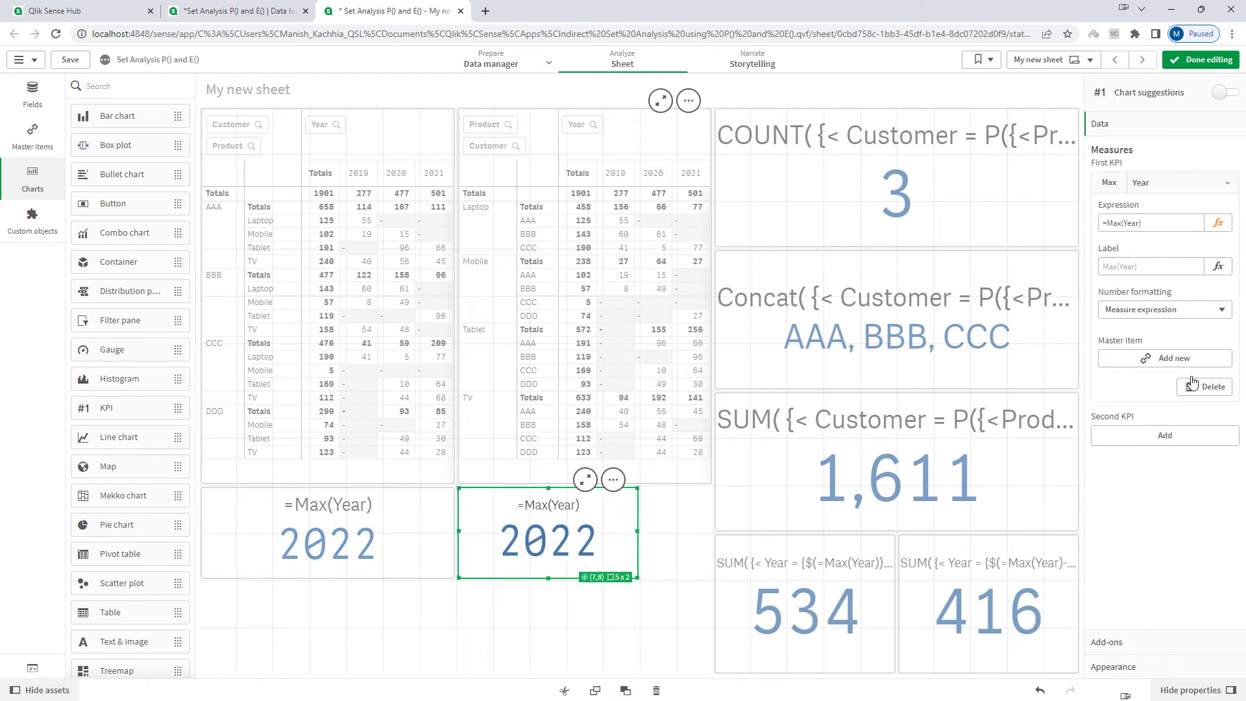
Replace the duplicate KPI's expression with =Year(Today()) and apply it, still showing 2022
left_click(1156, 224)
left_click(1218, 222)
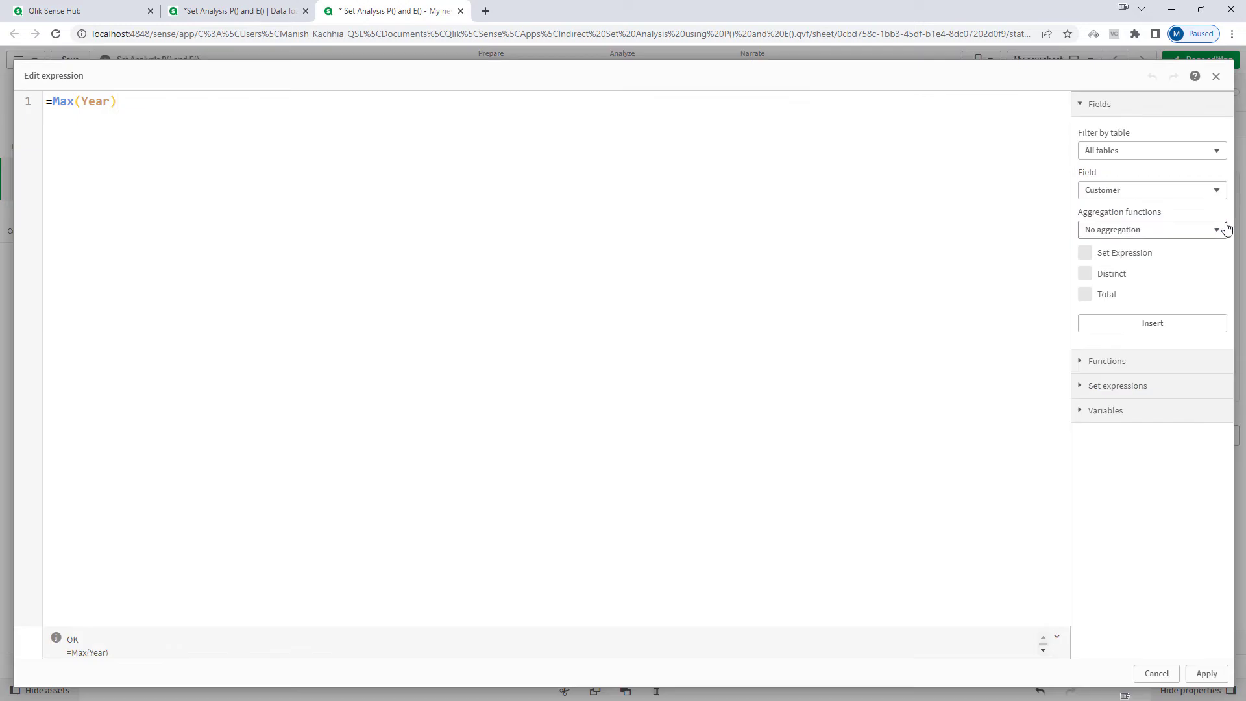
key("ctrl+a")
type("Year(")
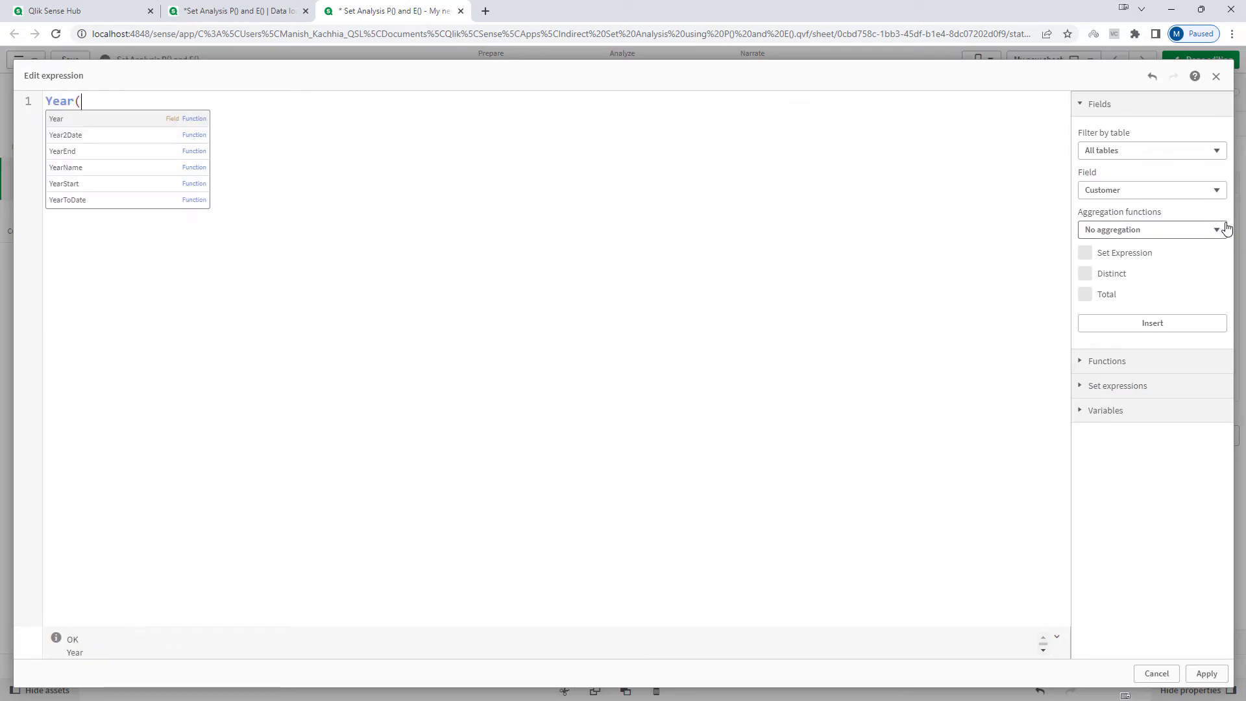
type("Today())")
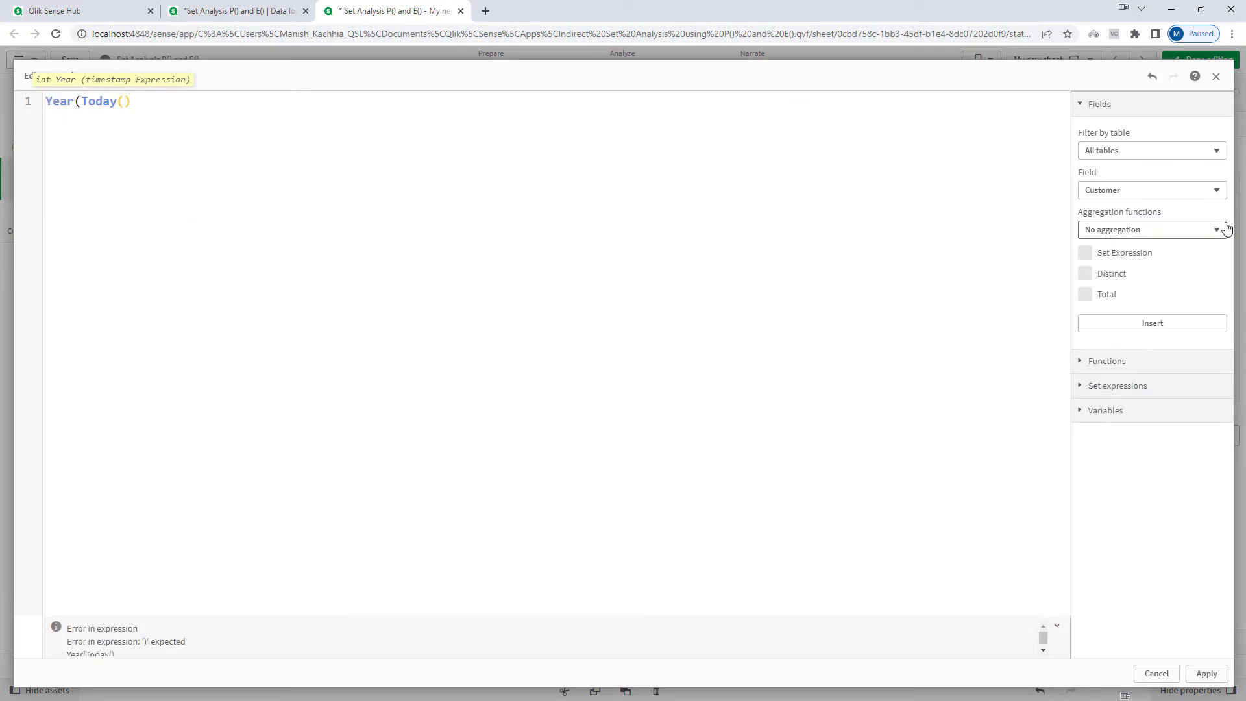
key("Home")
type("=")
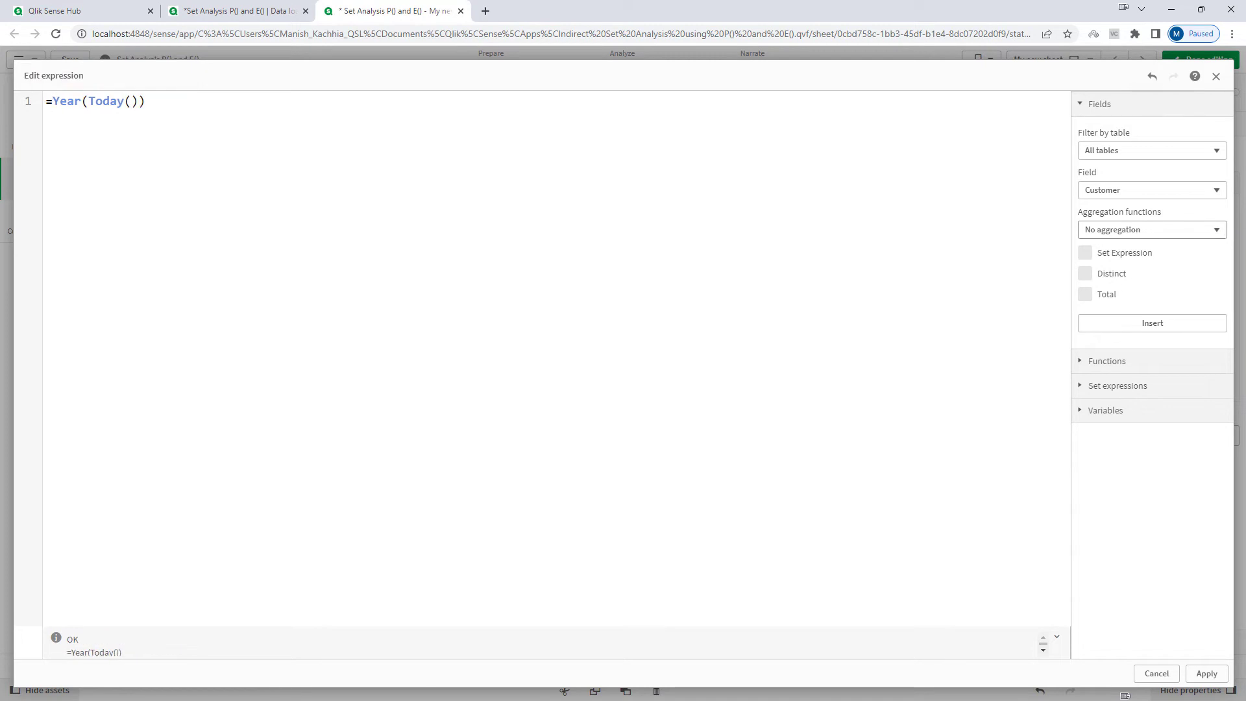
left_click(1206, 673)
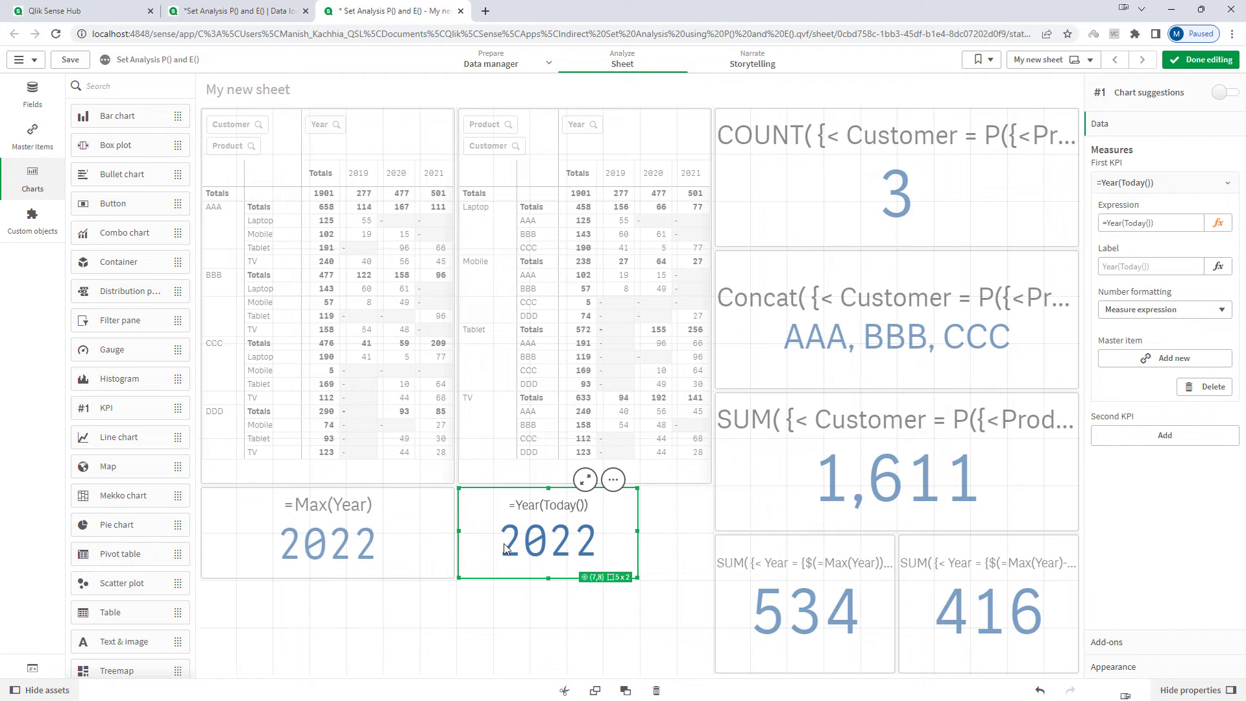
Leave edit mode, select Year 2020 to check the KPIs, then clear it
left_click(1203, 59)
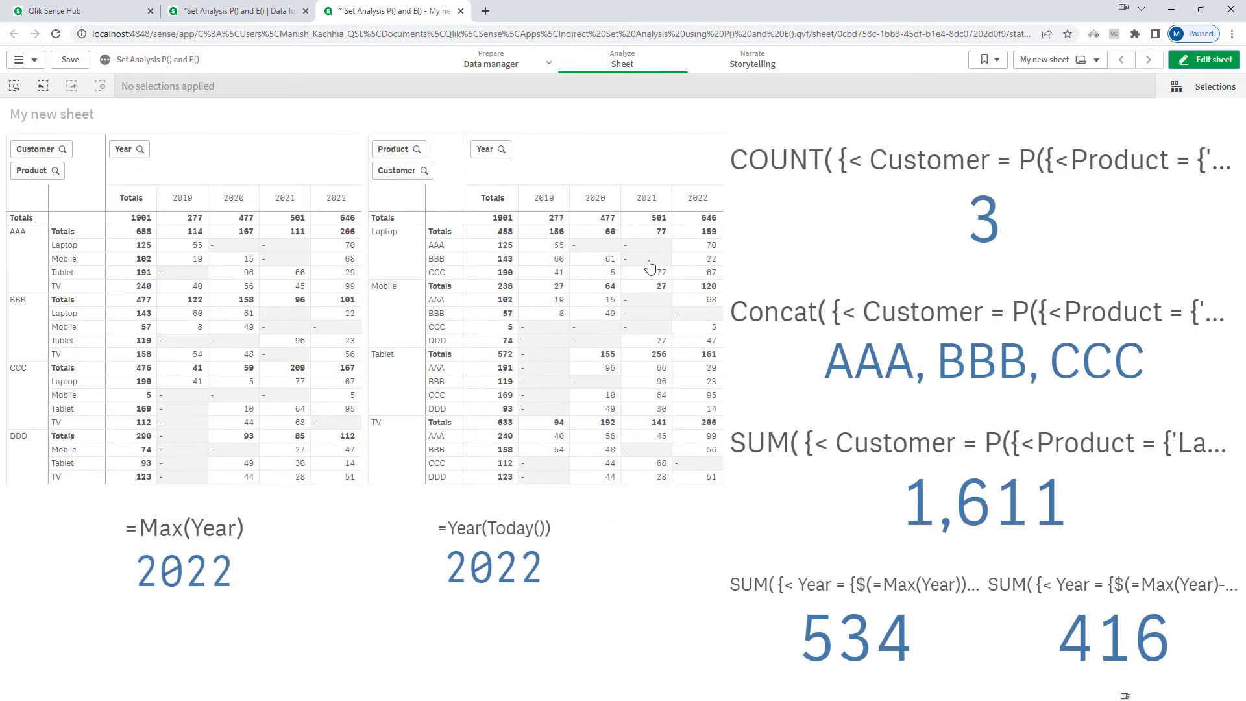
left_click(595, 199)
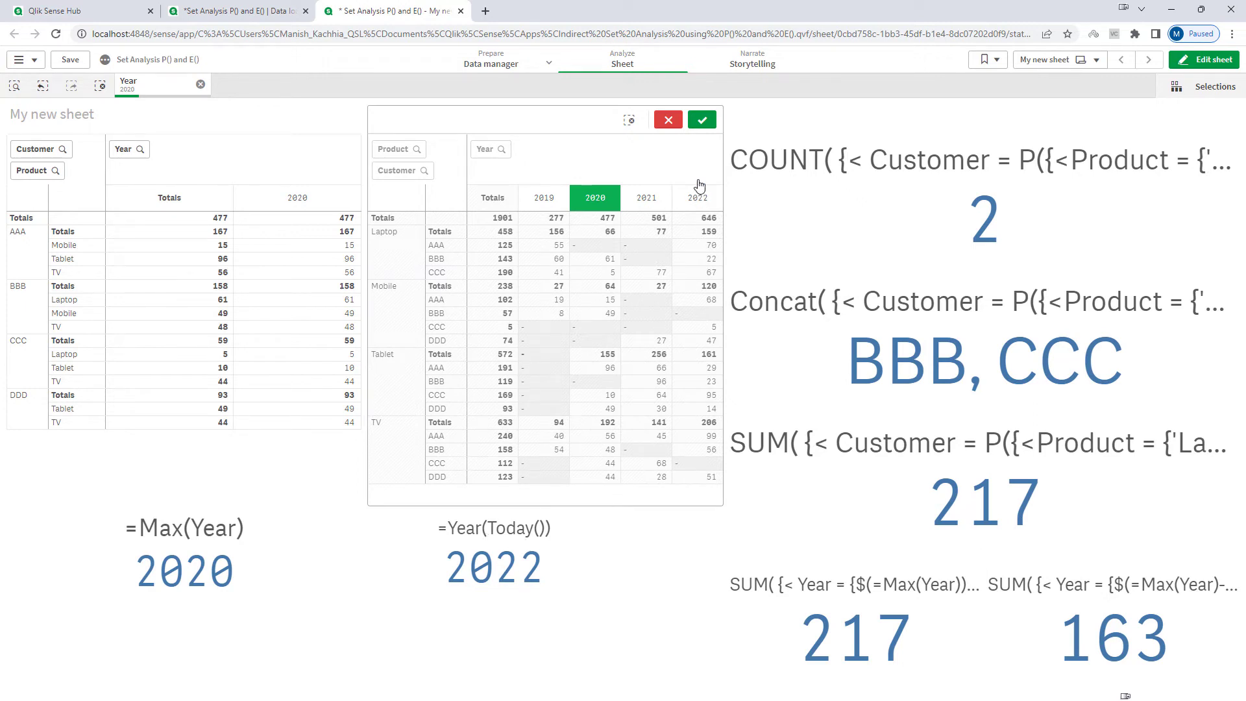
left_click(702, 120)
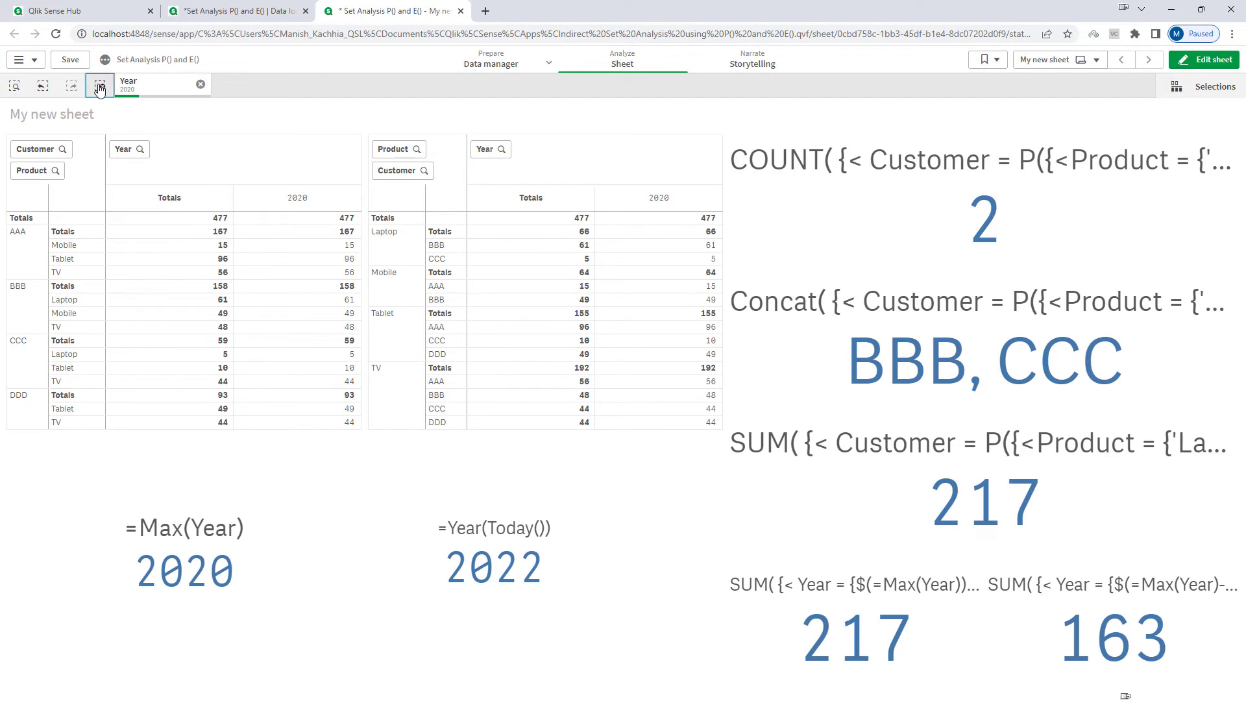
left_click(99, 89)
Select years 2019, 2020 and 2021, check the KPIs, then clear the selection
left_click(545, 198)
left_click(583, 201)
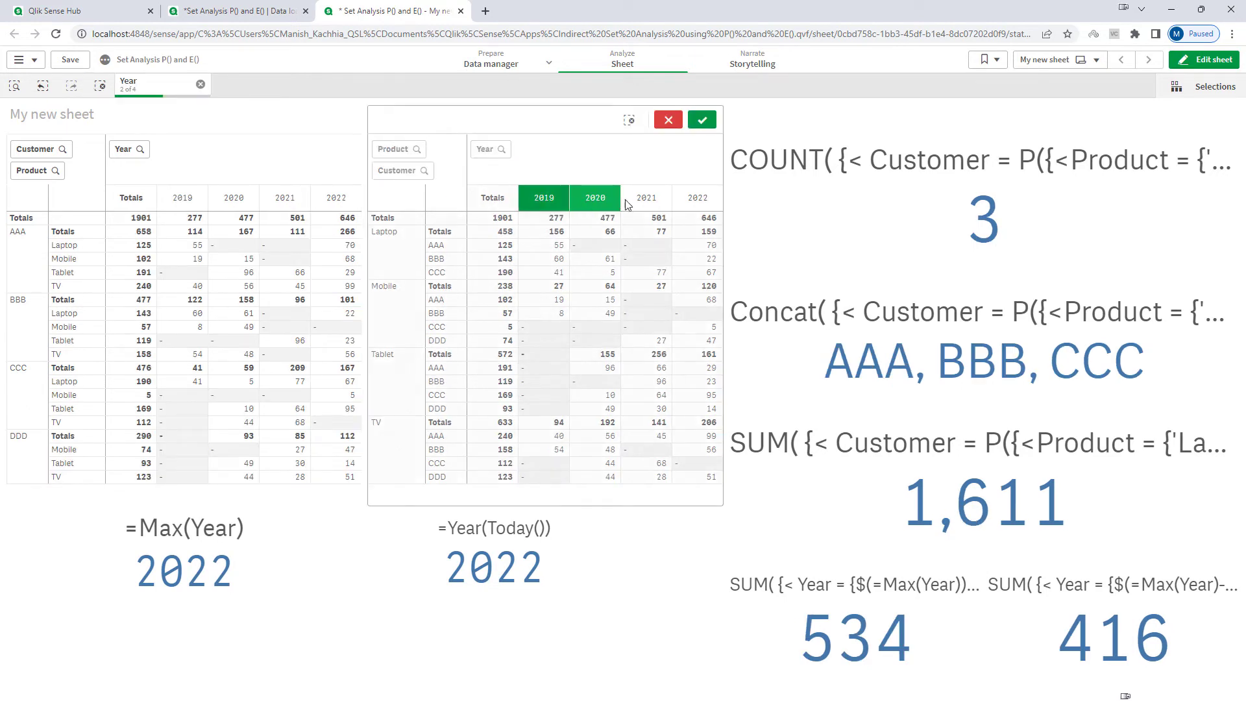
left_click(643, 201)
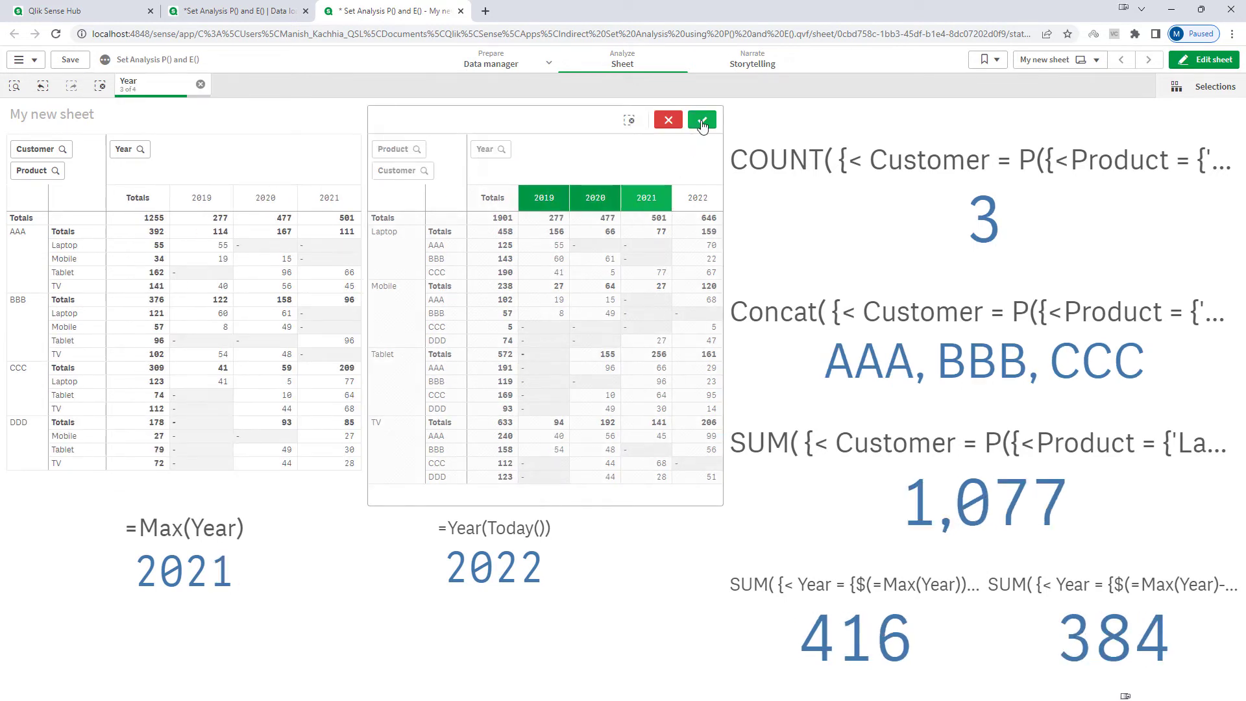
left_click(702, 121)
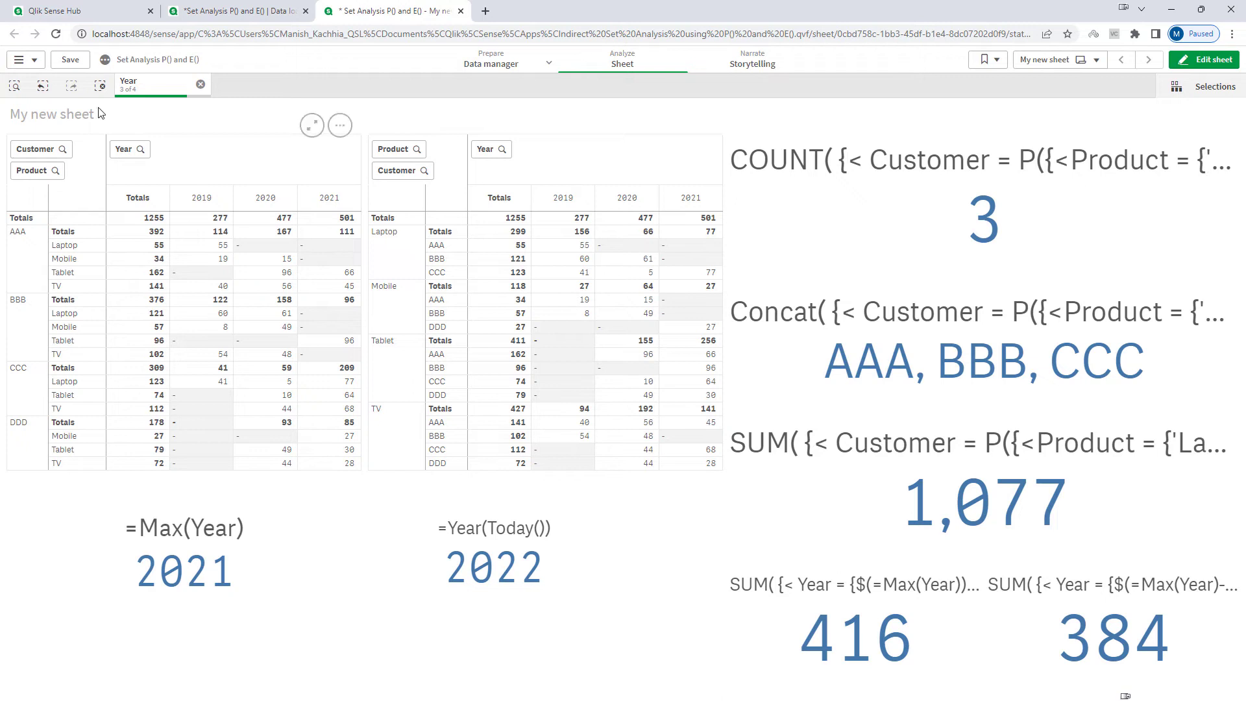
left_click(99, 86)
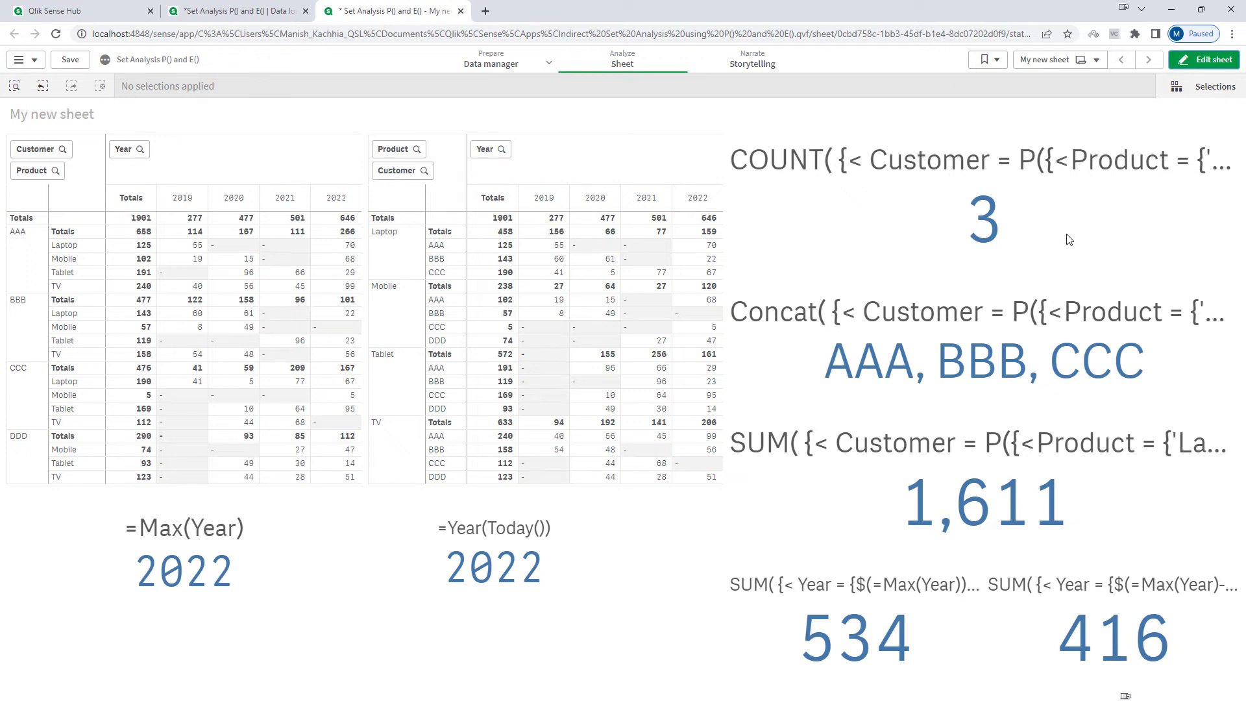
Add 'Mobile' beside 'Laptop' in the COUNT KPI's P() product set, making it show 4
left_click(1205, 59)
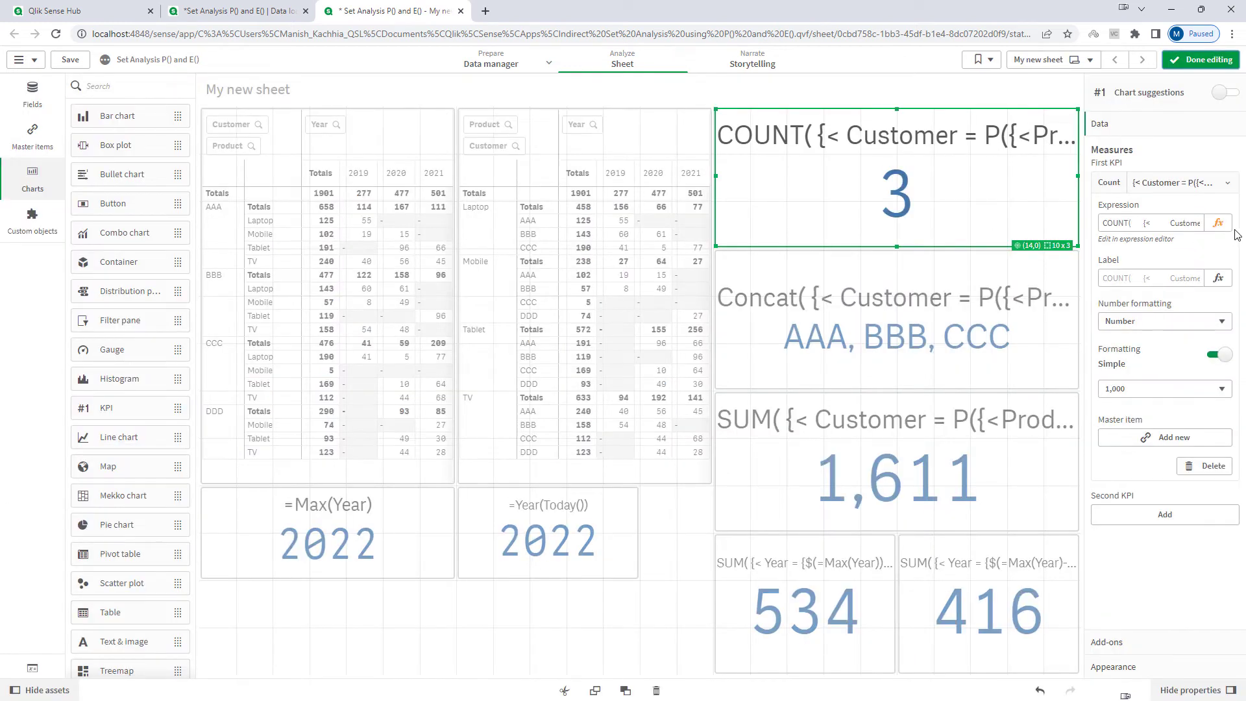
left_click(1218, 223)
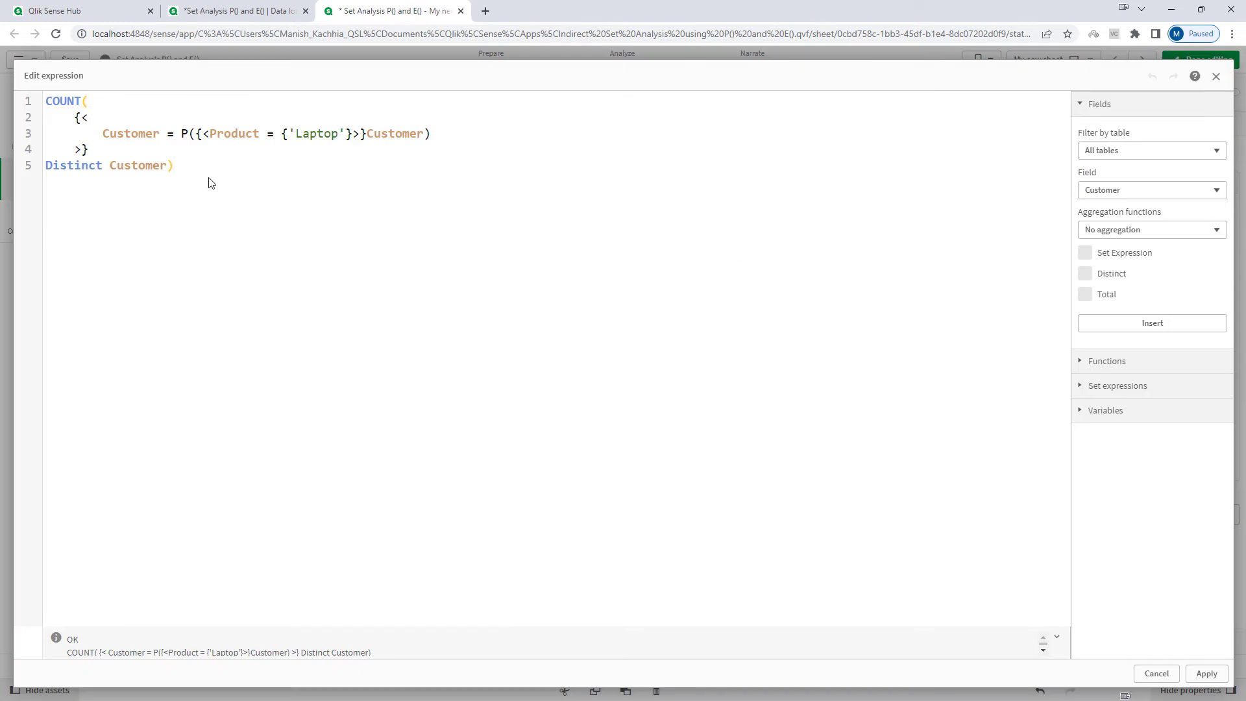
key("ctrl+a")
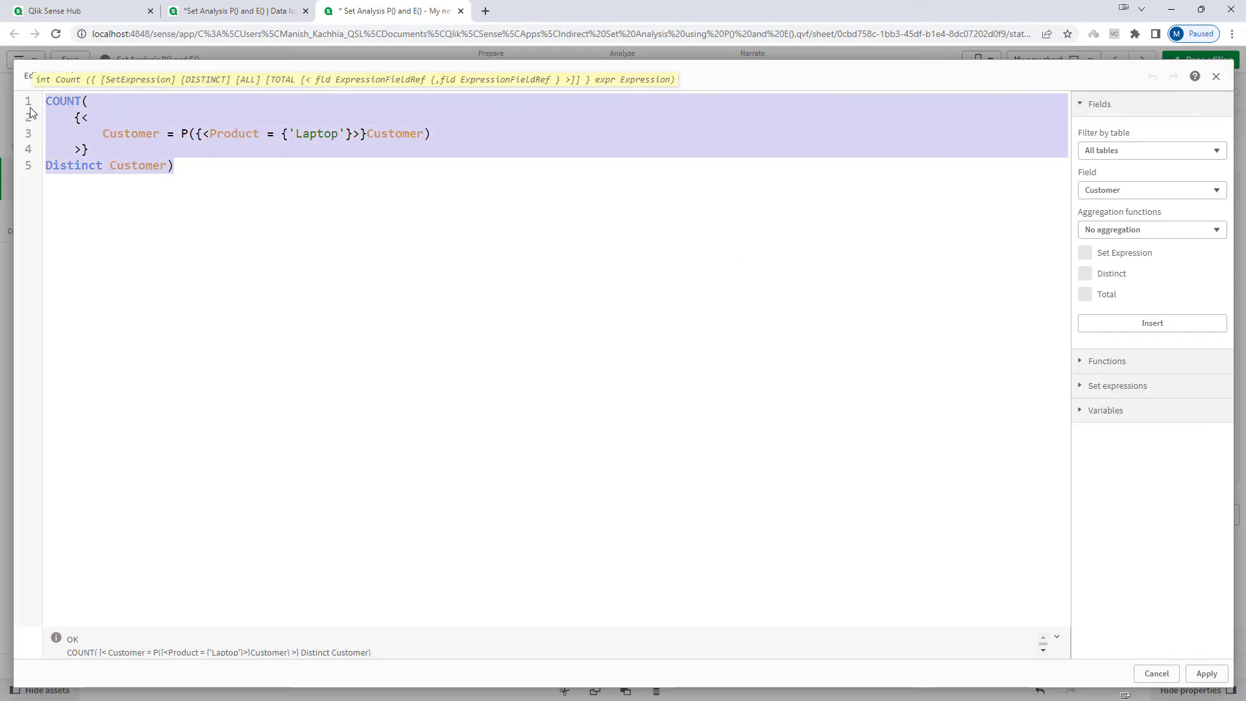
left_click(162, 206)
left_click(350, 134)
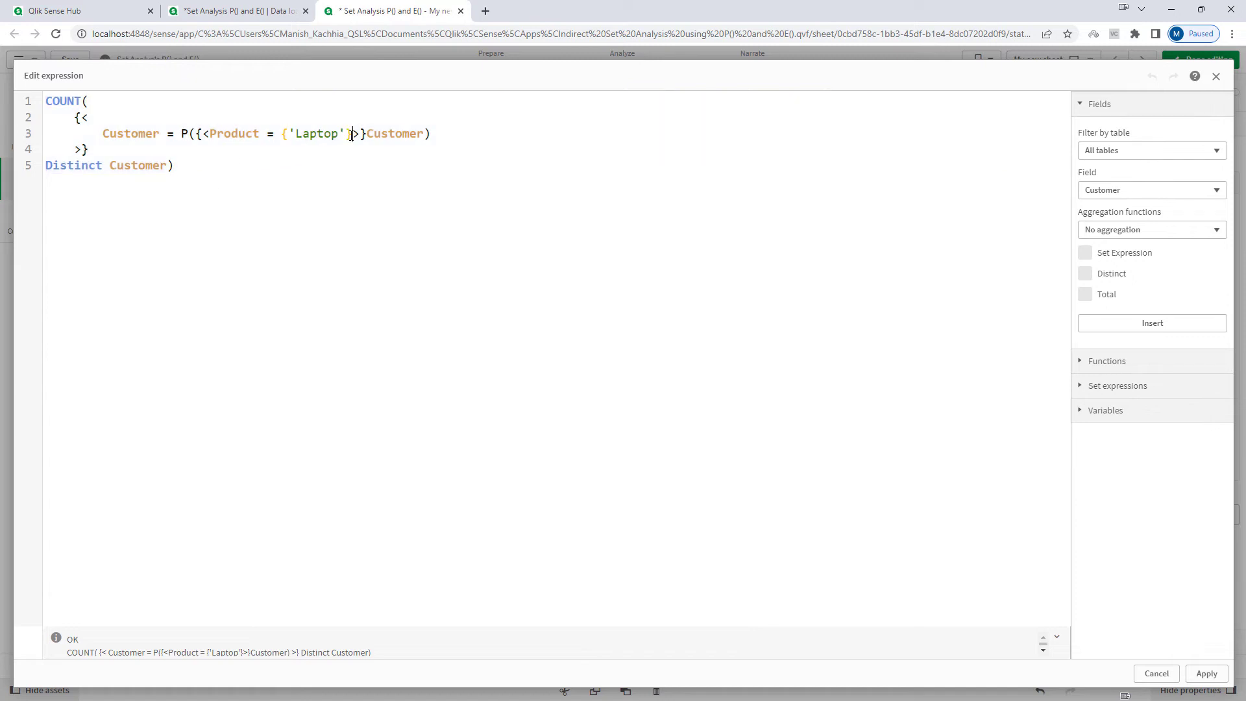
left_click(475, 141)
type(",'")
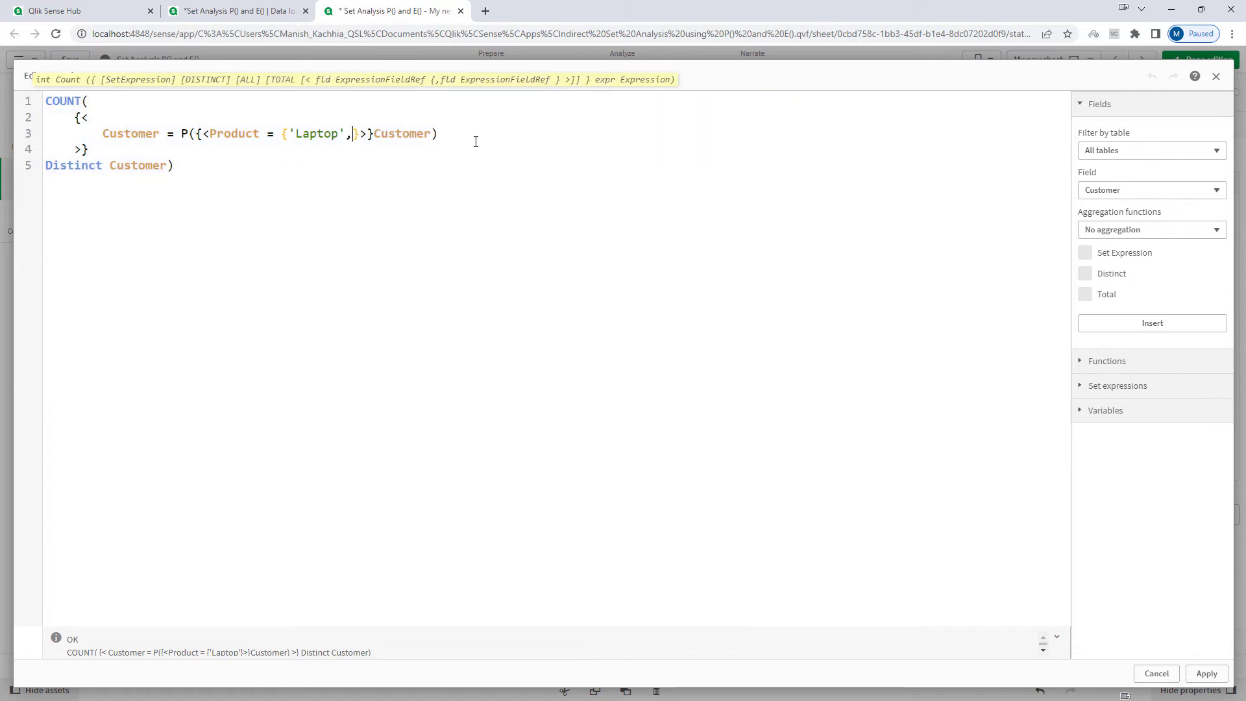
type("Mobile")
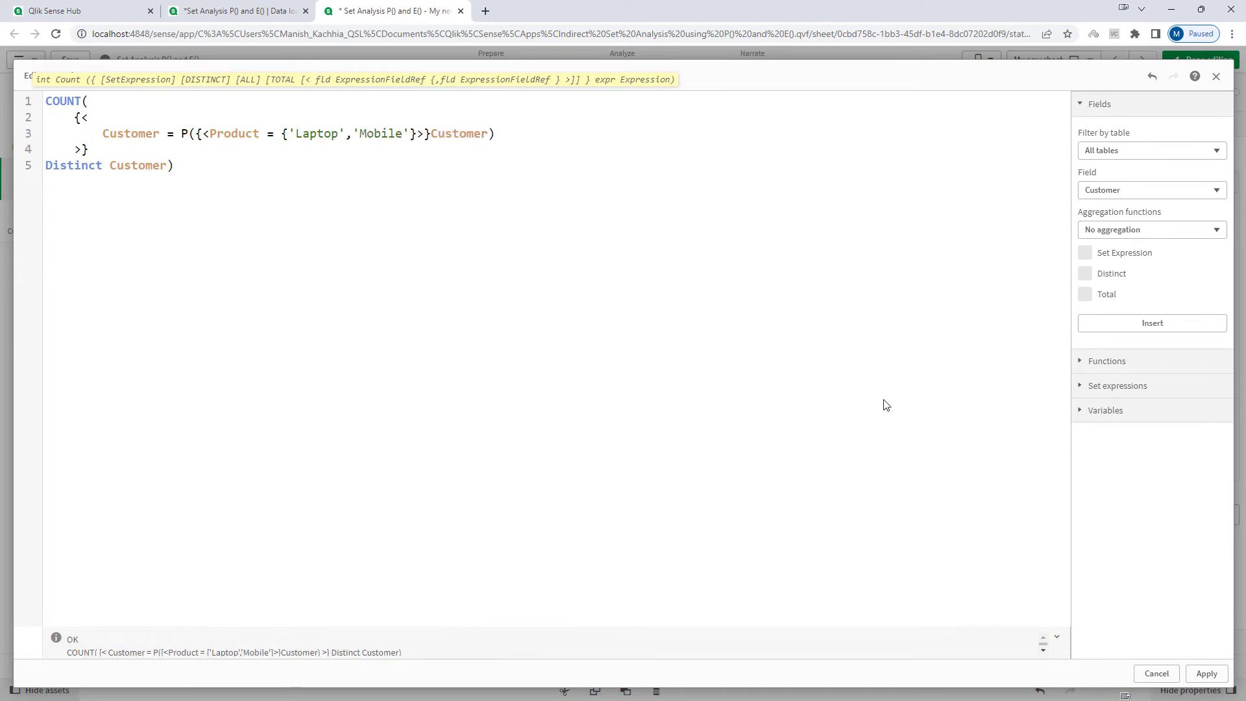
left_click(1204, 679)
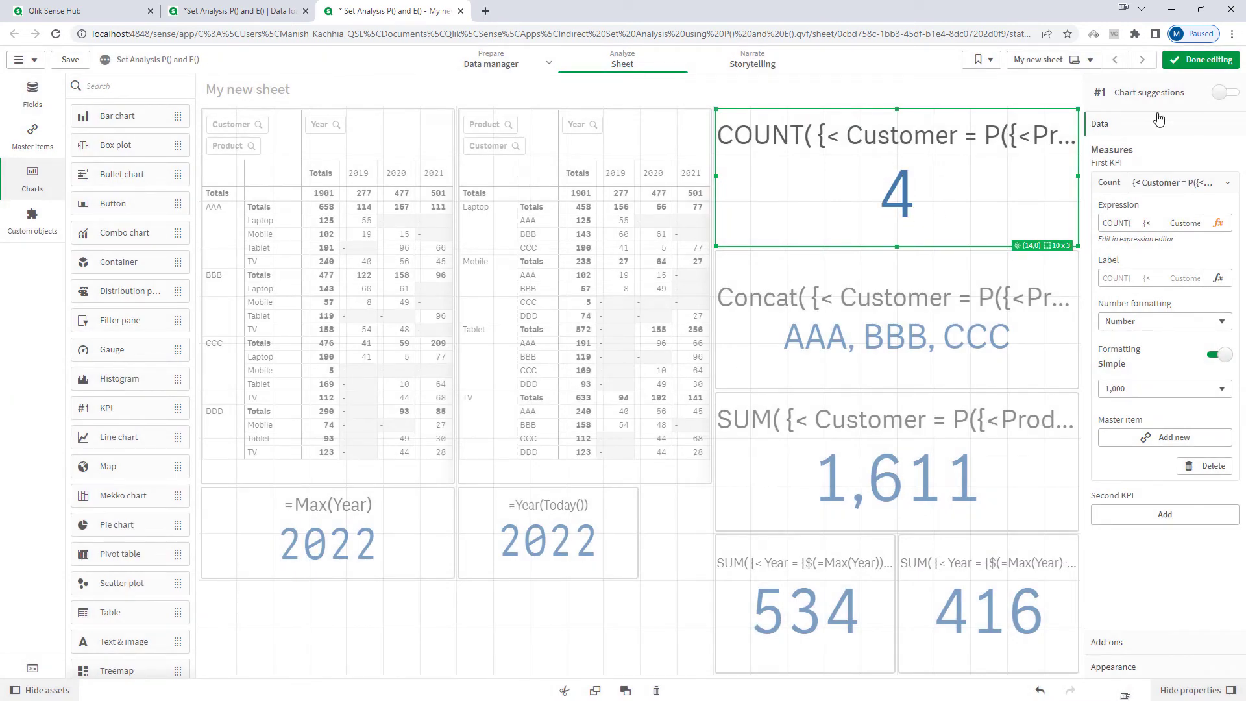
left_click(1199, 60)
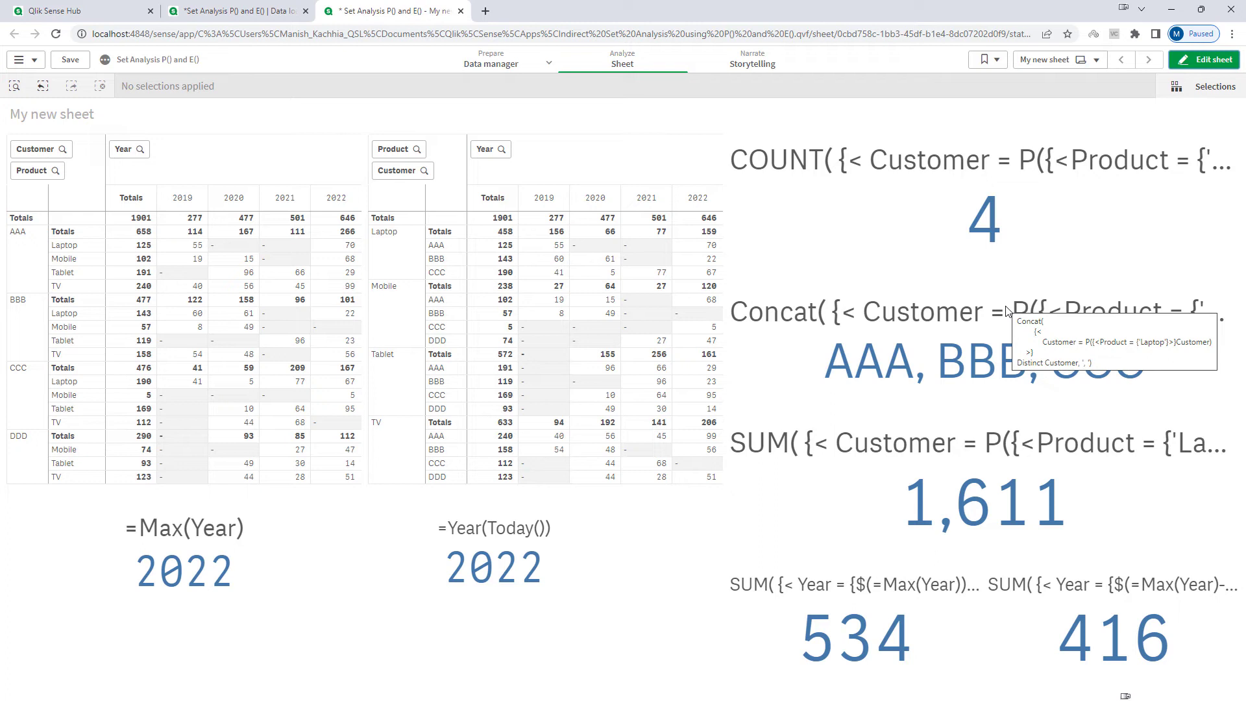
left_click(397, 253)
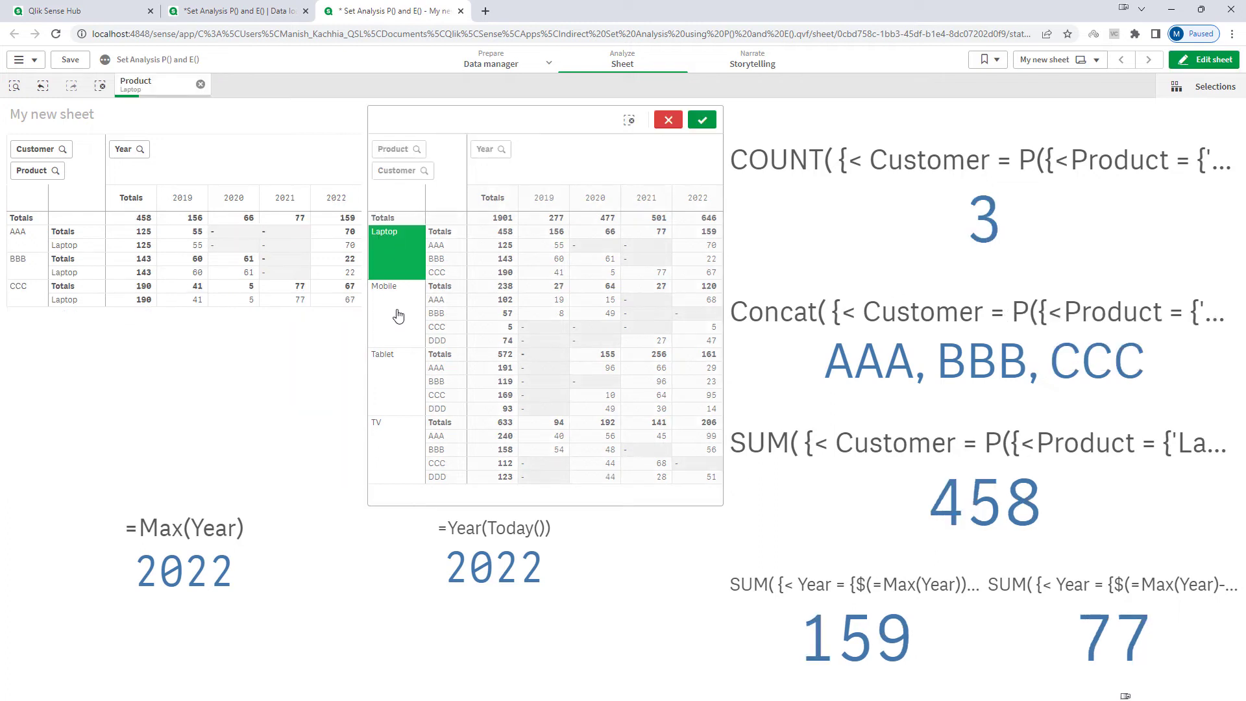
left_click(398, 315)
left_click(702, 119)
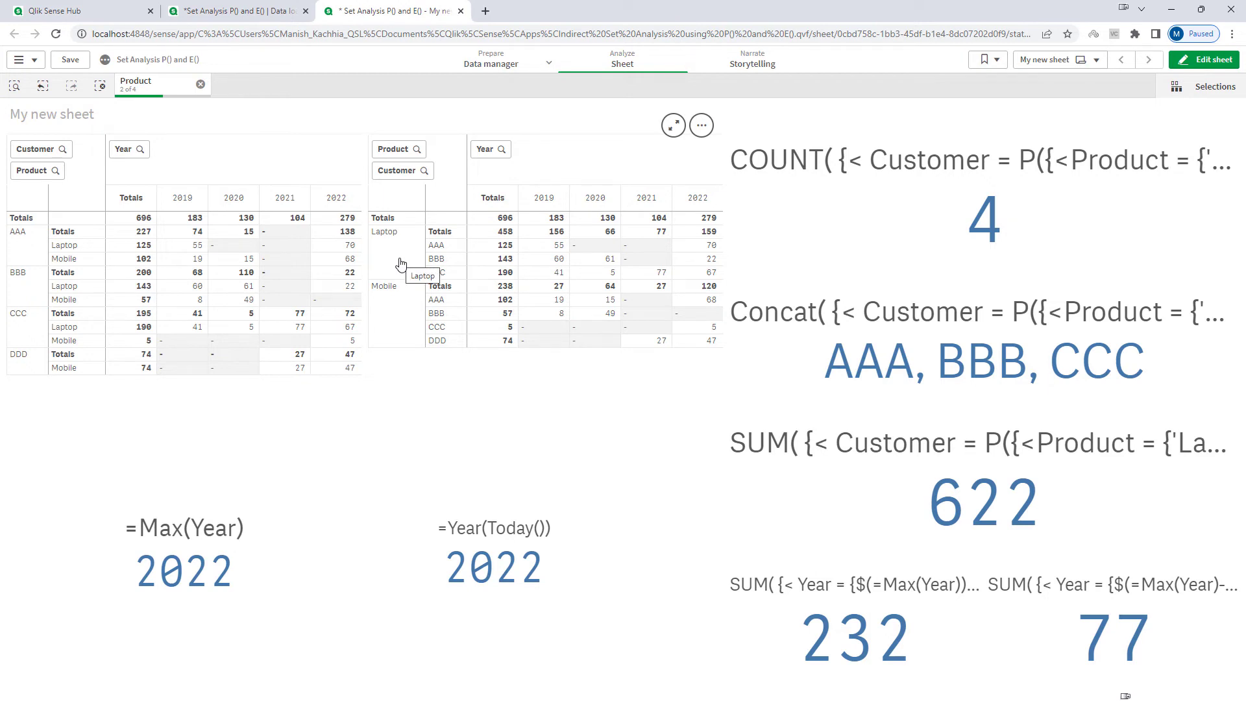
left_click(100, 85)
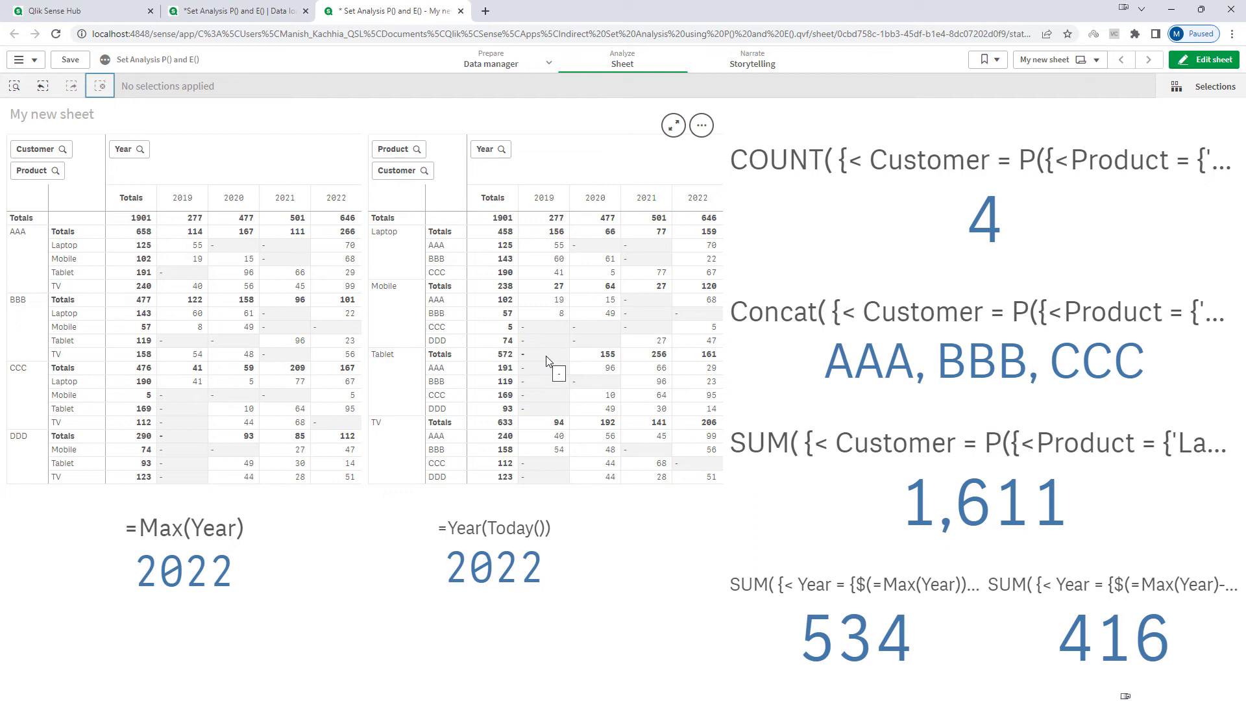
Add Year = {'$(=Max(Year))'} to the COUNT KPI's P() set modifier and apply it
double_click(1110, 154)
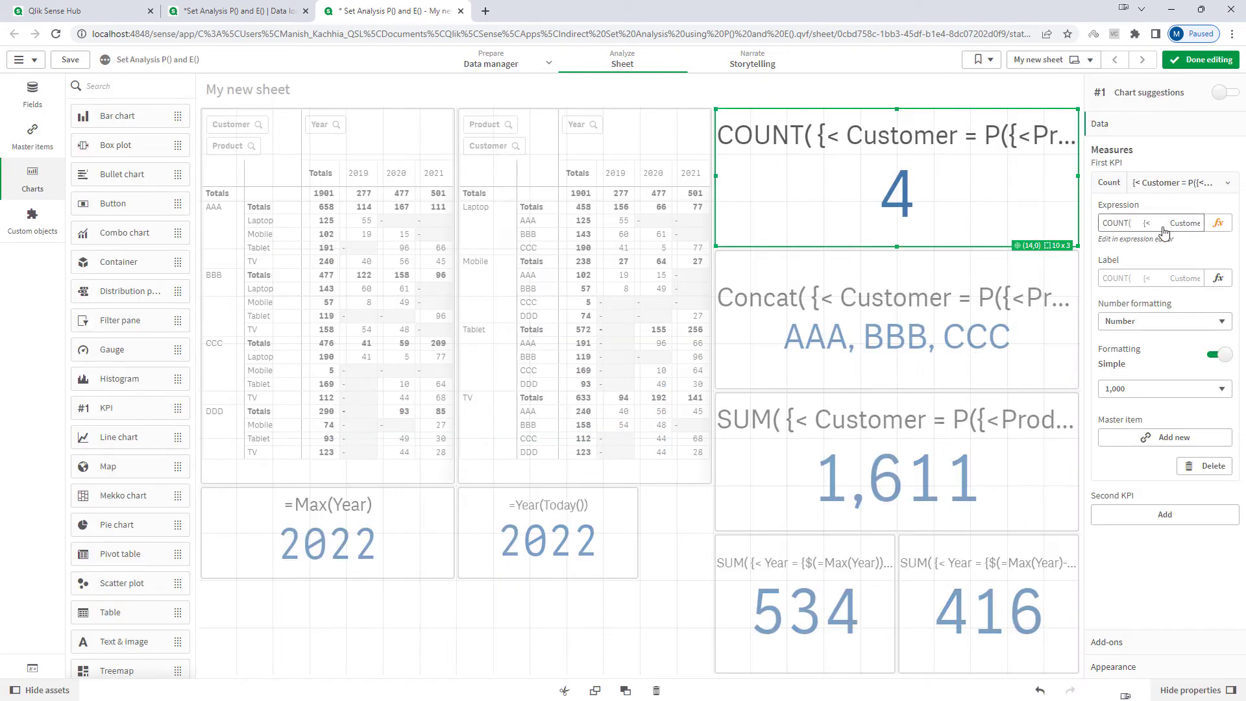
left_click(1216, 223)
left_click(416, 138)
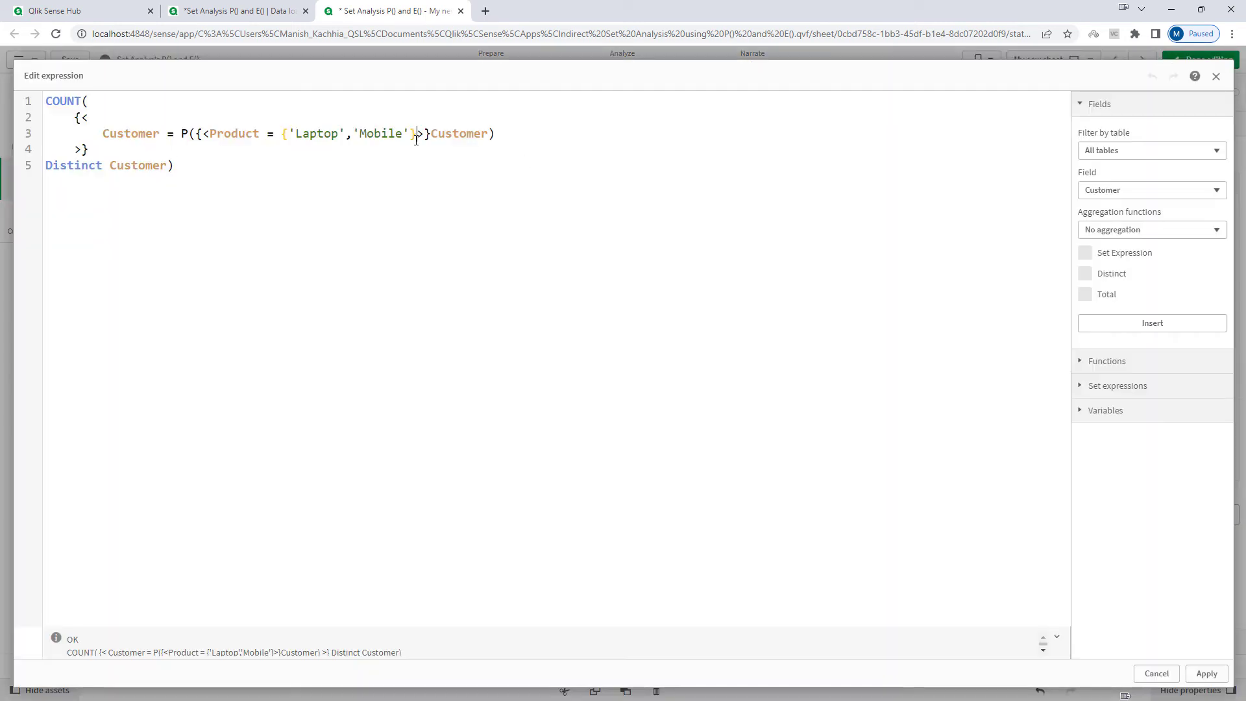
type(", Year = {}")
key("Left")
type("''")
key("Left")
type("$()")
key("Left")
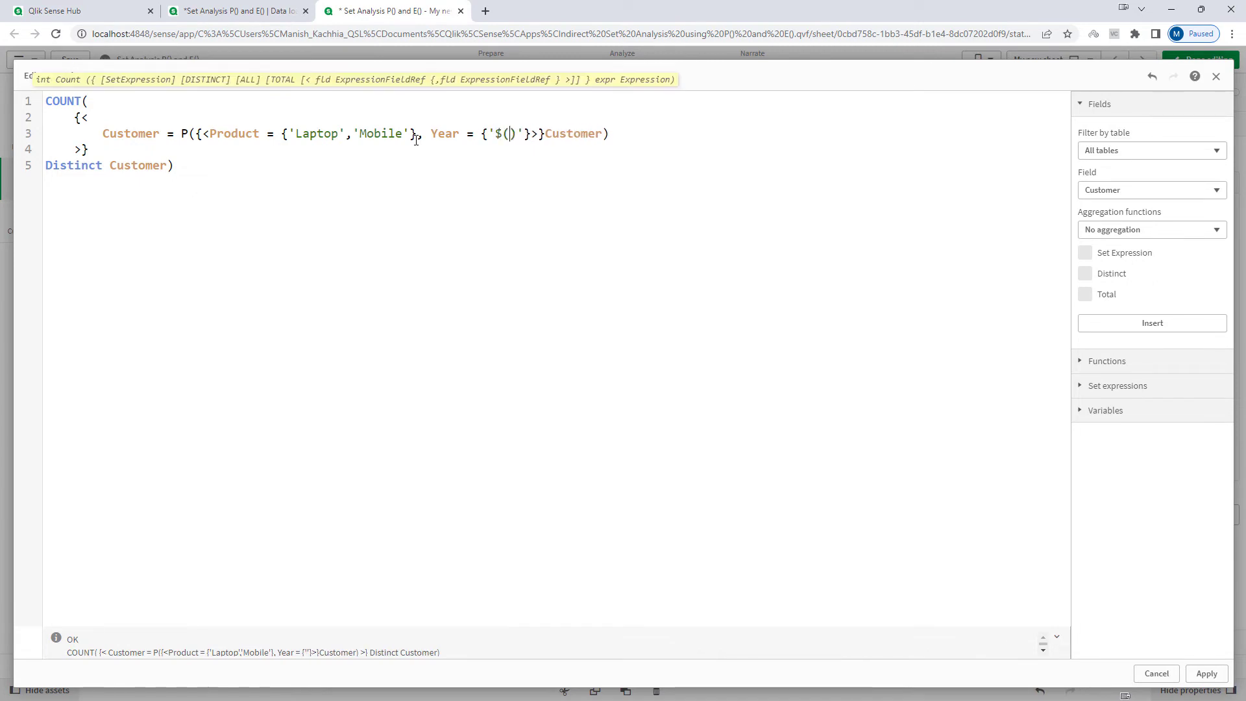
type("=")
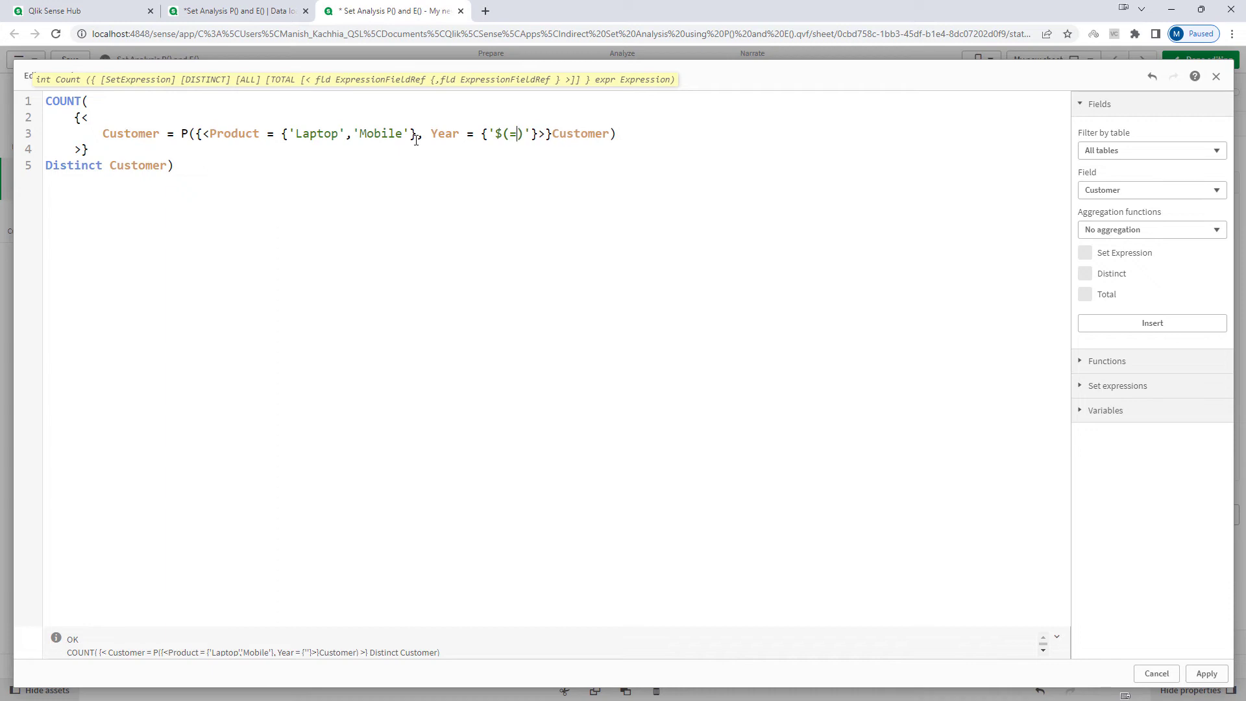
type("Max()")
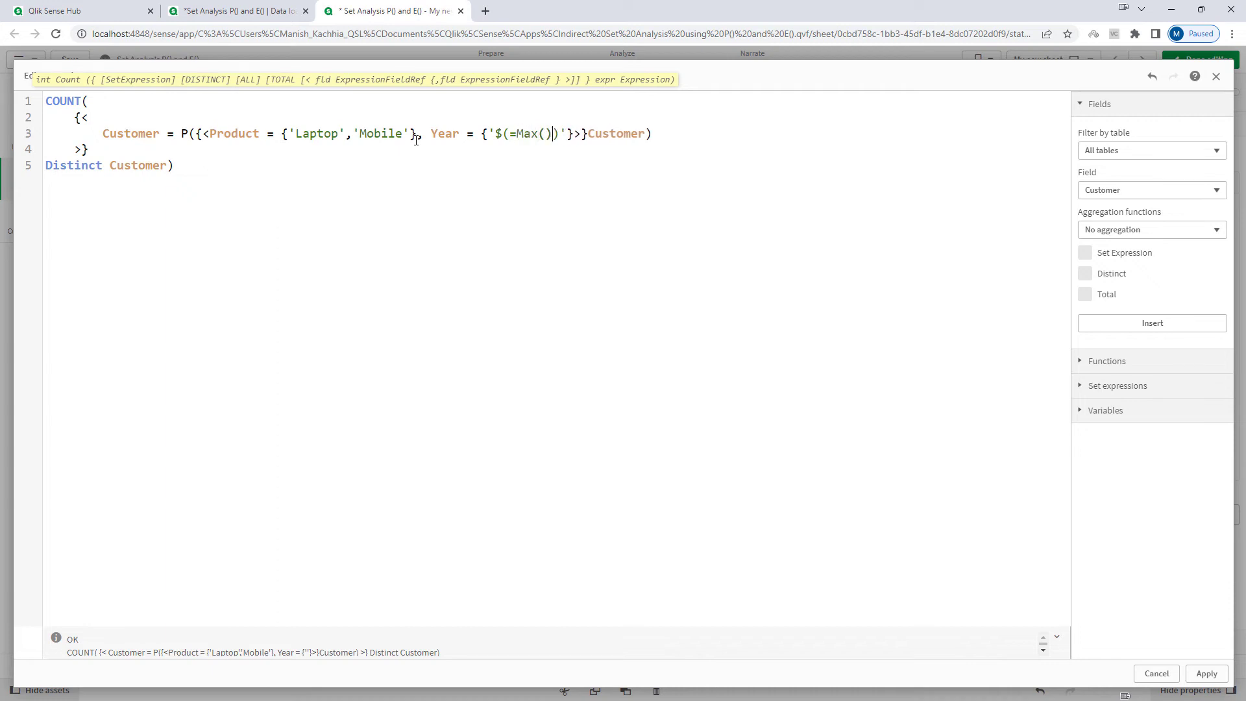
type("Year")
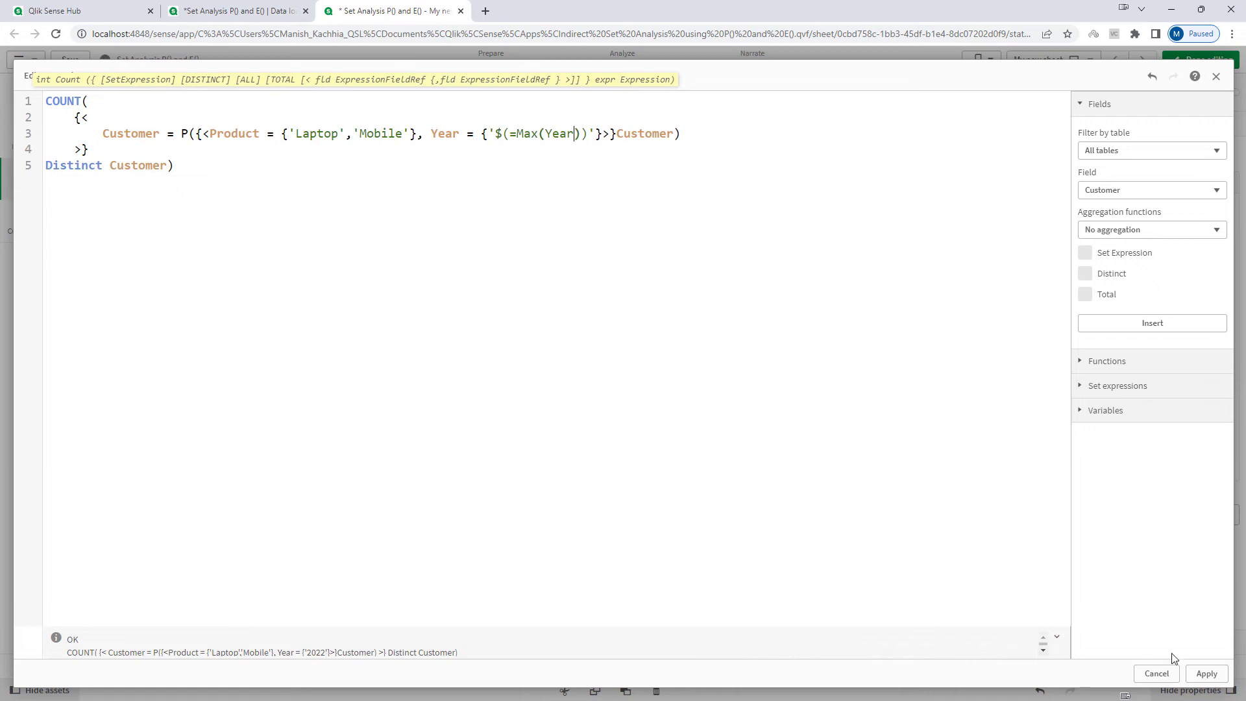
left_click(1206, 675)
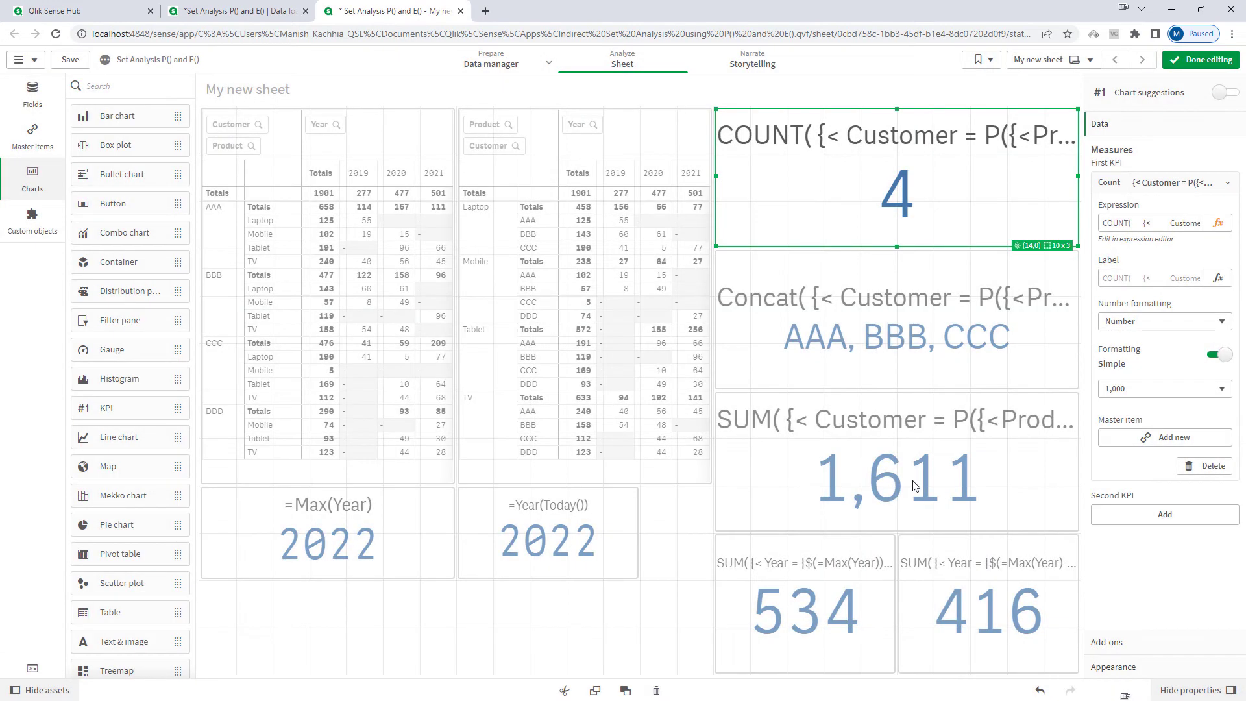
Select Year 2022 and the Laptop and Mobile products to check the KPIs; COUNT stays at 4
left_click(1197, 59)
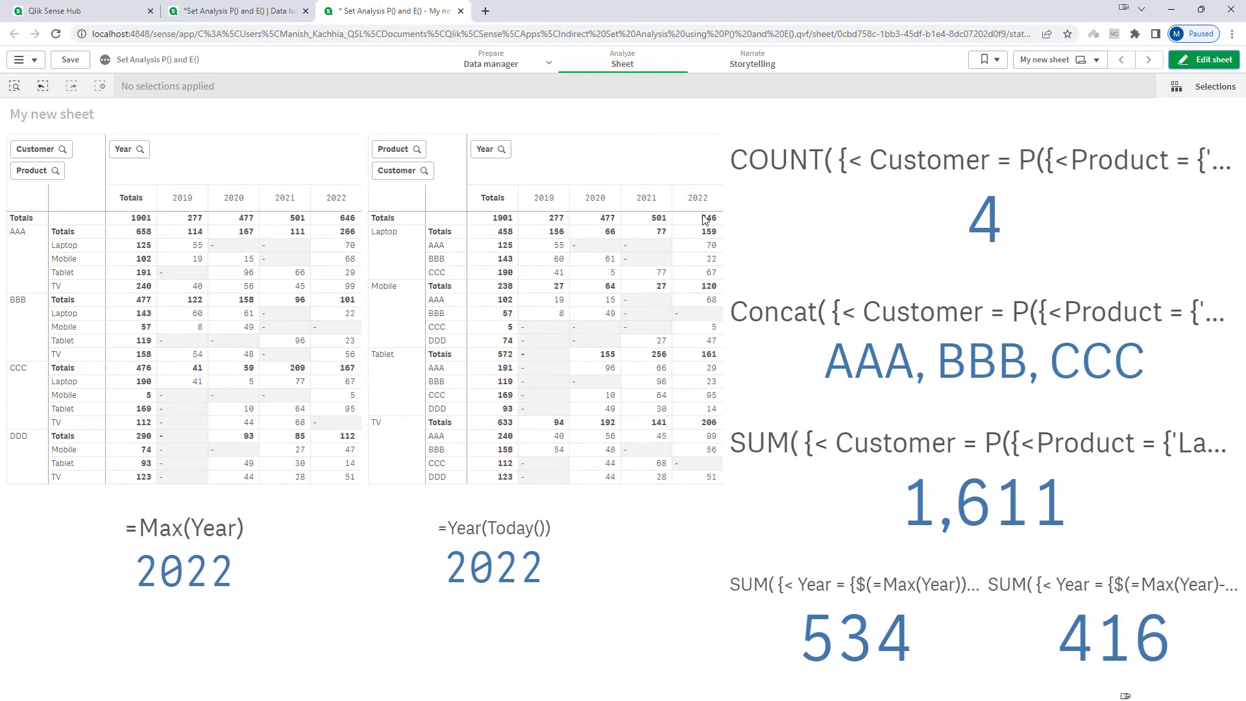
left_click(704, 194)
left_click(703, 121)
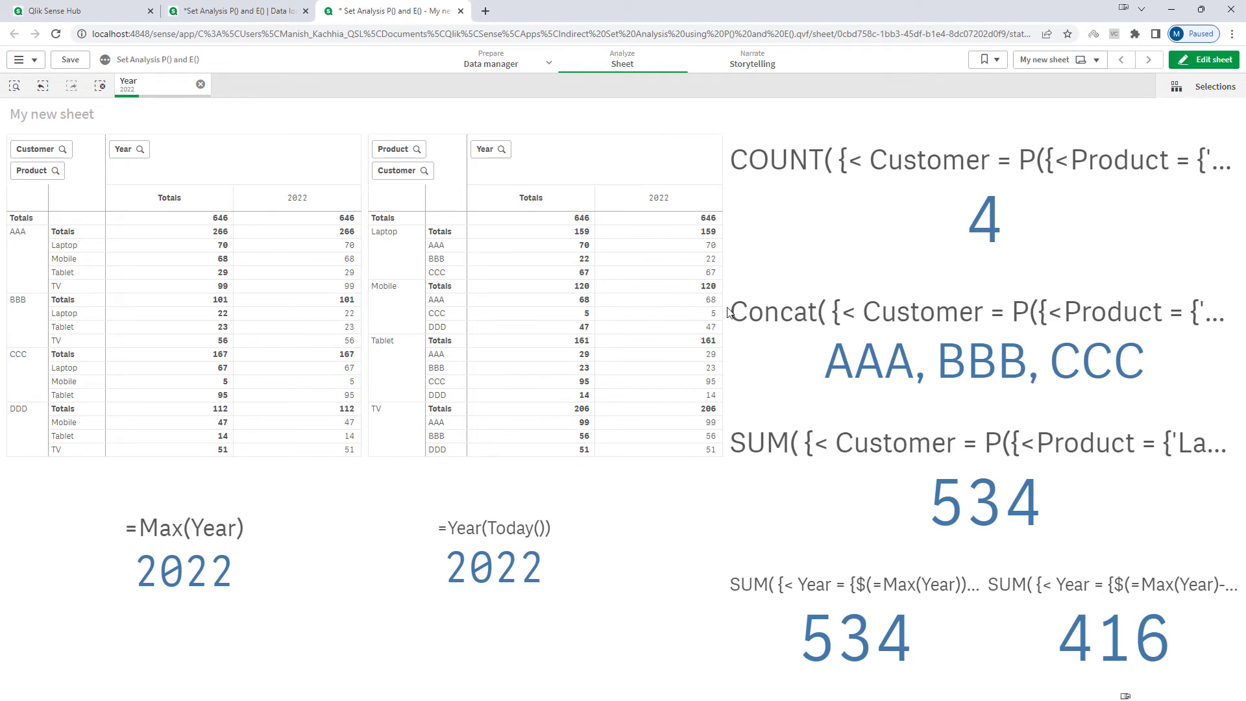
left_click_drag(382, 313, 388, 272)
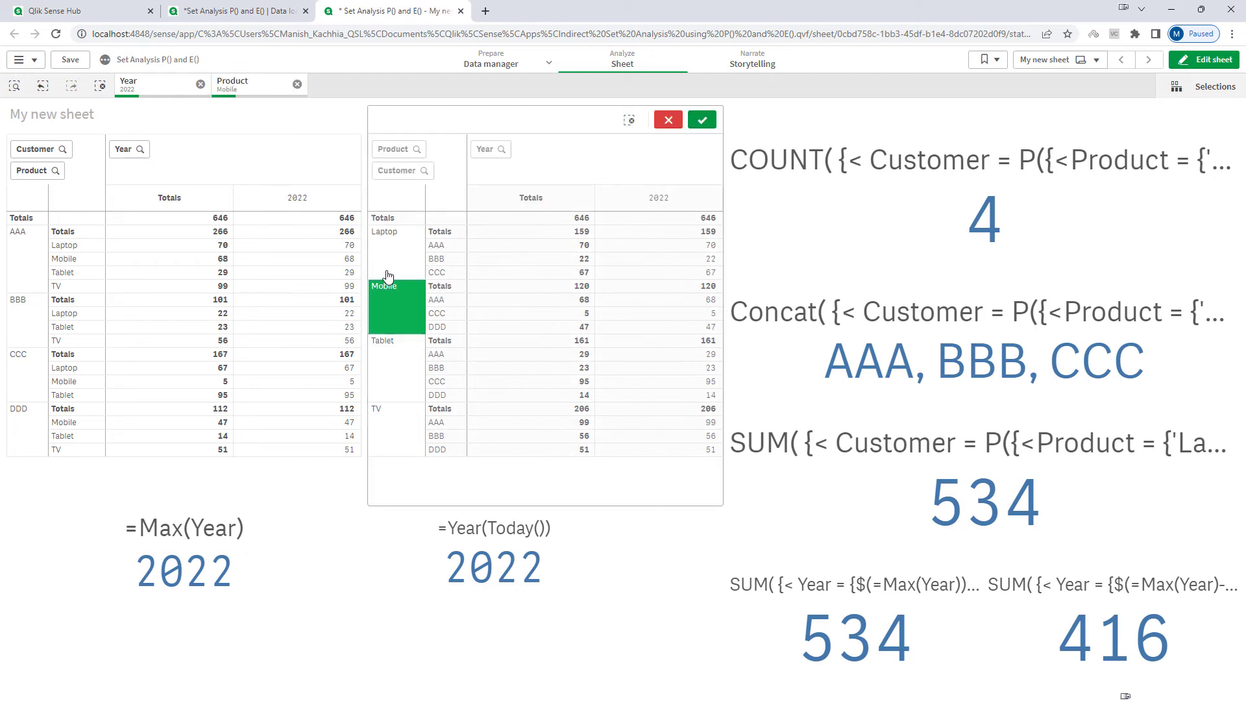
left_click(701, 121)
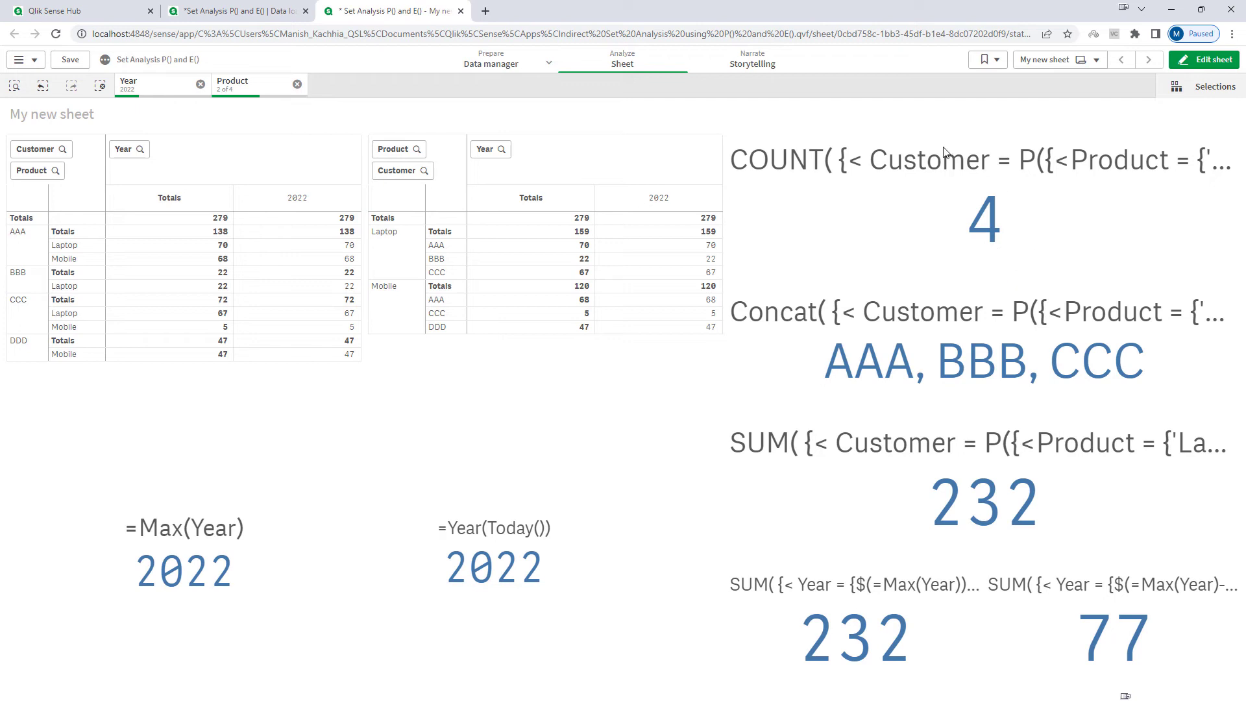
left_click(1203, 59)
Open the COUNT KPI's expression and highlight the Product and Year conditions inside P()
left_click(1218, 222)
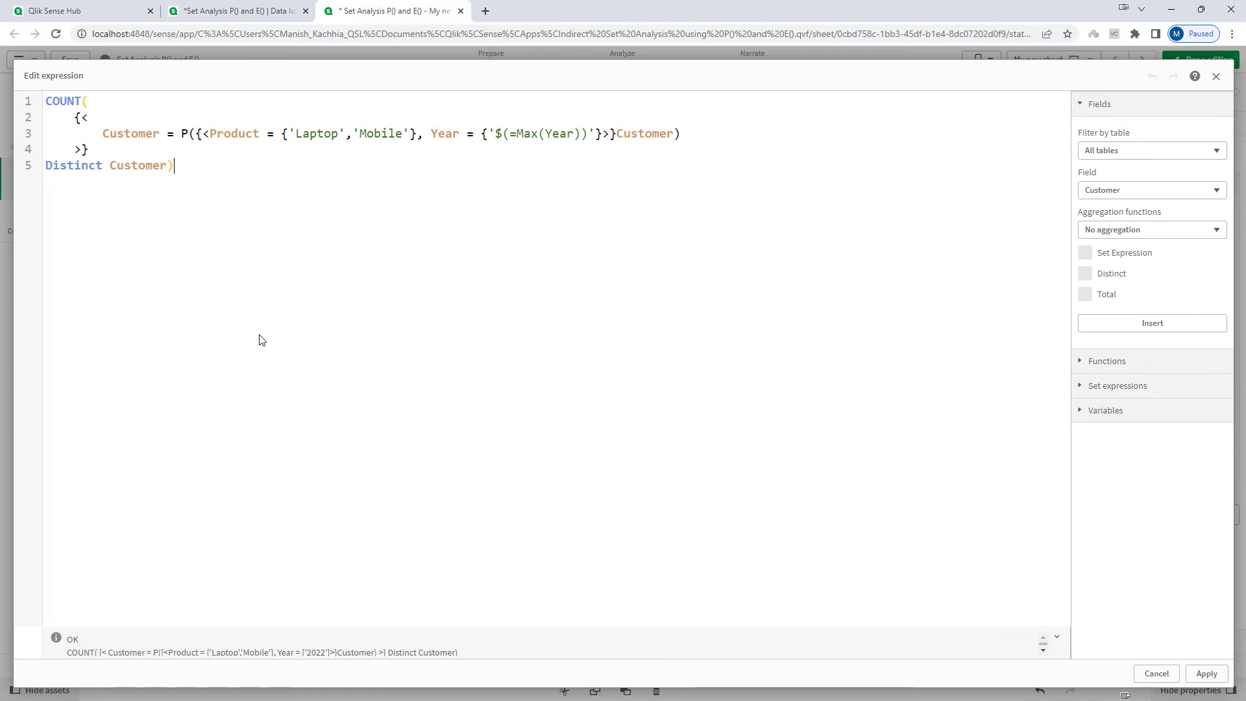
left_click_drag(181, 133, 423, 134)
left_click(394, 232)
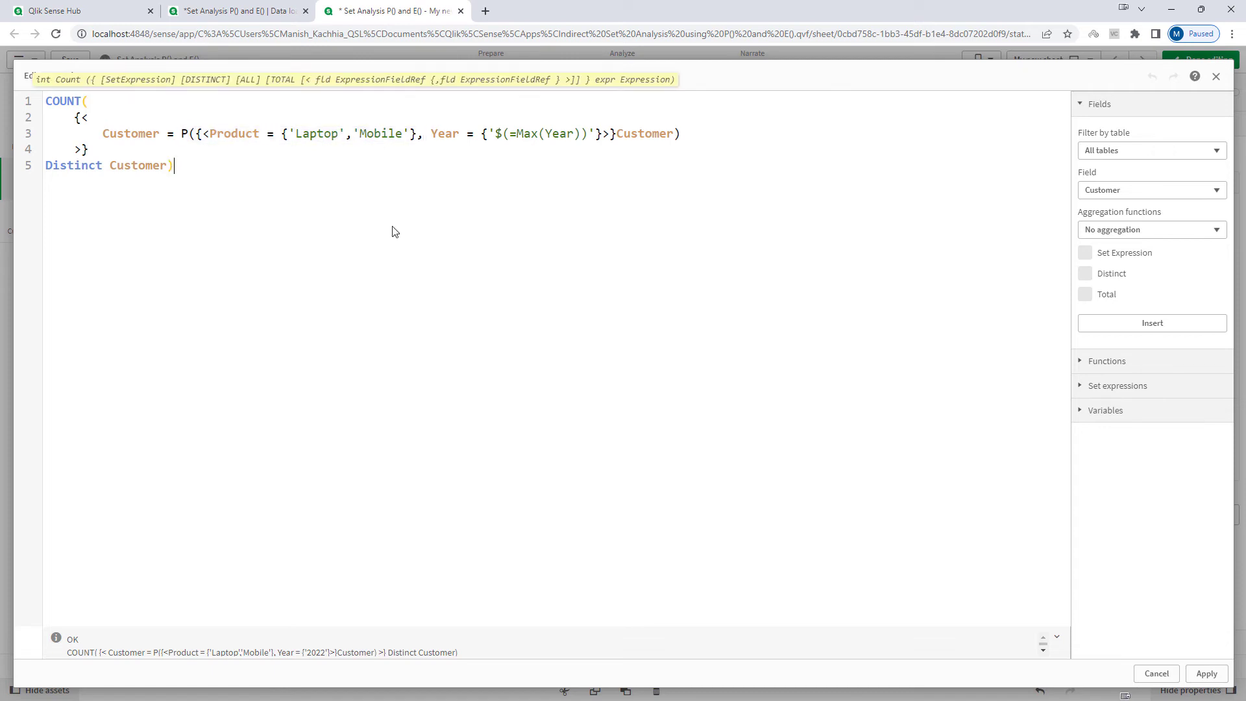
left_click_drag(210, 134, 603, 135)
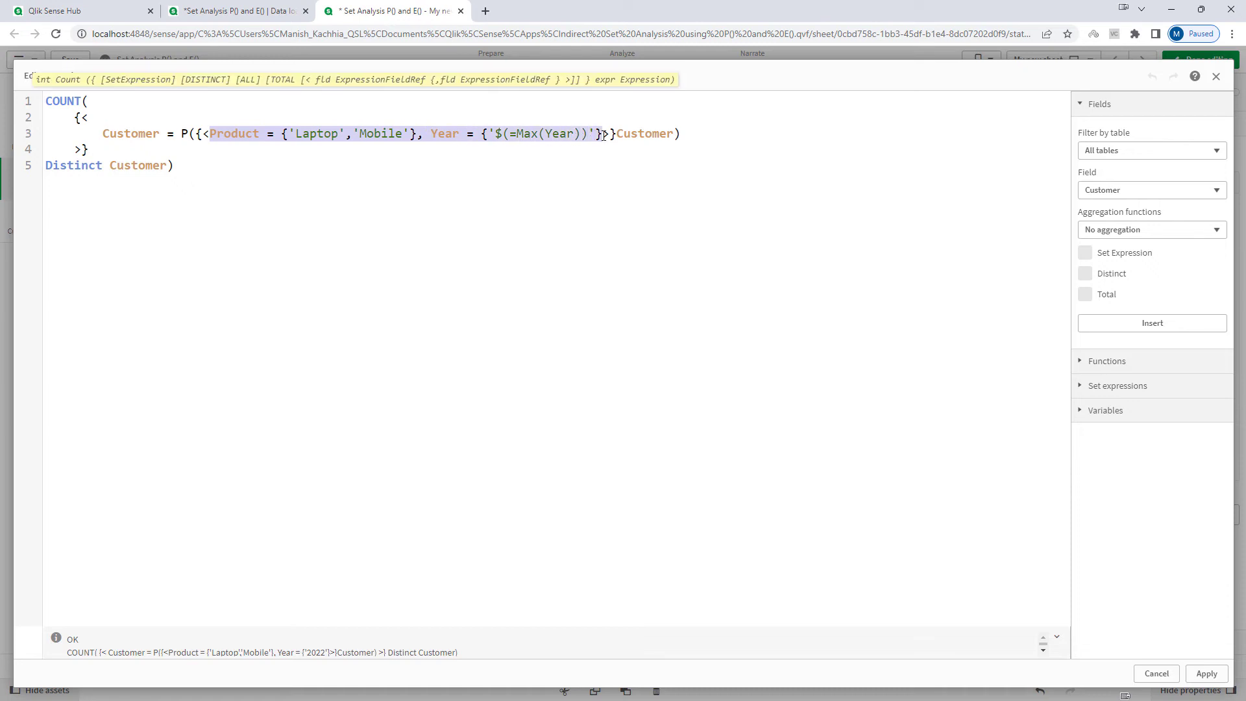
left_click(580, 207)
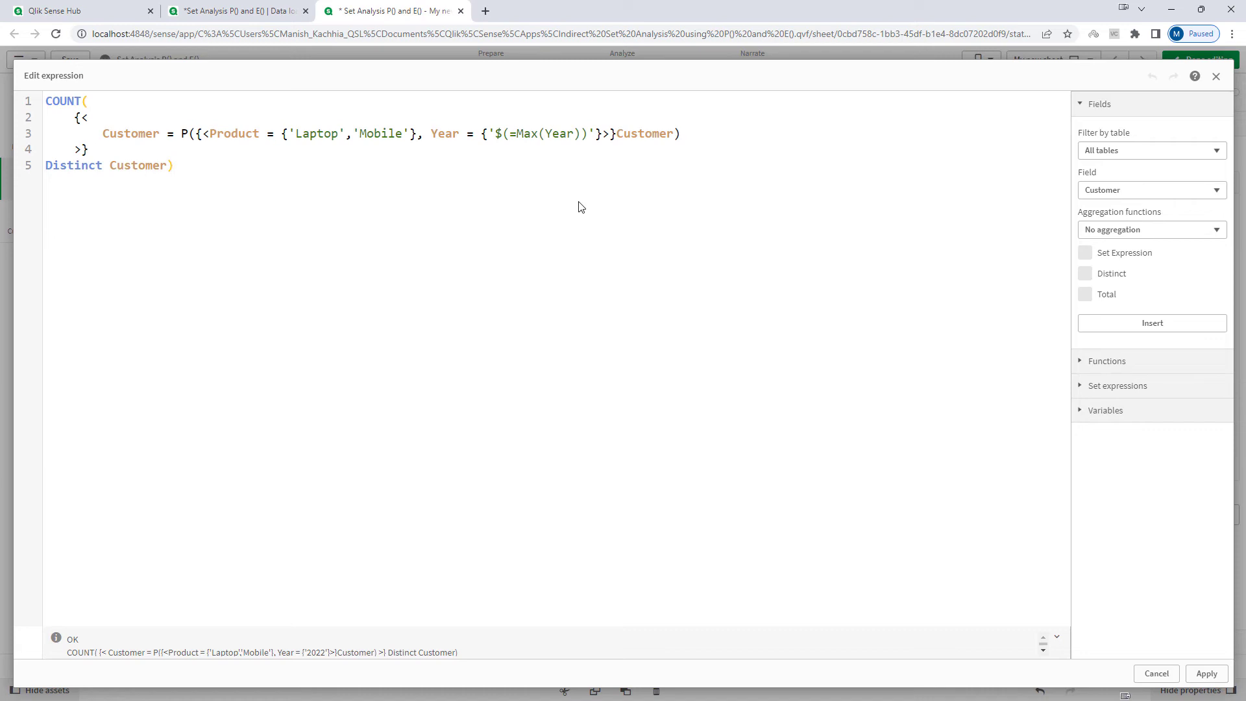
Start a /* comment with lines 'Year = 2022 and Product = Mobile', 'or', 'Year = 2022 and Product = Laptop'
key("Return")
type("/*")
key("Return")
key("Return")
key("BackSpace")
type("Year = 2022 ")
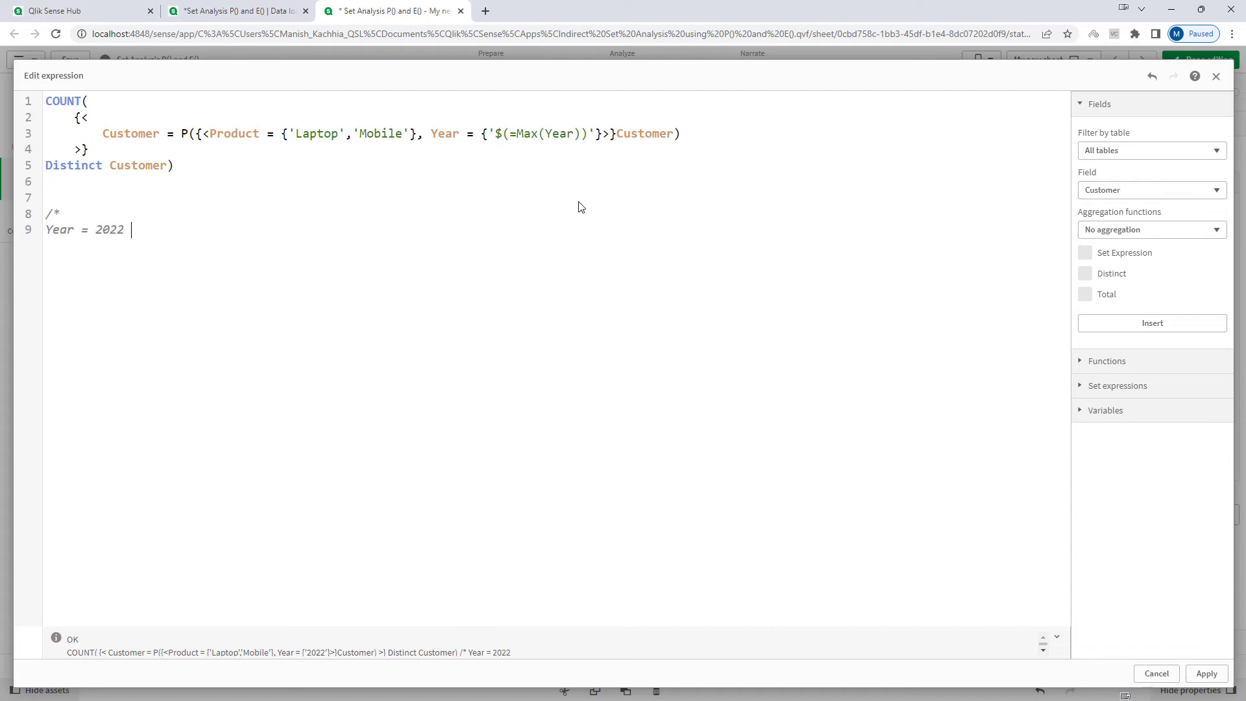
type("and Product = Mobile")
key("Return")
type("or")
key("Return")
type("Year")
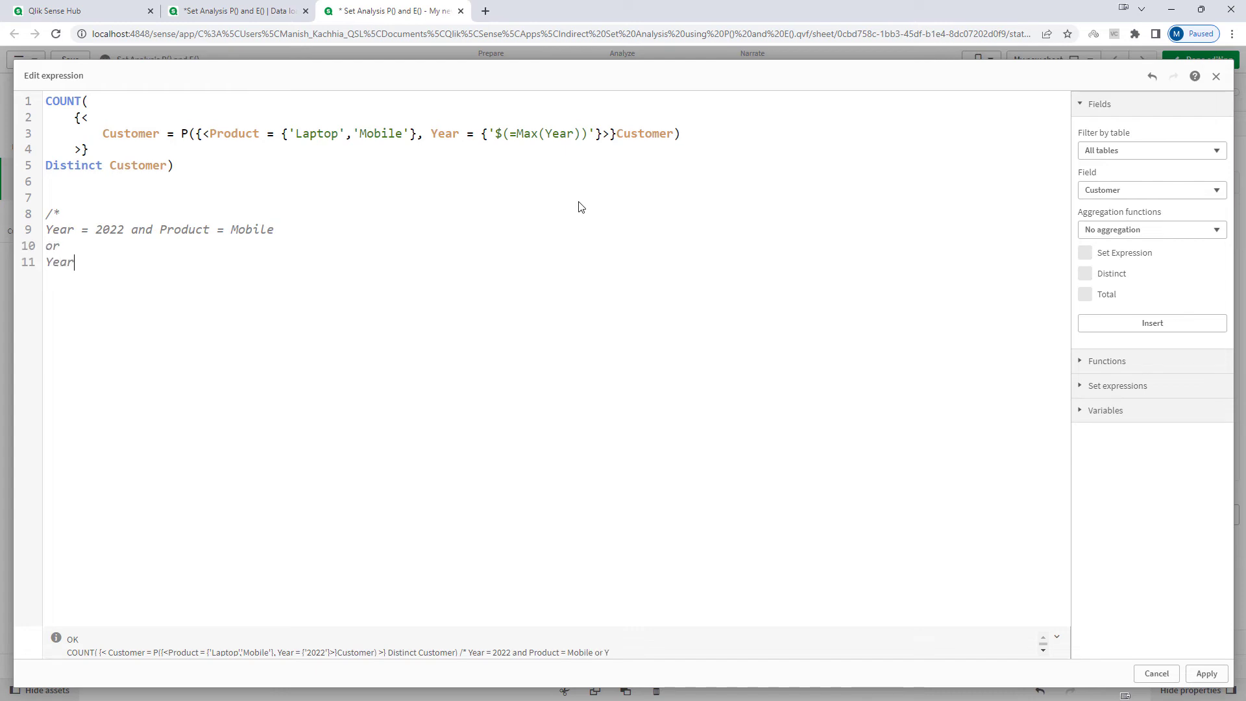
type(" = 2022 and Pro")
key("BackSpace")
type("odcut")
key("BackSpace")
key("BackSpace")
key("BackSpace")
key("BackSpace")
type("uct = Laptop")
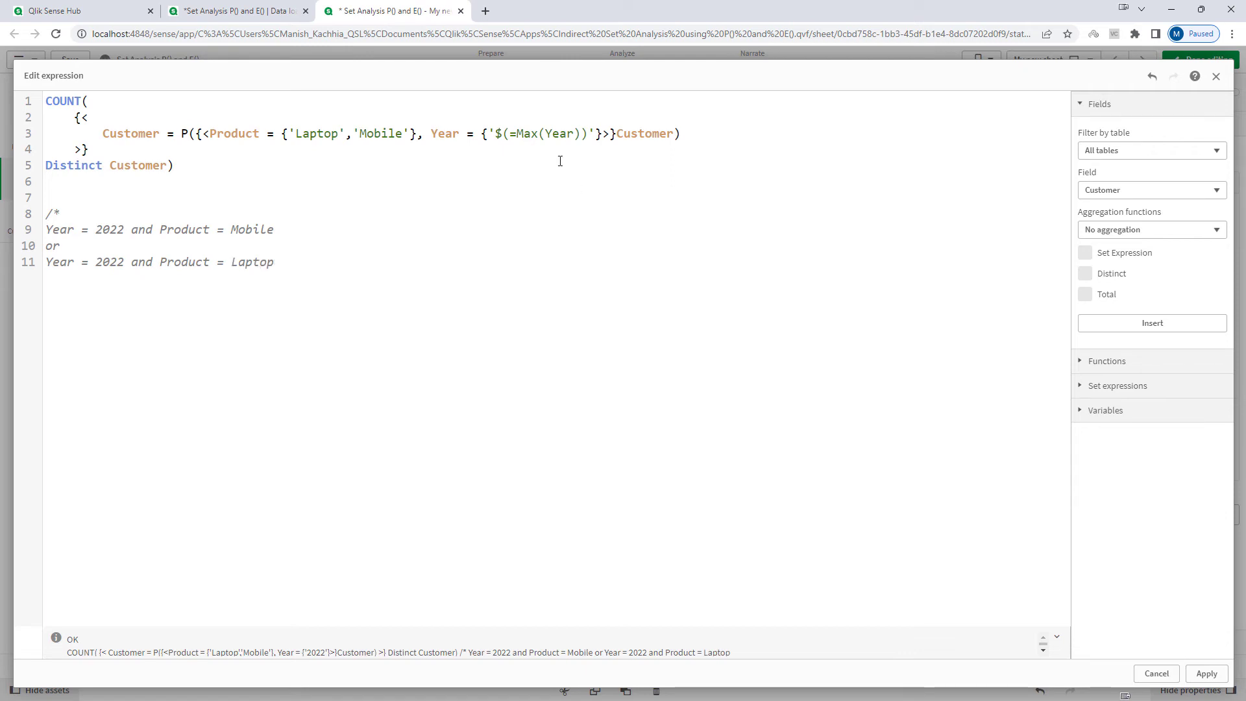
Highlight 2022, Product, Mobile, Laptop and 'or' in the comment to explain the conditions
double_click(109, 229)
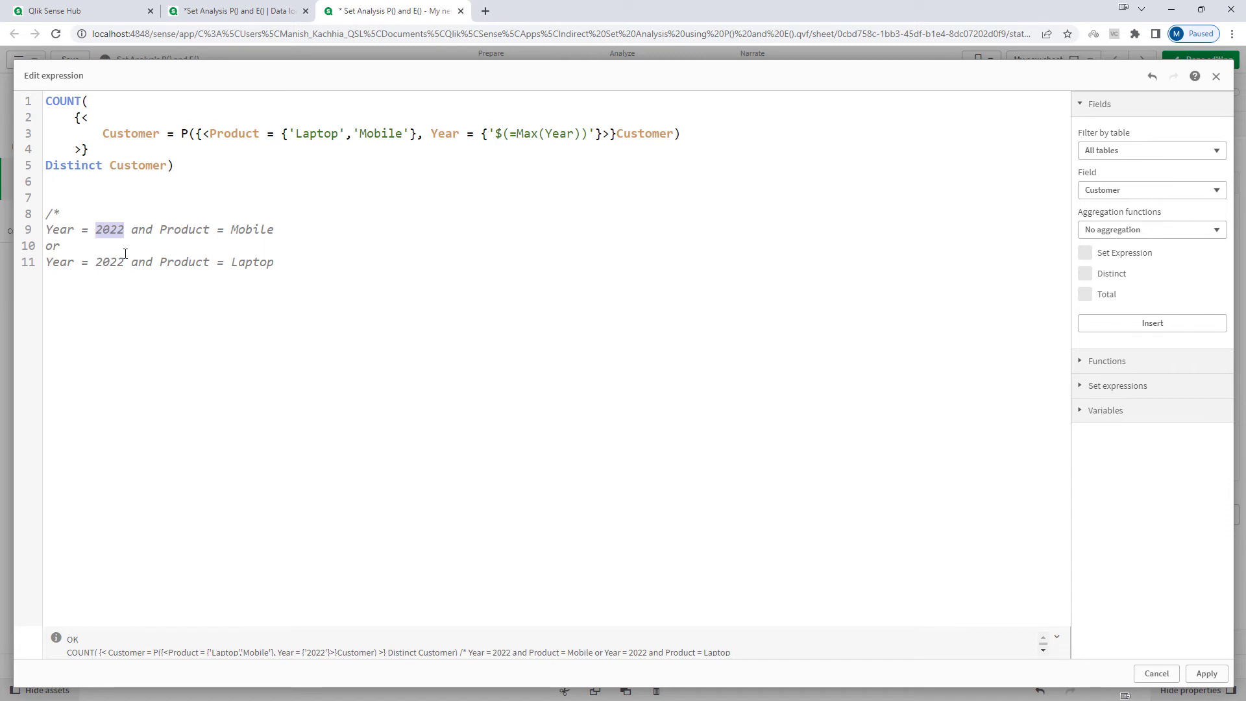
double_click(177, 229)
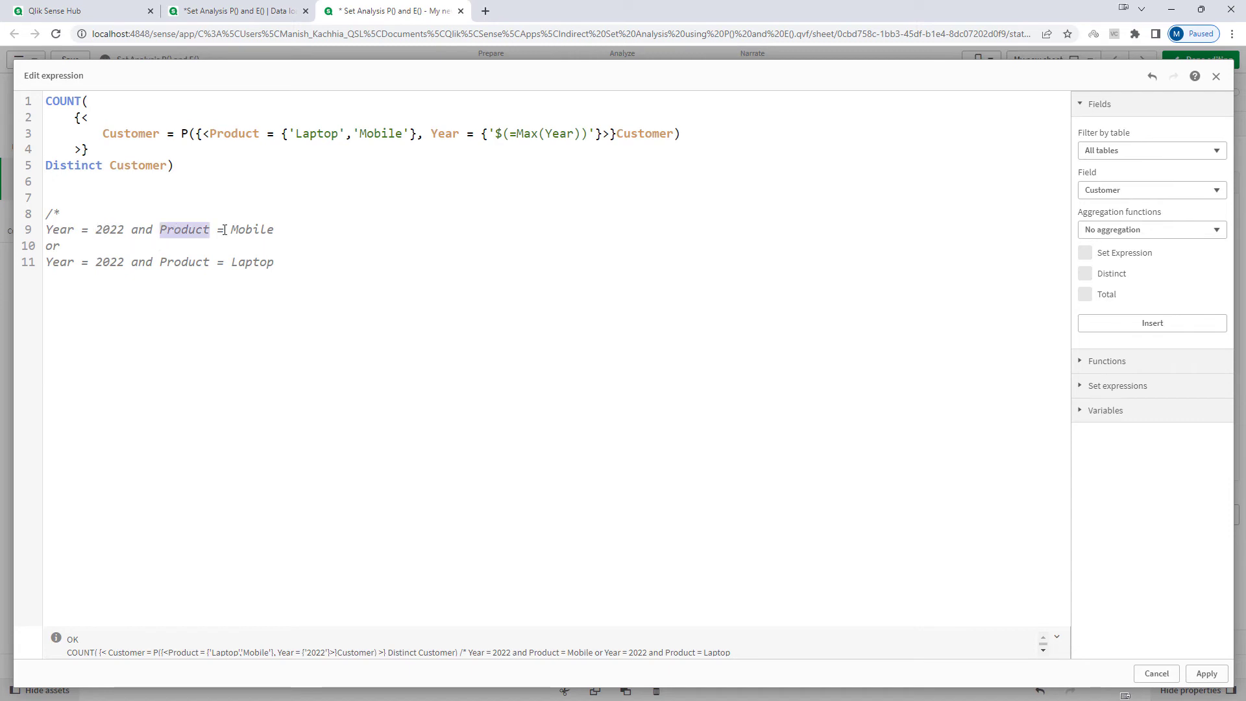
double_click(252, 230)
double_click(252, 261)
left_click(277, 263)
double_click(54, 245)
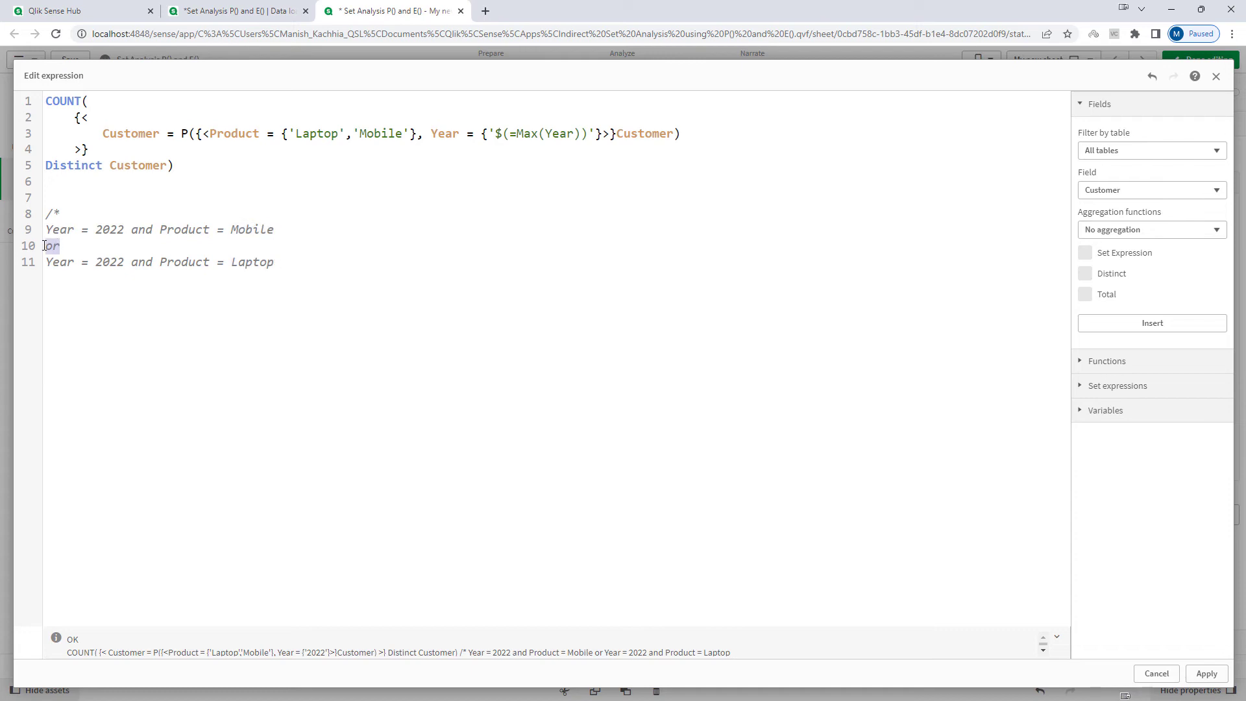
left_click(96, 289)
Rewrite the note as Year = 2022 and (Product = Mobile and Product = Laptop) and apply it
key("ctrl+Left")
type("(")
key("End")
type("and")
key("Delete")
key("Delete")
key("Delete")
key("Delete")
key("Delete")
key("Delete")
key("Delete")
key("Delete")
key("Delete")
key("Delete")
key("Delete")
key("Delete")
key("Delete")
key("Delete")
key("Delete")
key("Delete")
key("Delete")
key("Delete")
key("Delete")
key("Delete")
key("End")
type(")")
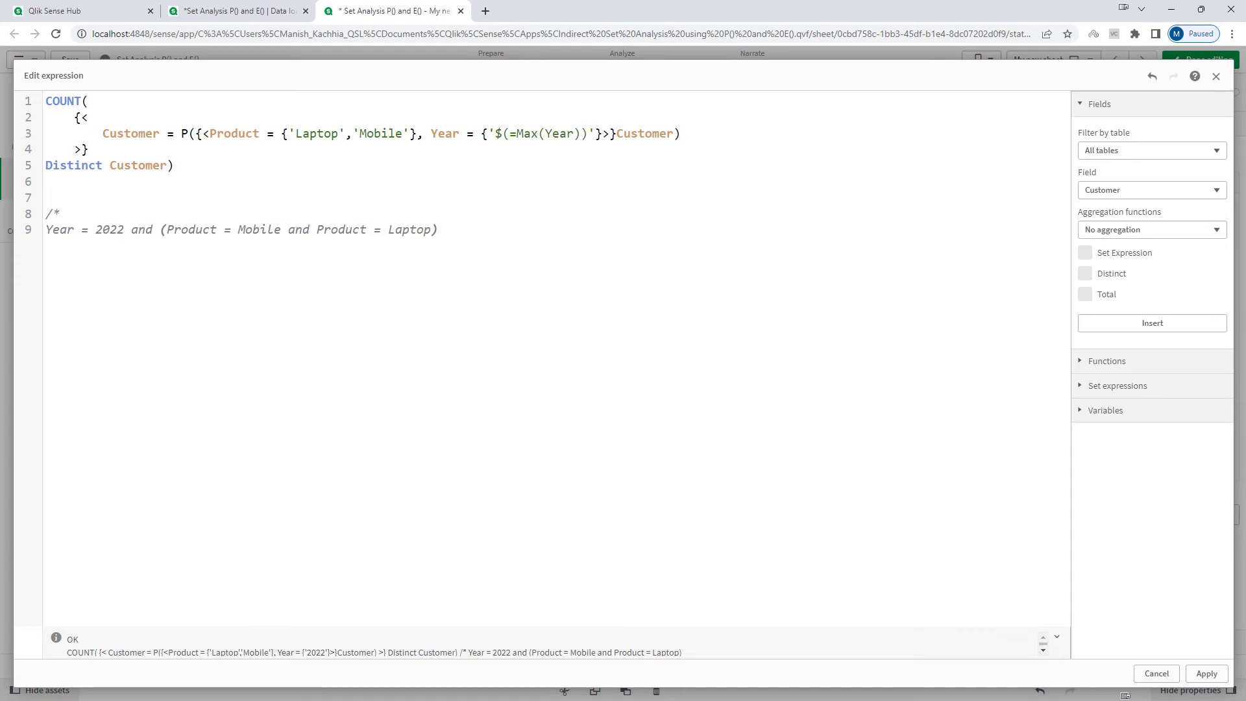
left_click(1205, 673)
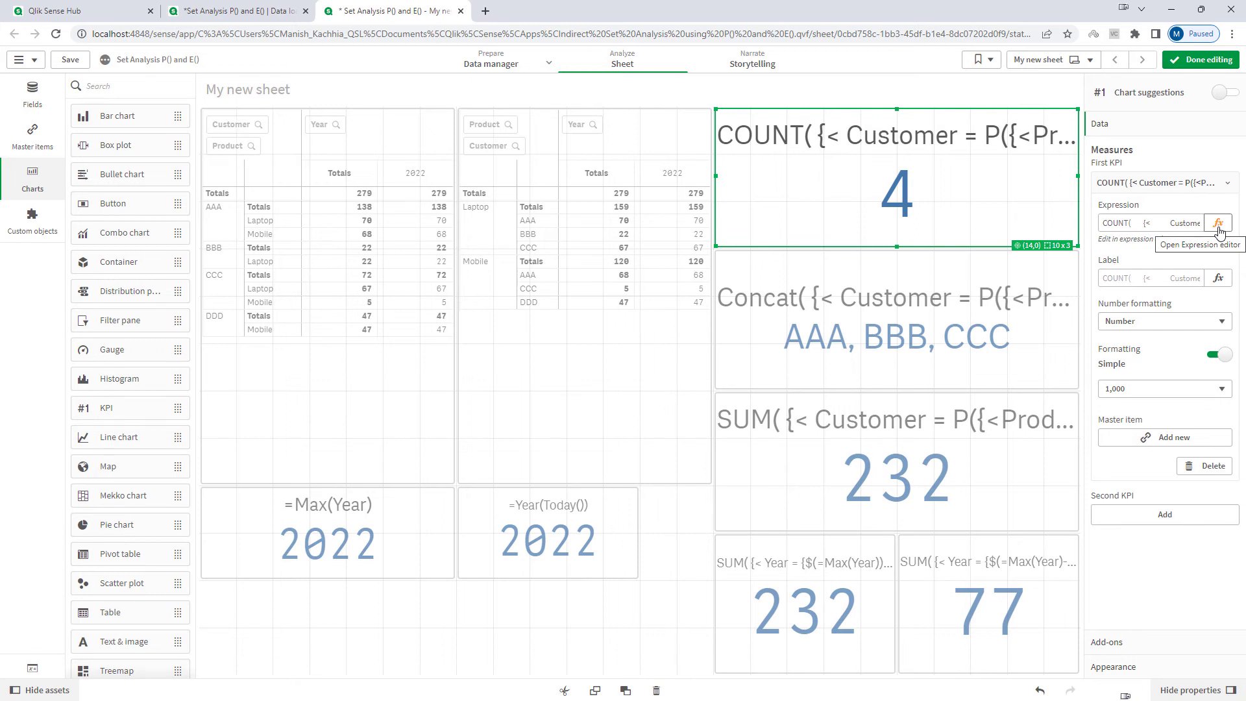
Remove 'Mobile' from the COUNT expression's P() set, keeping only Laptop, and tidy the set onto one line
left_click(1219, 223)
left_click_drag(348, 133, 409, 132)
key("BackSpace")
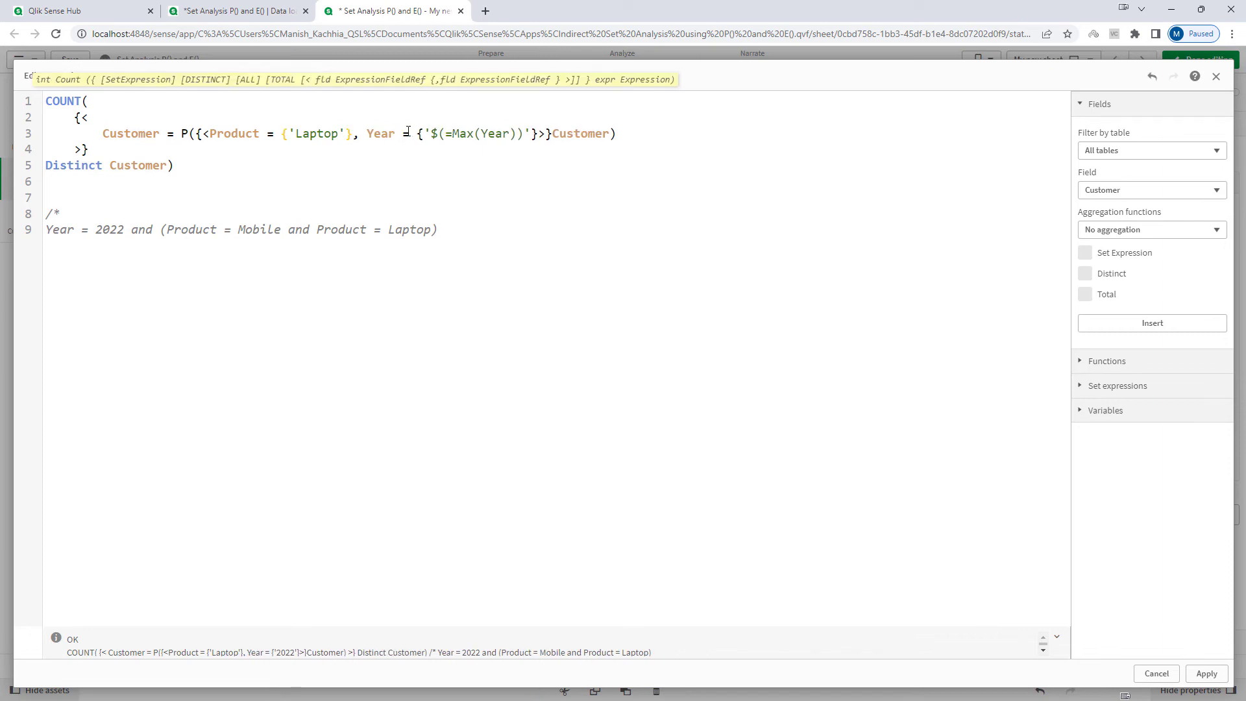
key("Home")
key("Home")
key("BackSpace")
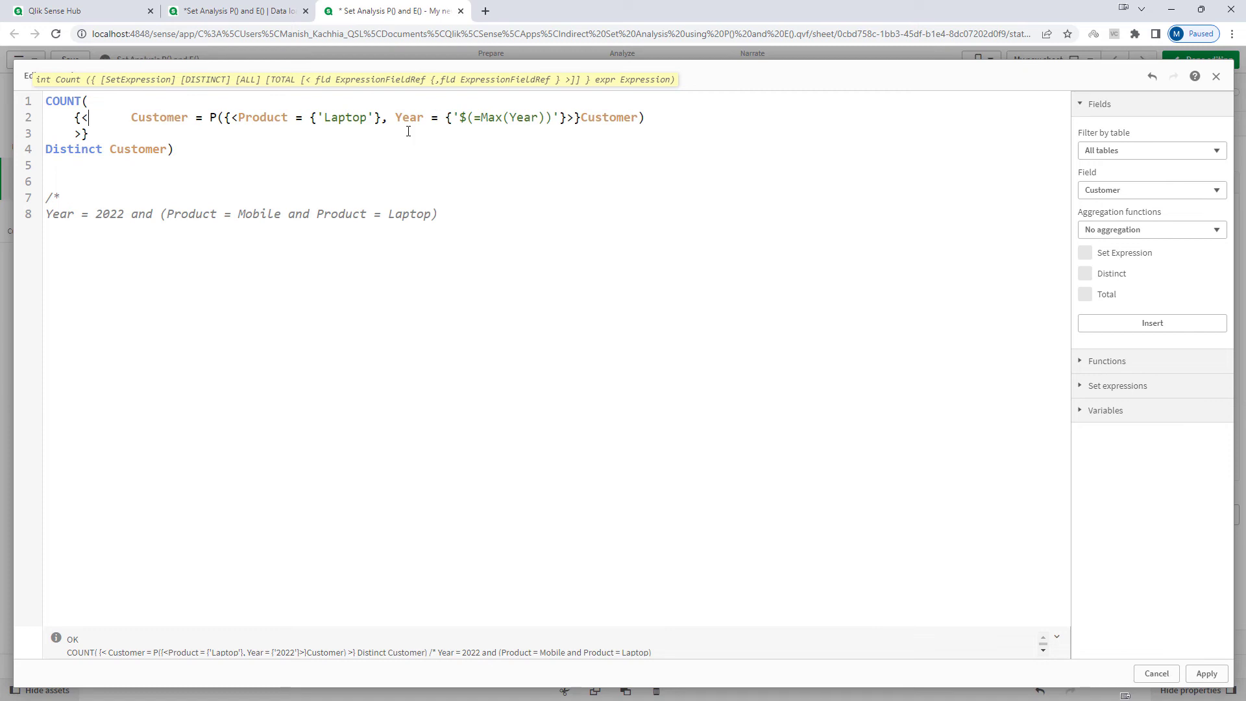
key("Delete")
key("Delete")
key("Delete")
key("Delete")
key("Delete")
key("End")
key("Delete")
key("Delete")
key("Delete")
key("Delete")
key("Delete")
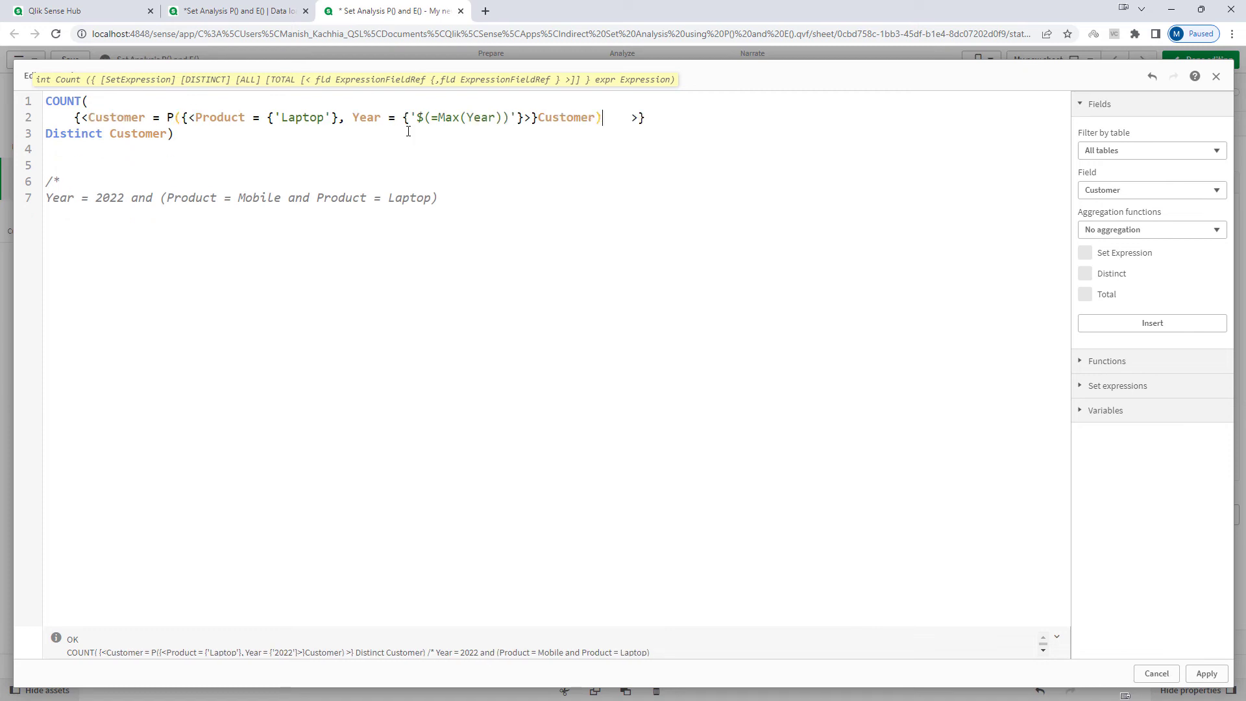
key("Delete")
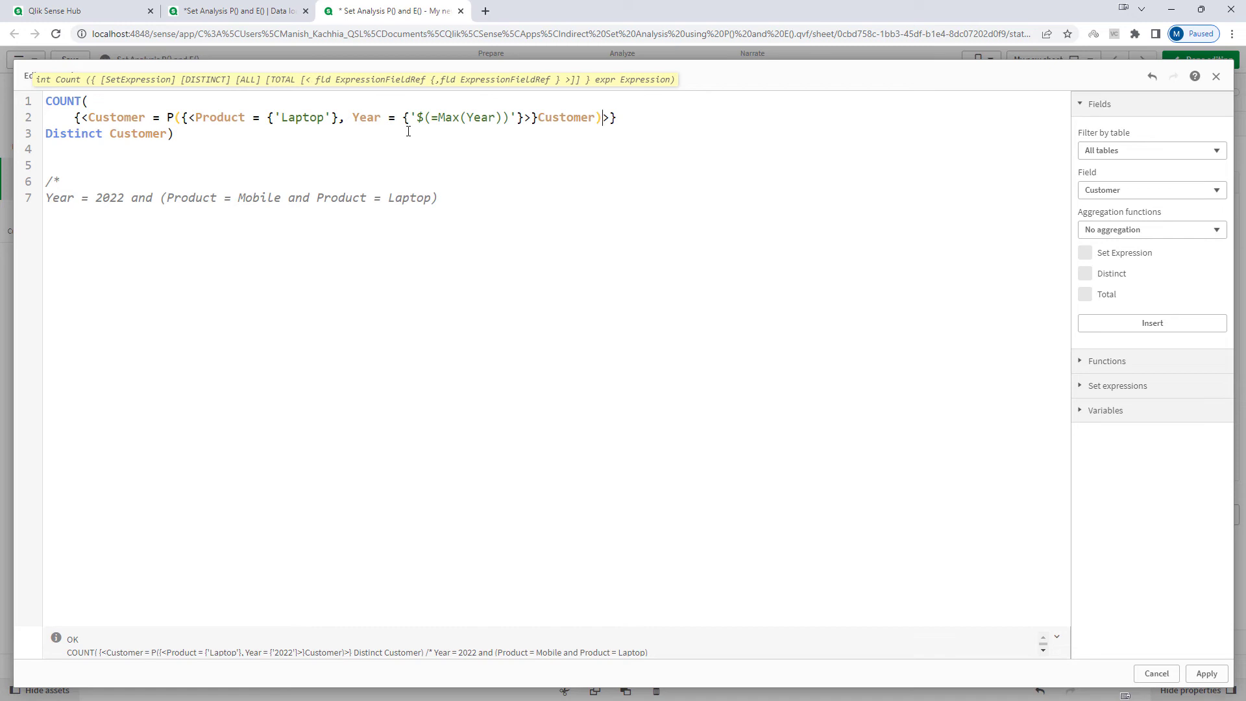
Add Customer = P(Customer) and Customer = E(Customer) lines to the comment
key("Down")
key("Return")
type("Cus")
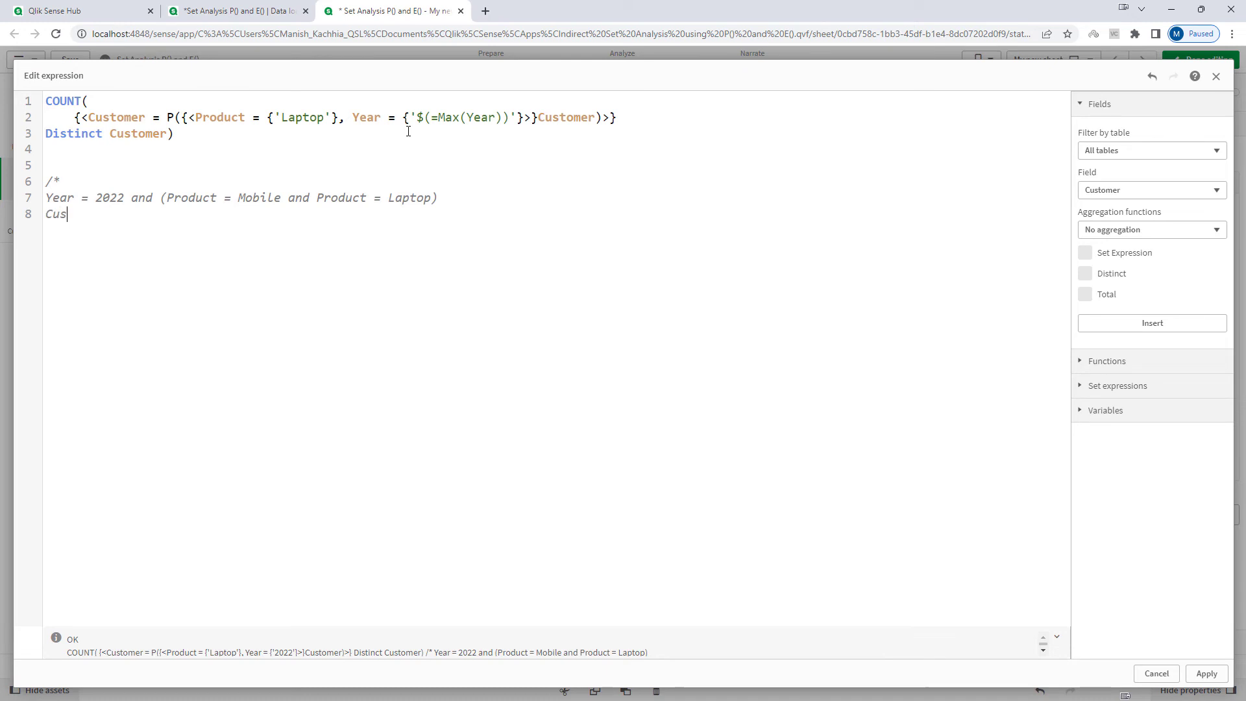
type("tomer = P()Cust")
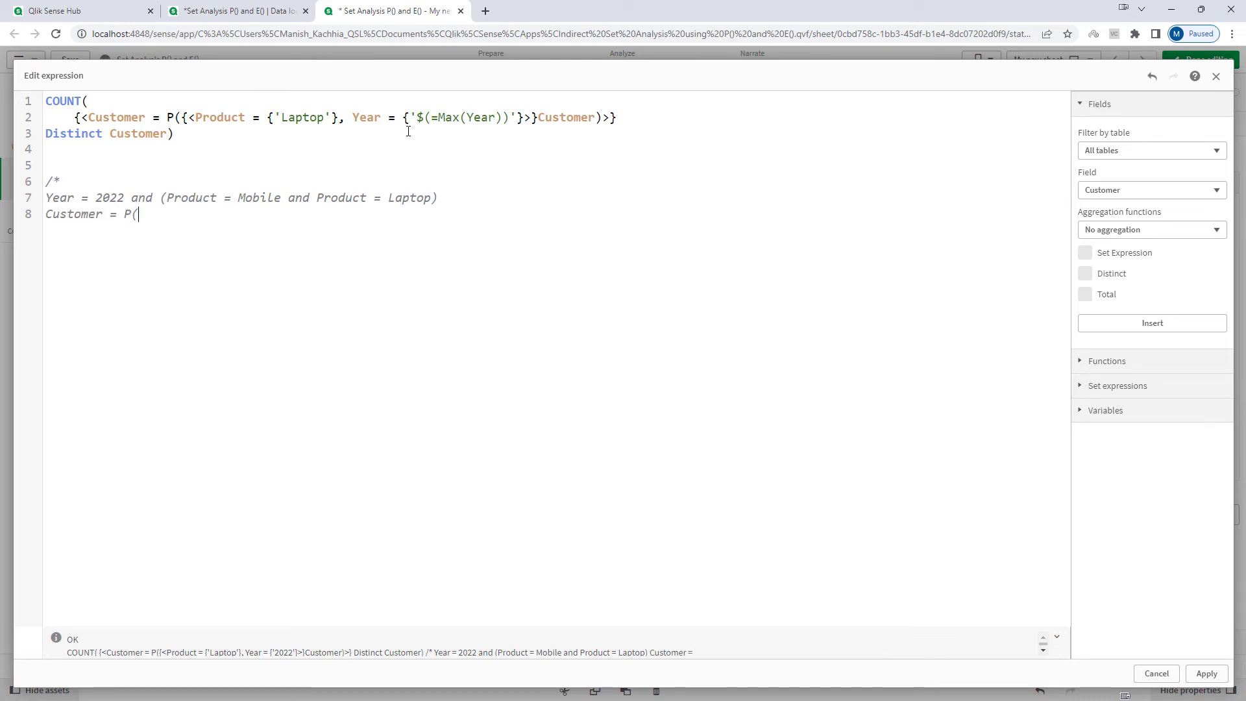
key("BackSpace")
key("BackSpace")
key("BackSpace")
key("BackSpace")
key("BackSpace")
type("Customer) ")
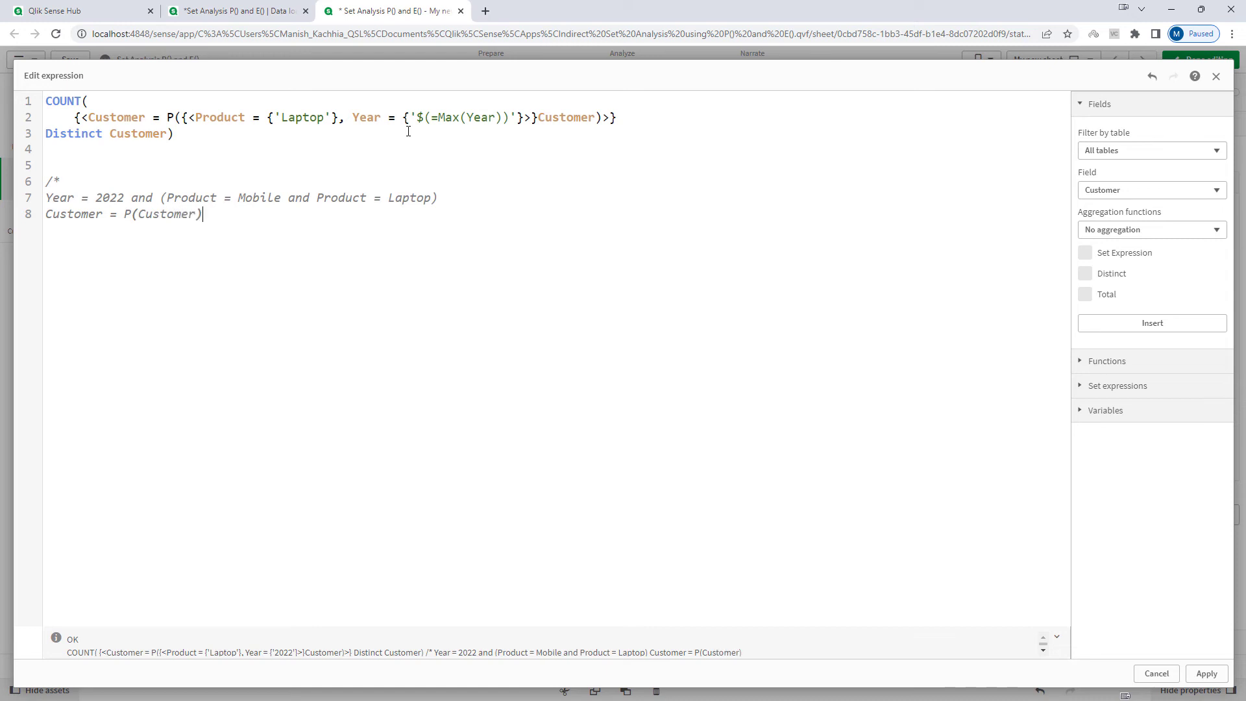
type("Customer = E(Cus")
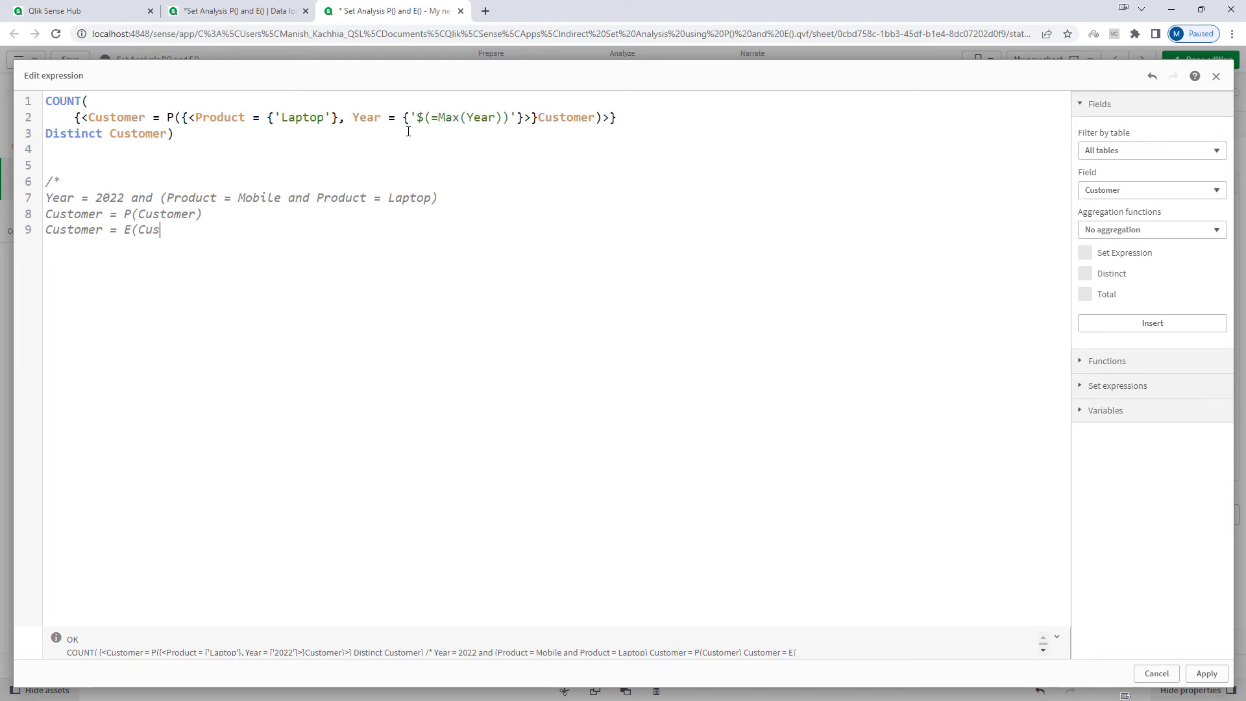
type("tomer)")
Change the comment notes to Customer = P({<>}) and Customer = E({<>})
key("Up")
key("Left")
key("Left")
key("Left")
key("Left")
key("Left")
key("Left")
key("Left")
key("Left")
key("Left")
type("{<>")
key("Down")
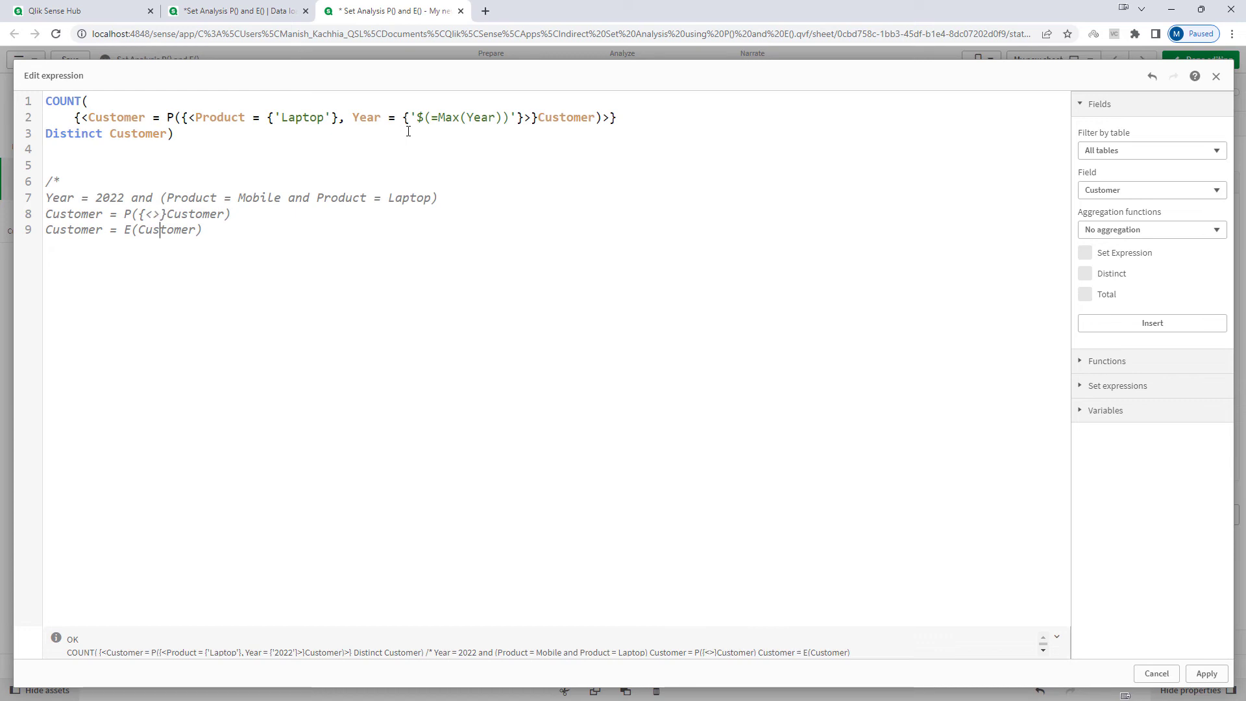
key("Left")
key("Left")
type("{}")
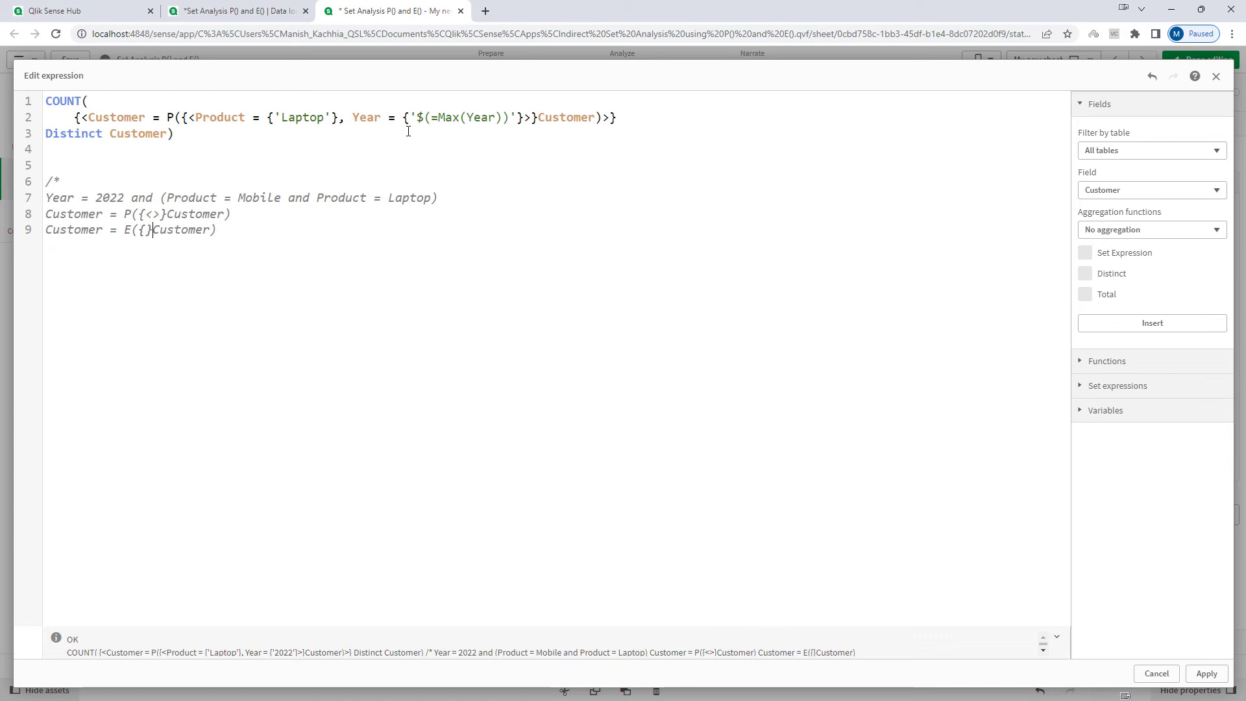
type("<>")
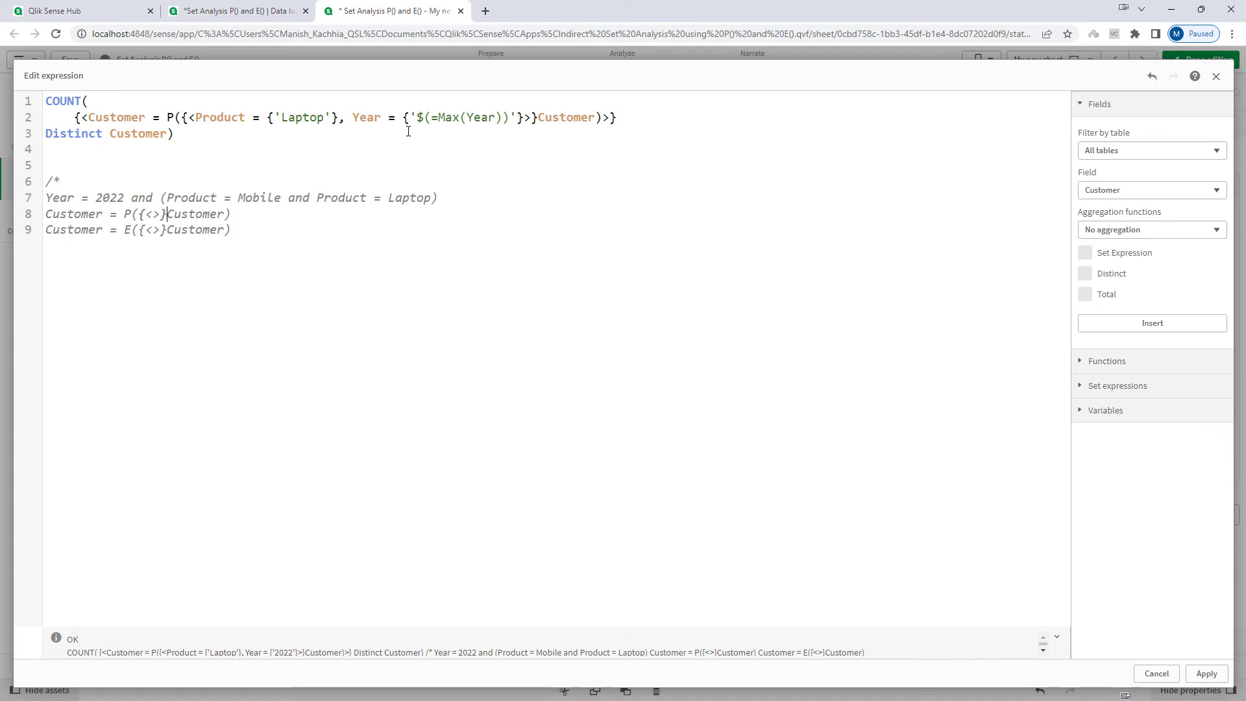
key("Right")
key("Up")
key("shift+End")
key("shift+Left")
key("BackSpace")
key("Down")
key("shift+End")
key("shift+Left")
key("BackSpace")
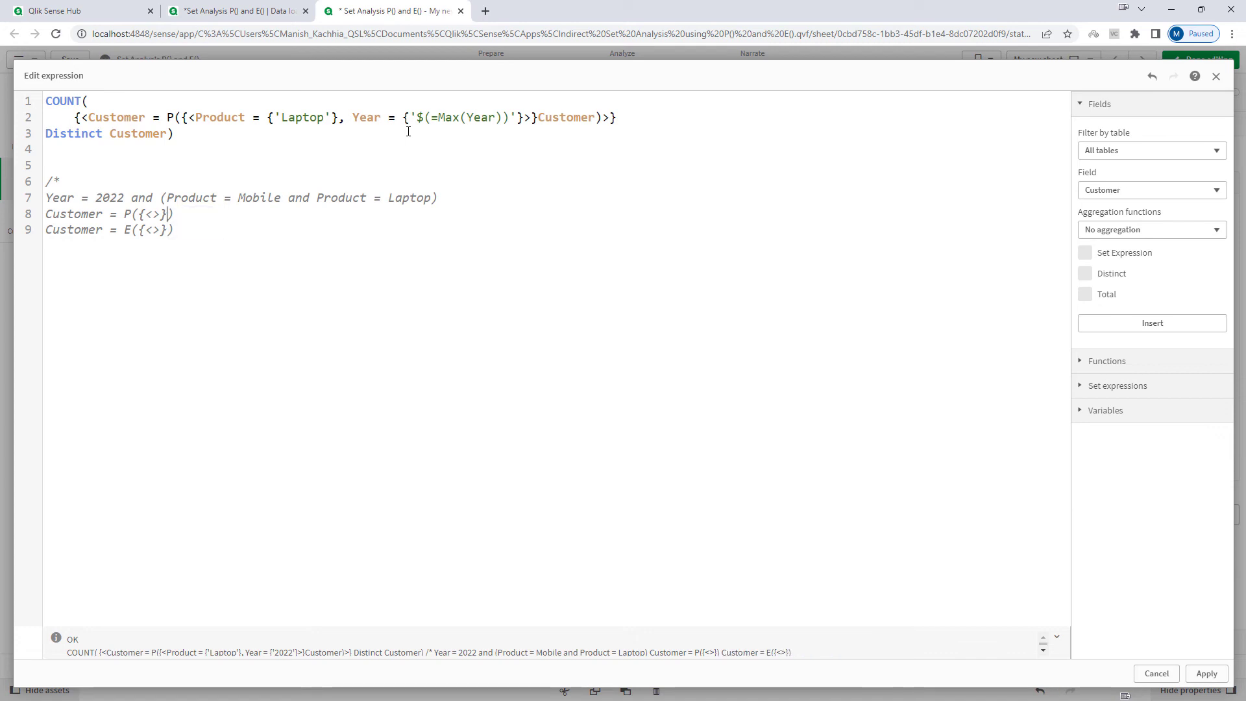
Delete the trailing Customer field from the P() set
key("Left")
key("Left")
key("Left")
key("Down")
key("Up")
key("Up")
key("End")
key("Left")
key("Left")
key("BackSpace")
key("BackSpace")
key("BackSpace")
key("BackSpace")
key("BackSpace")
key("BackSpace")
key("BackSpace")
key("BackSpace")
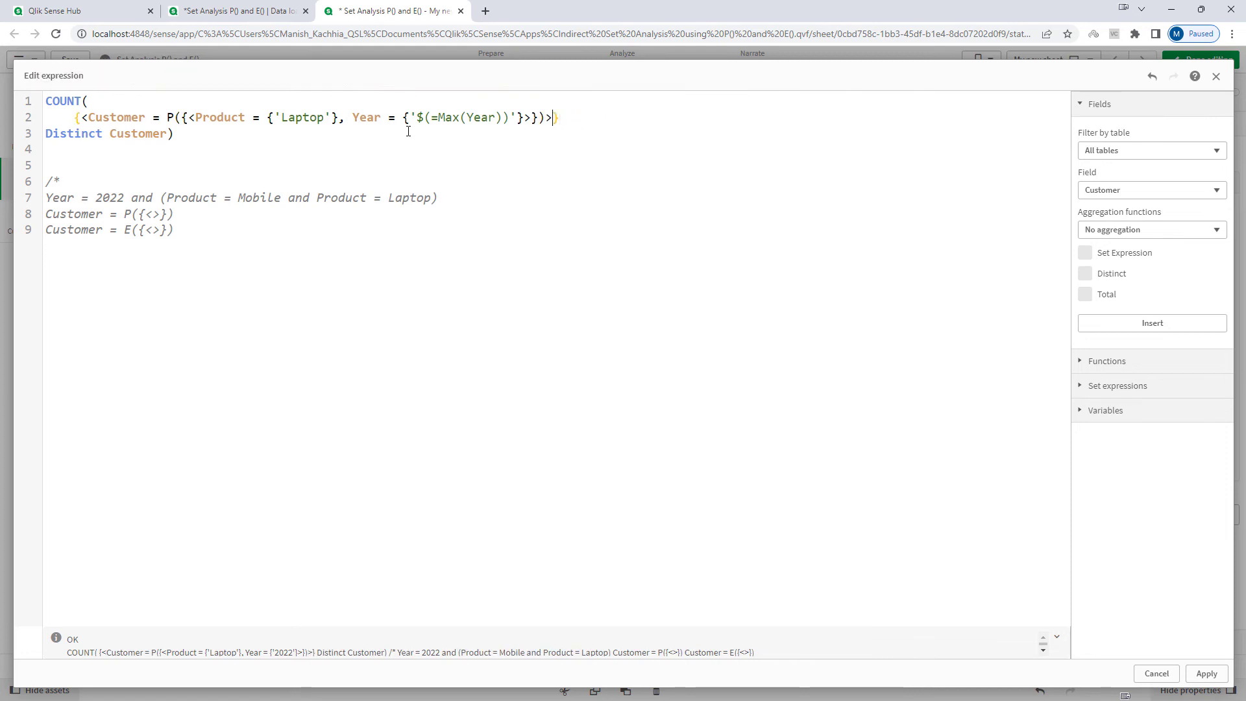
Split the set braces onto separate lines and indent the Laptop set modifier
key("Left")
key("Return")
key("Up")
key("Right")
key("Return")
key("Tab")
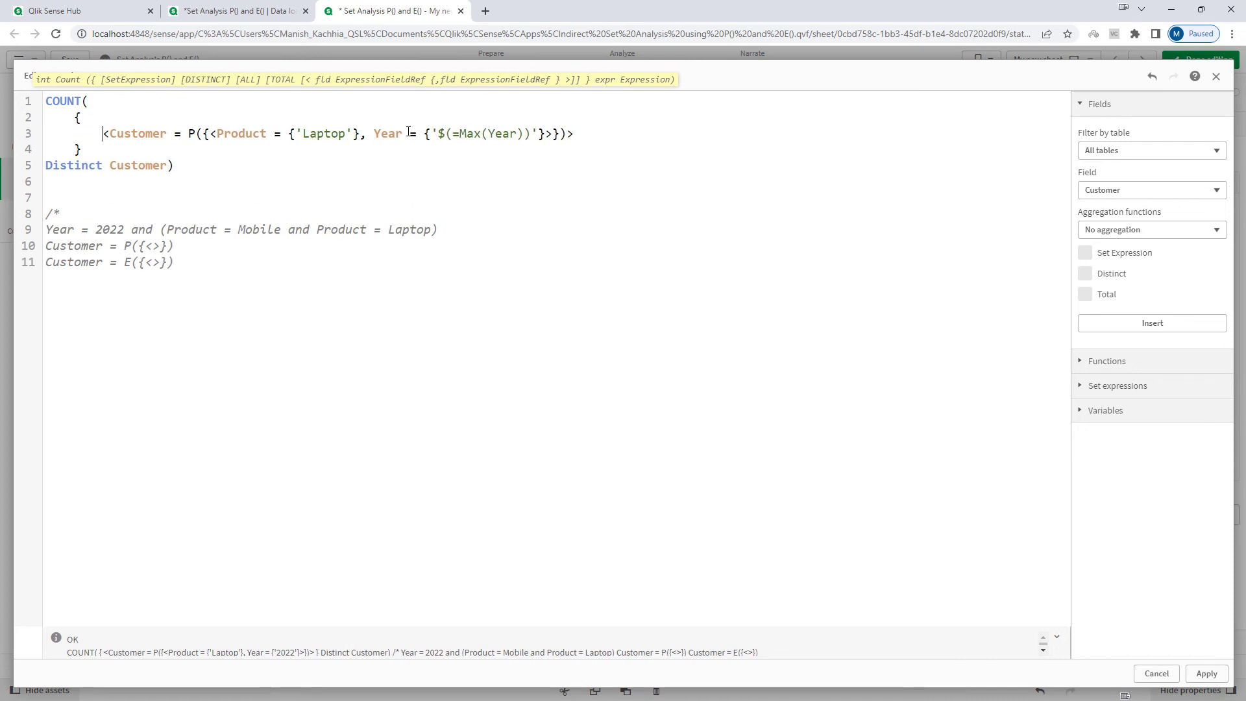
Duplicate the Laptop set below it and change the copy's product to 'Mobile'
key("shift+End")
key("ctrl+c")
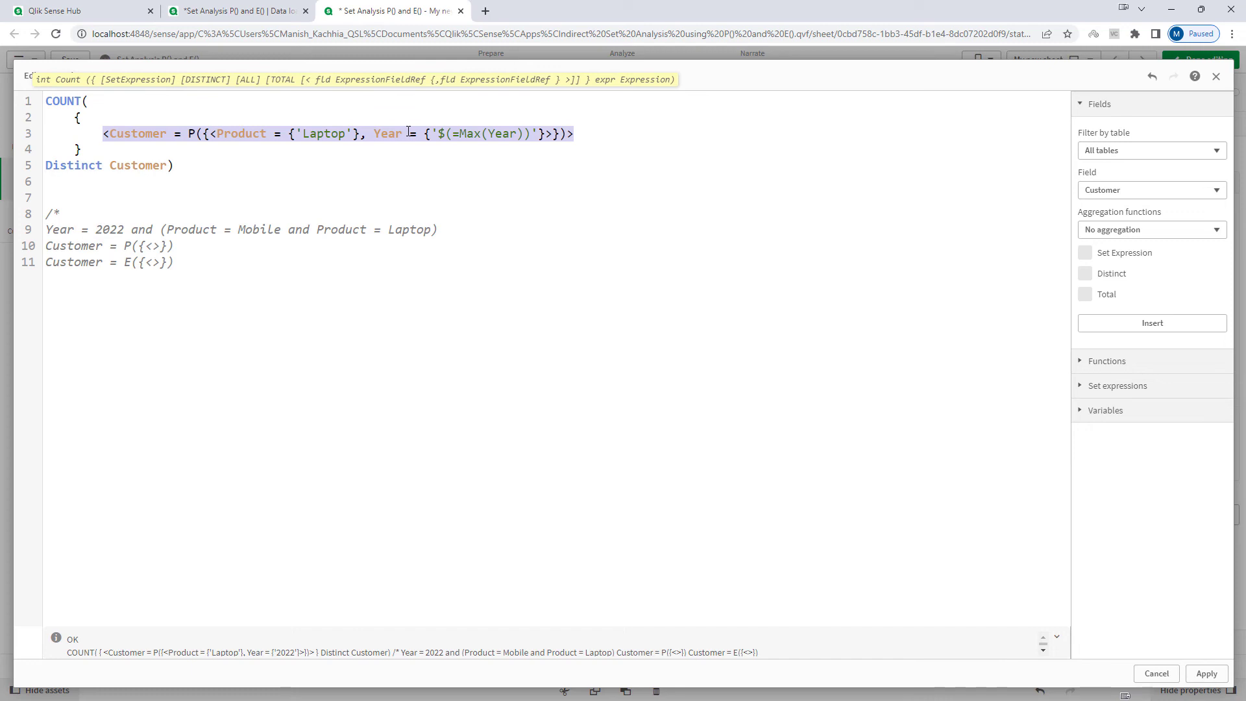
key("Right")
key("Return")
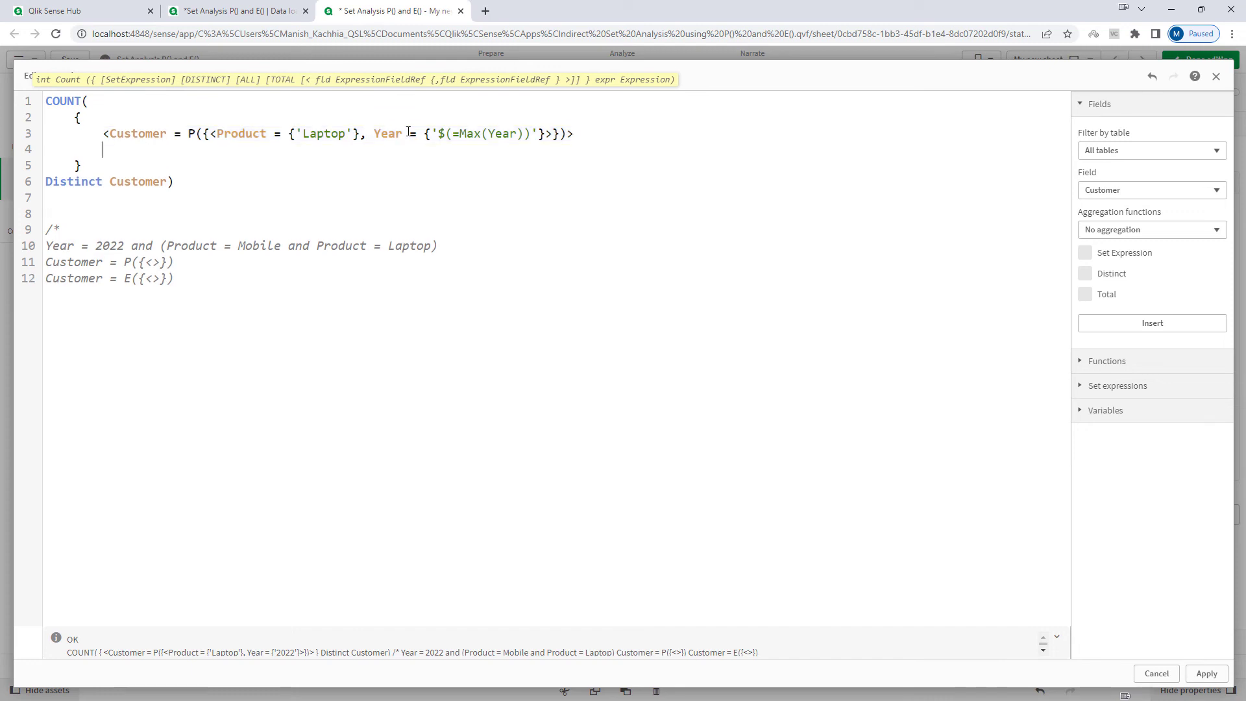
key("Return")
key("ctrl+v")
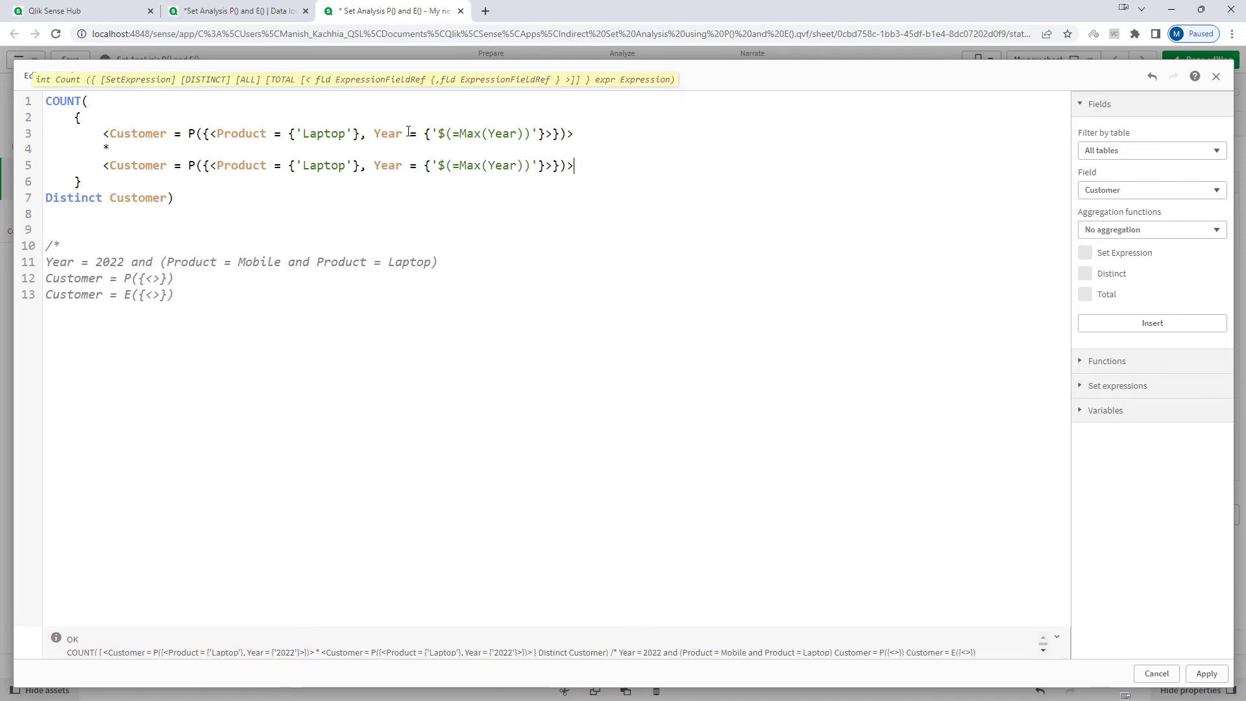
key("Left")
key("Left")
key("Left")
key("Left")
key("Left")
key("Left")
key("Left")
key("Left")
key("Left")
key("Left")
key("Left")
key("Left")
key("Left")
key("Left")
key("Left")
key("Left")
key("Left")
key("shift+Left")
key("shift+Left")
key("shift+Left")
key("shift+Left")
key("shift+Left")
key("shift+Left")
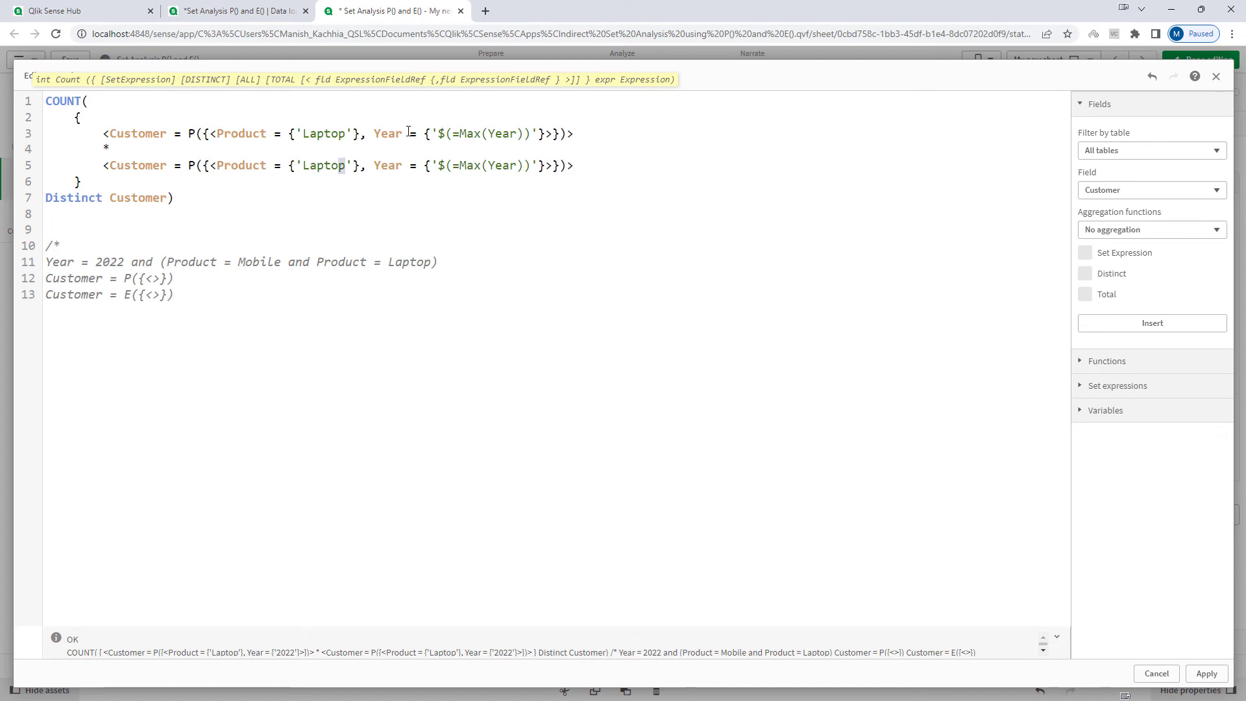
type("Mobile")
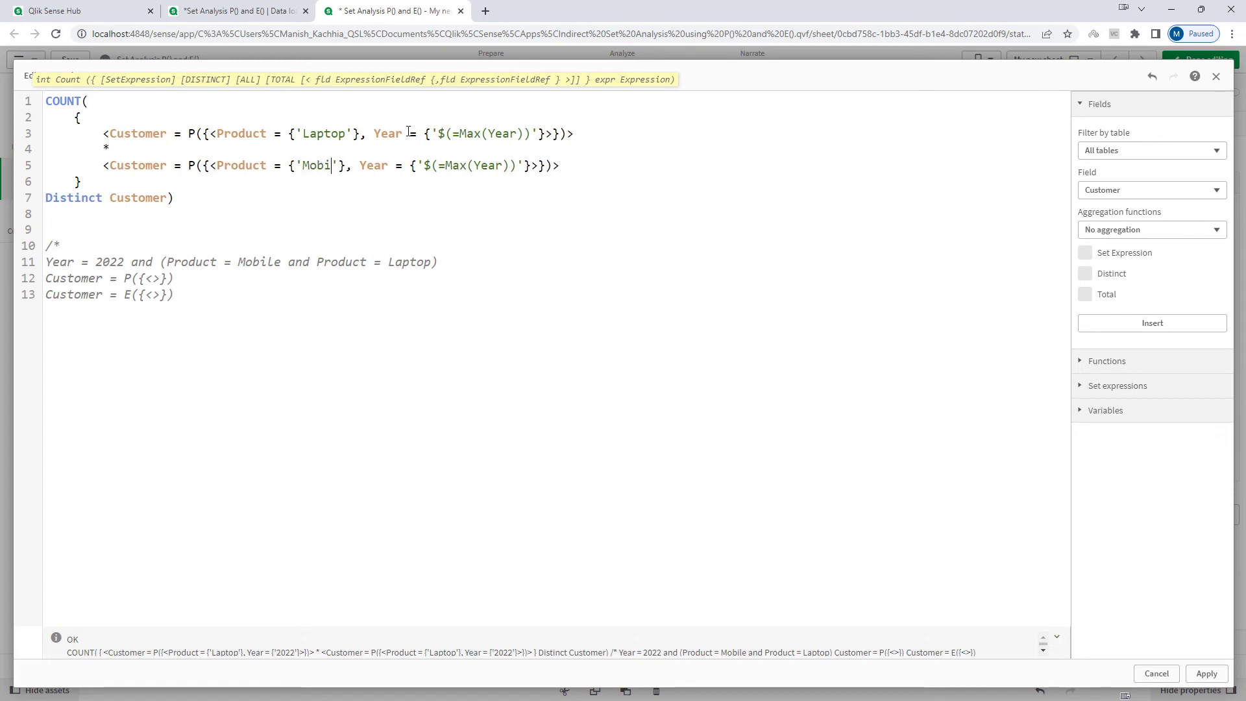
Point out the Customer, Laptop, Mobile and Max parts of both sets and apply; COUNT shows 2
left_click_drag(360, 167, 224, 167)
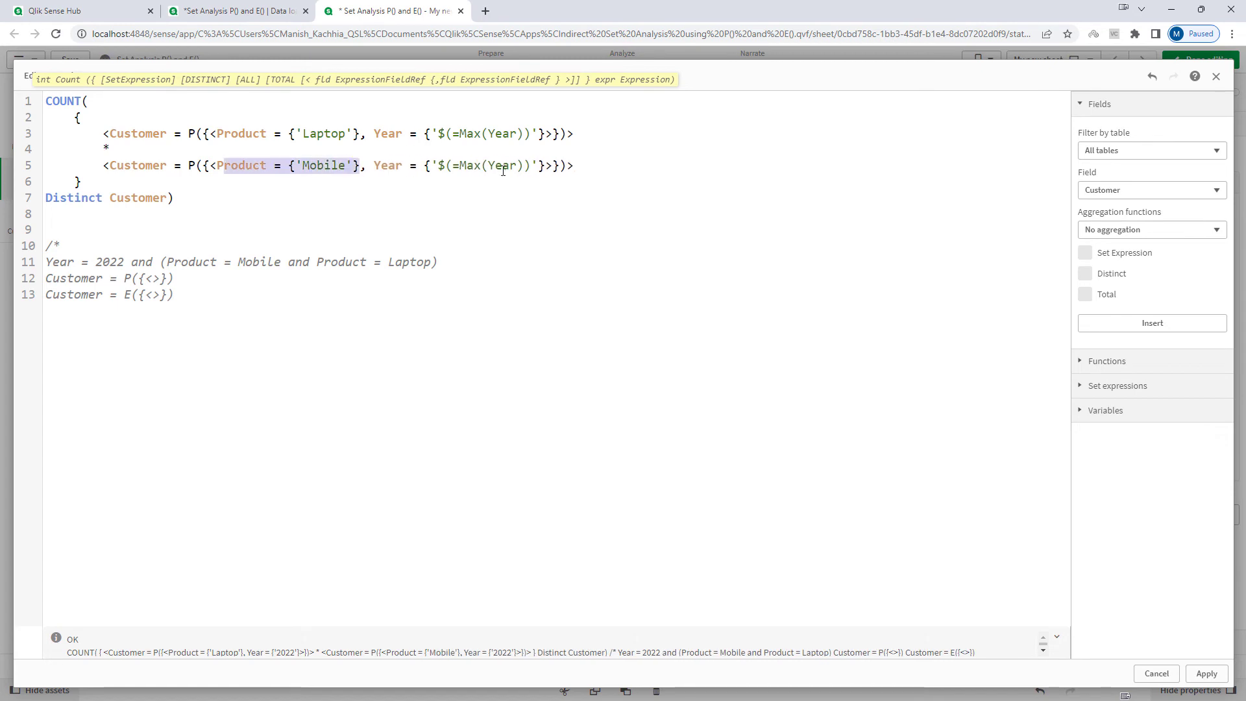
double_click(131, 135)
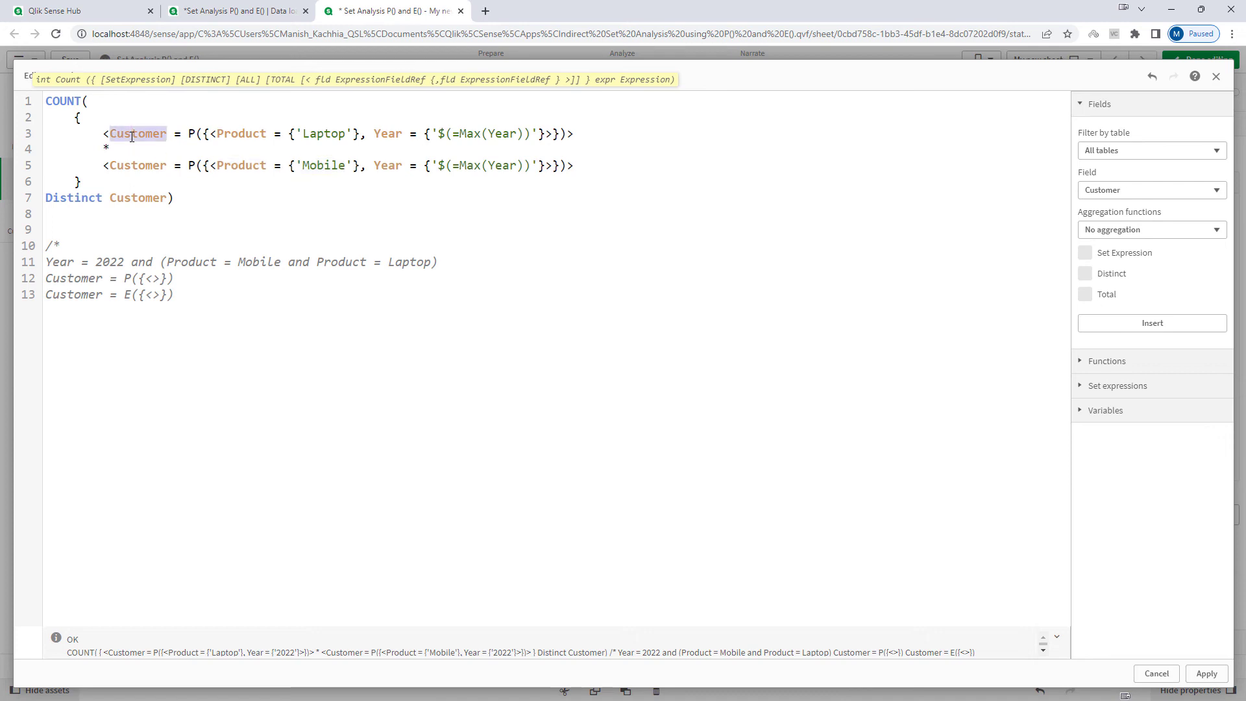
double_click(316, 133)
double_click(471, 134)
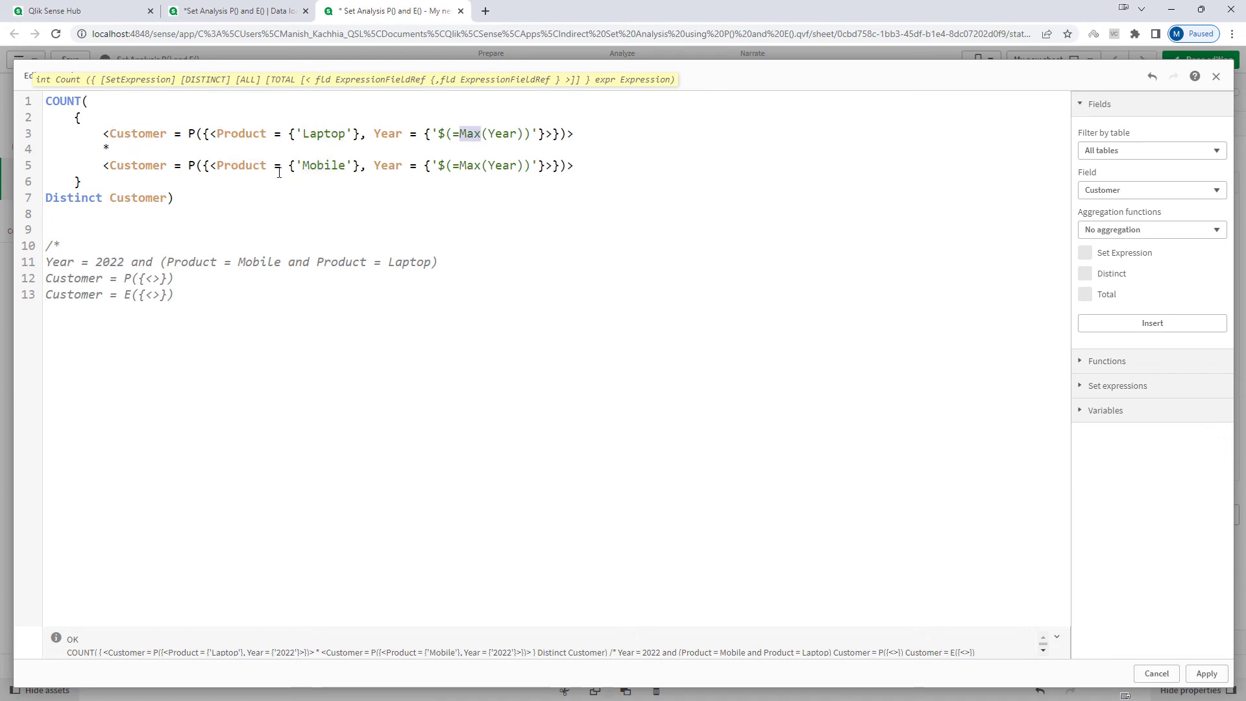
left_click(323, 164)
double_click(472, 166)
left_click_drag(104, 133, 602, 172)
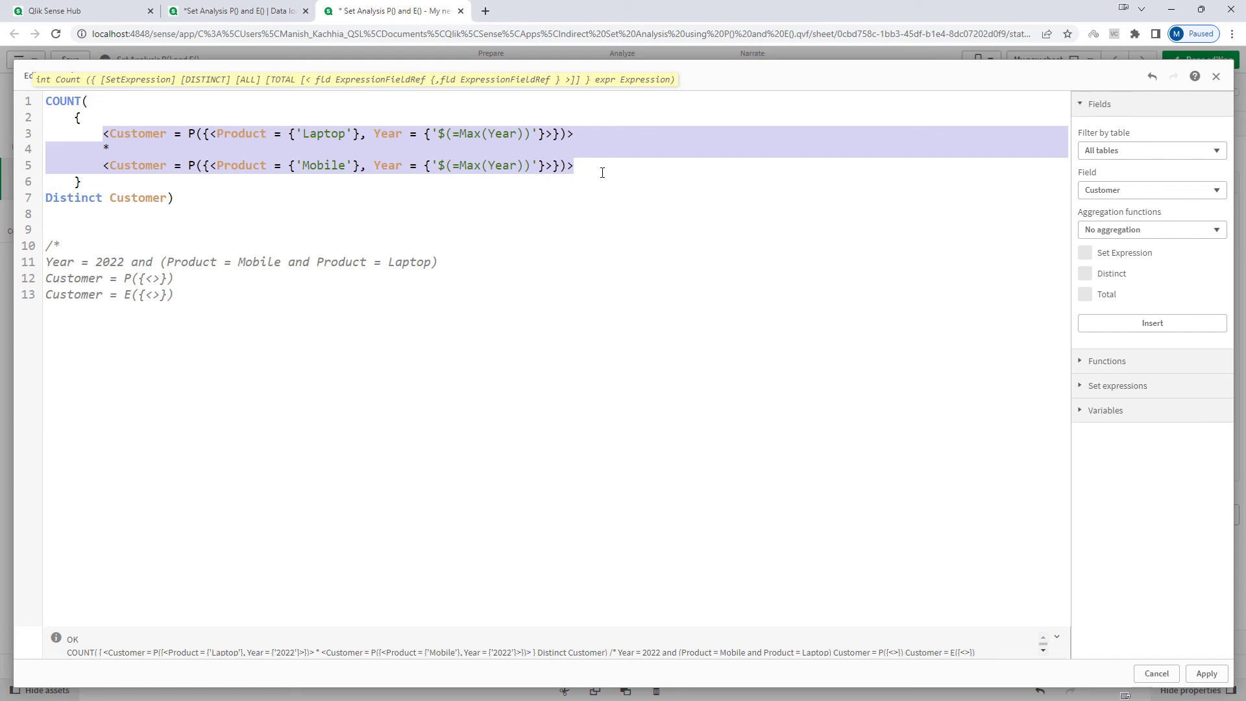
left_click(935, 493)
left_click(1204, 673)
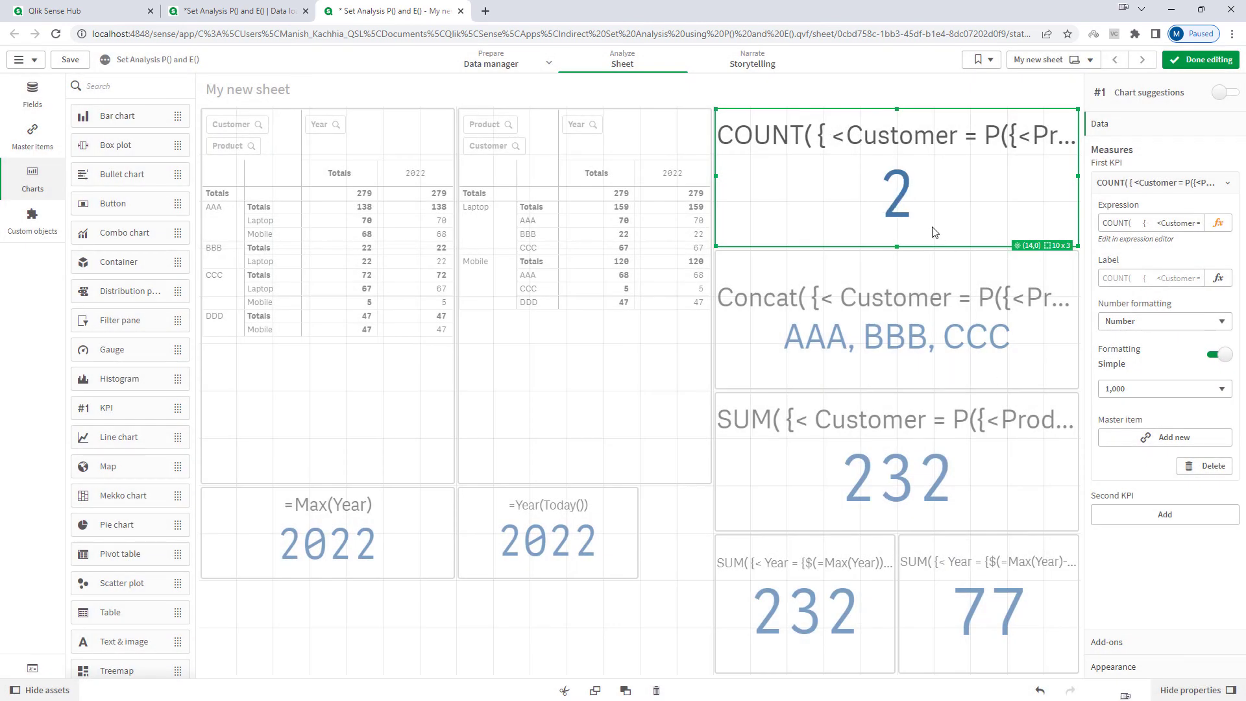
Copy the Laptop-and-Mobile P() intersection set from the COUNT expression
left_click(1218, 223)
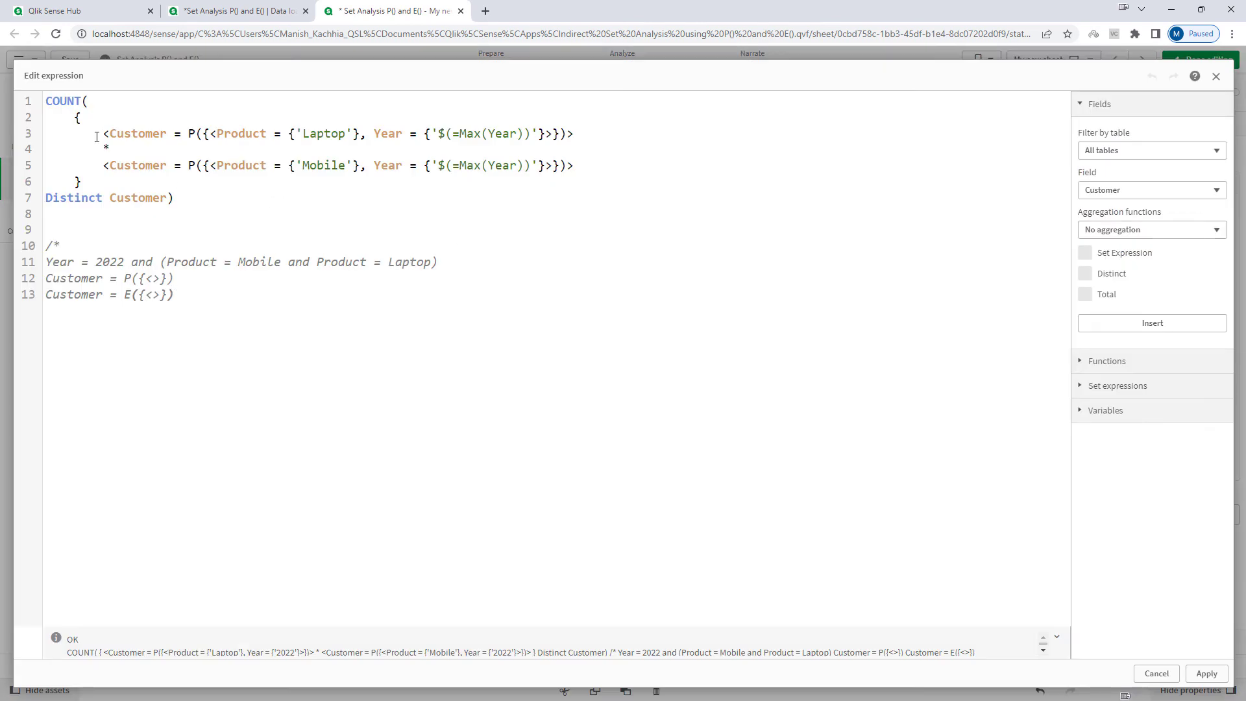
triple_click(98, 136)
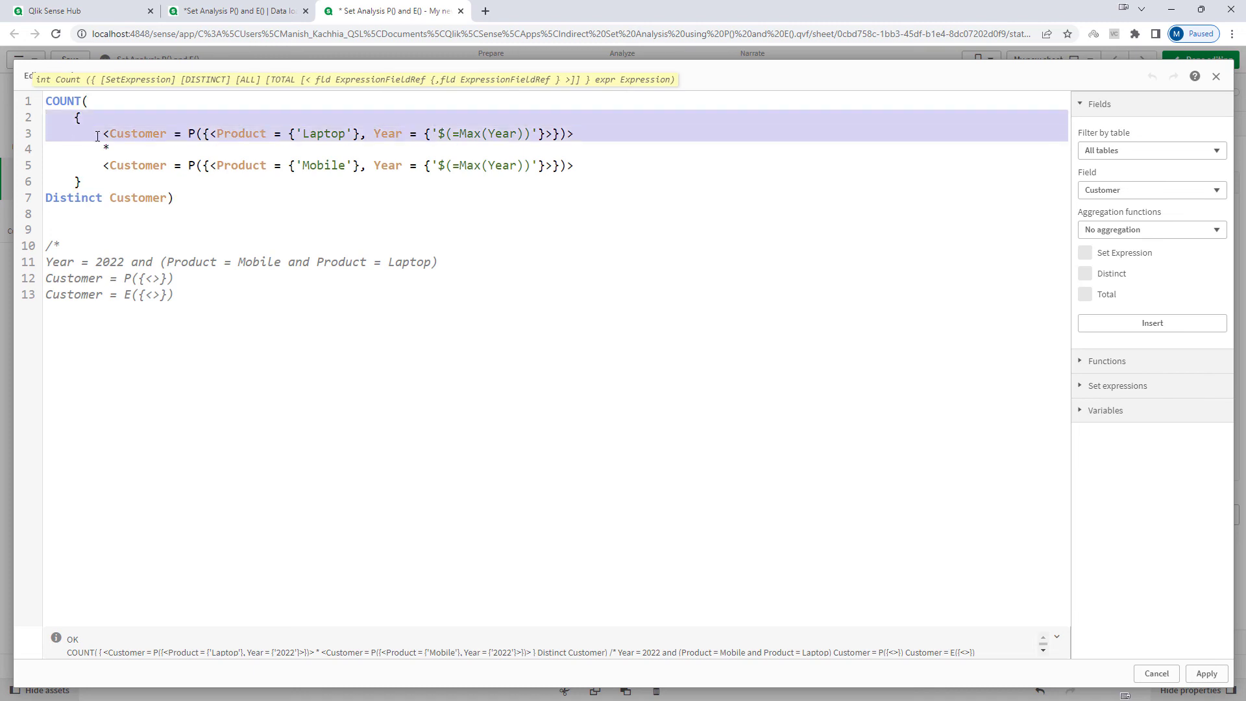
key("shift+Down")
key("shift+Down")
key("shift+Down")
key("ctrl+c")
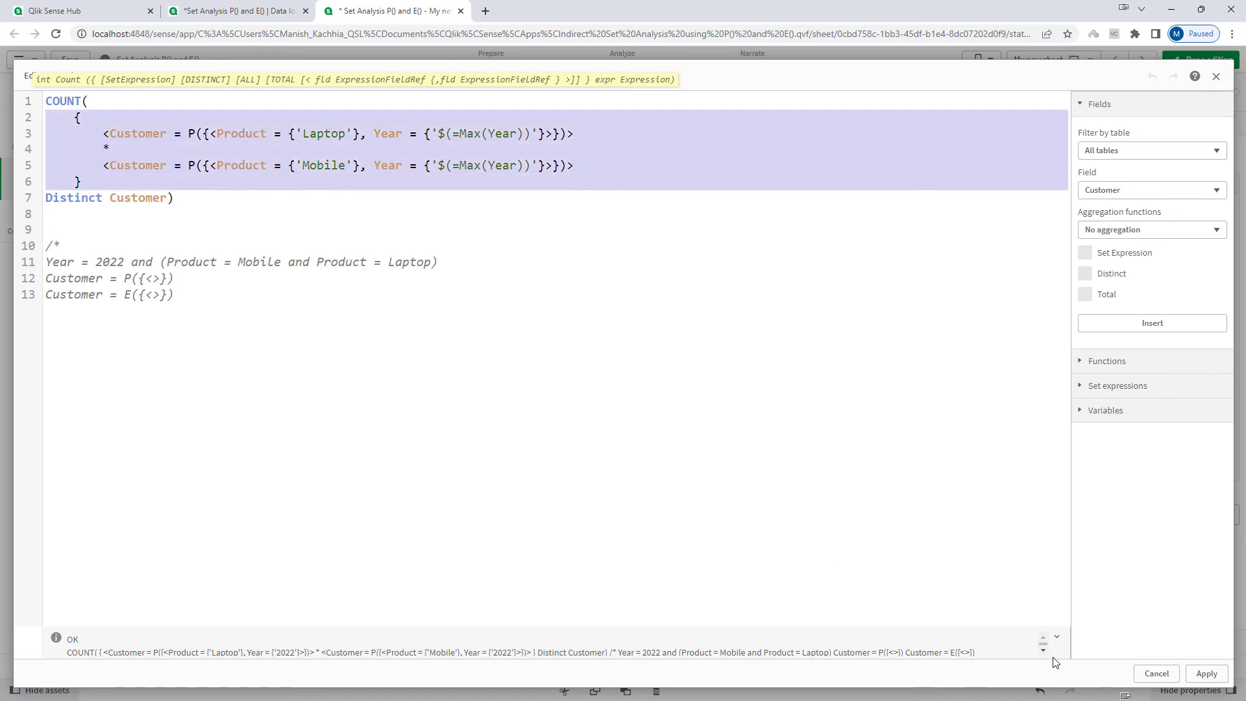
left_click(1197, 676)
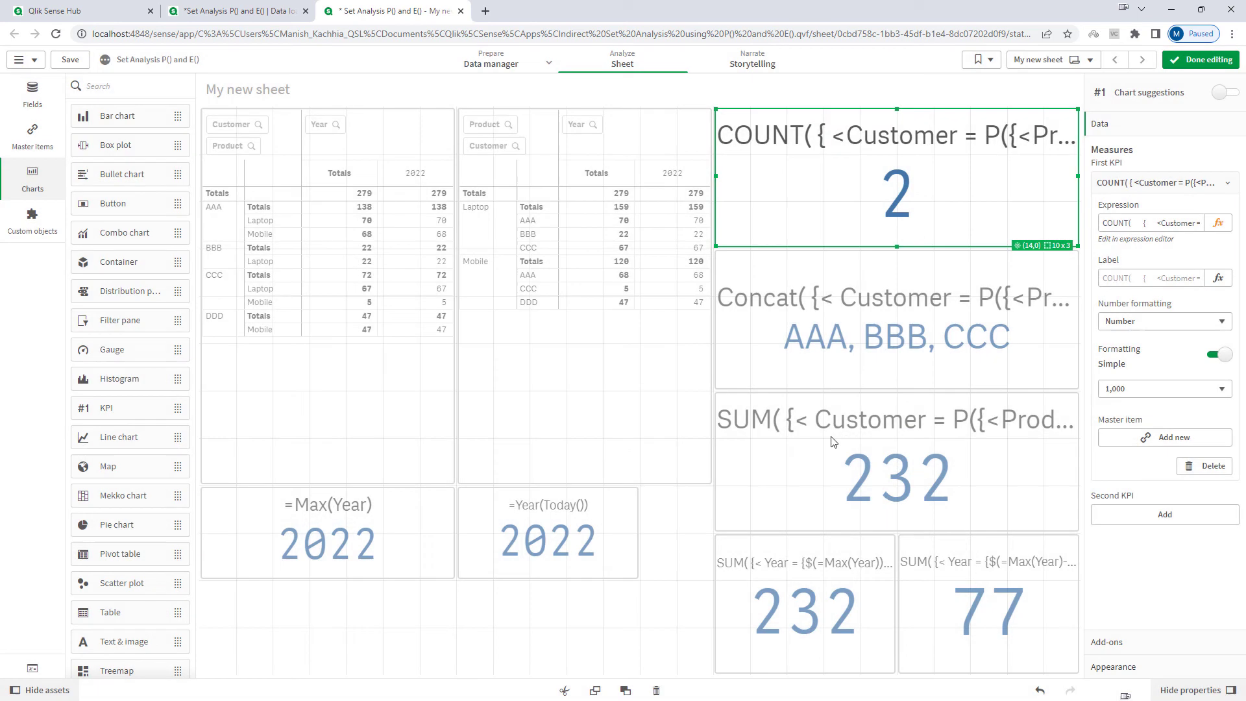
Paste the intersection set into the Concat KPI's expression so it lists AAA, CCC
left_click(837, 353)
left_click(1218, 223)
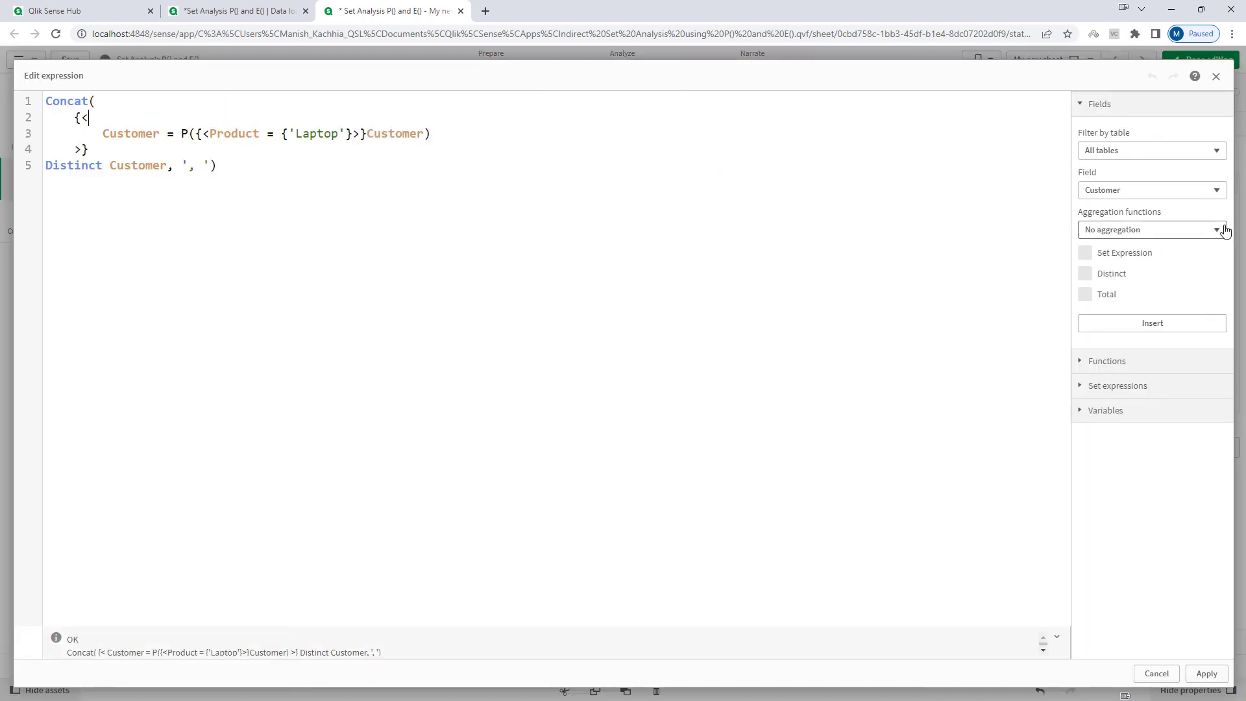
key("shift+Down")
key("shift+Down")
key("shift+Down")
key("ctrl+v")
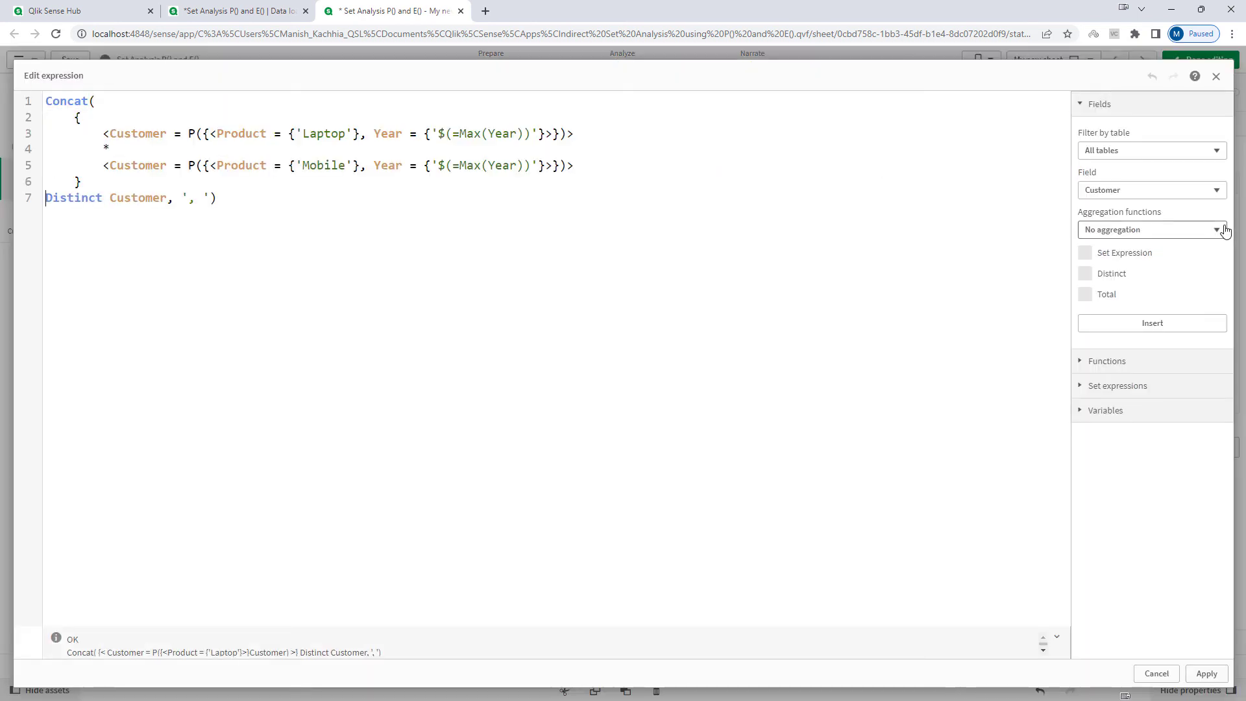
left_click(1197, 673)
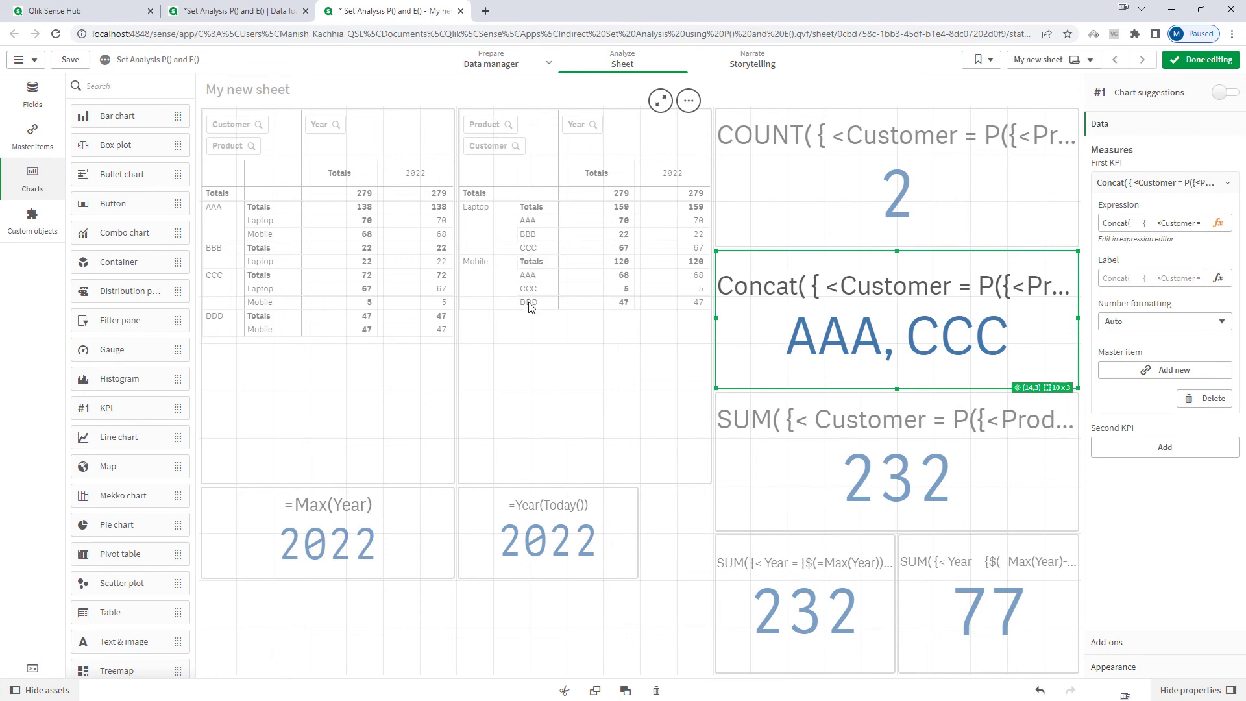
Replace the SUM KPI's set with the intersection set, giving 210
left_click(856, 460)
left_click(1218, 223)
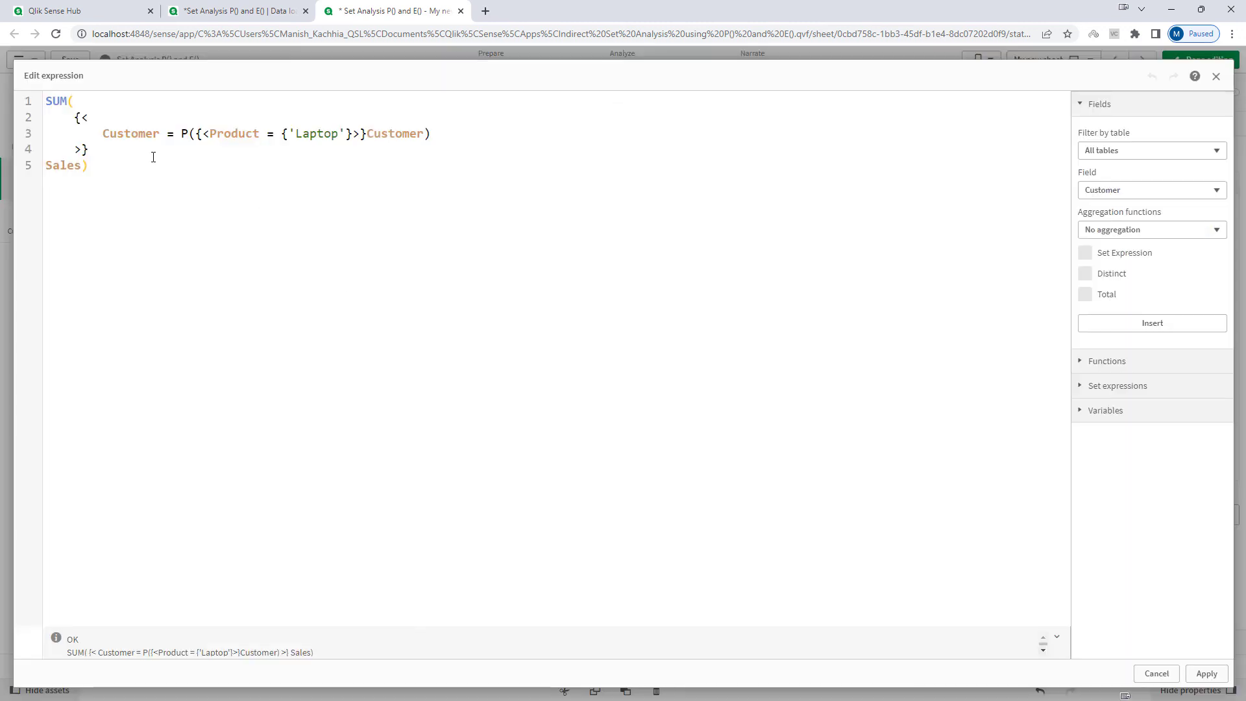
left_click(72, 120)
key("Up")
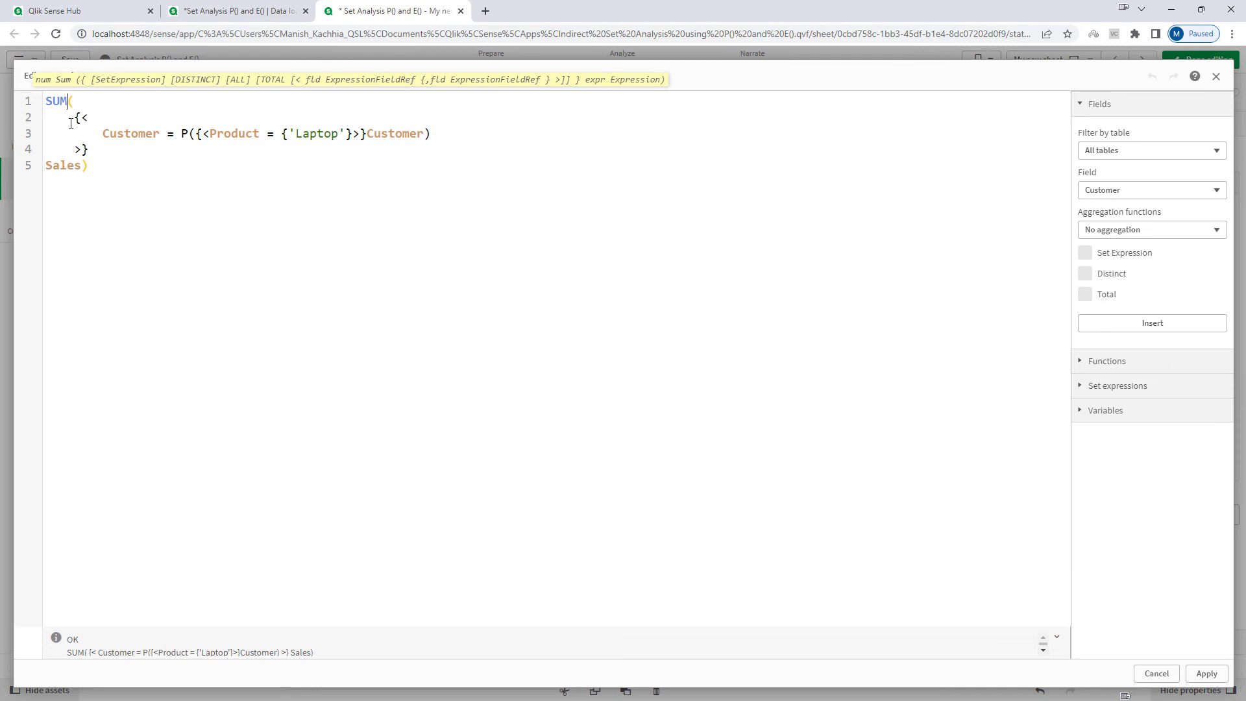
key("shift+Down")
key("shift+Down")
key("shift+Down")
key("ctrl+v")
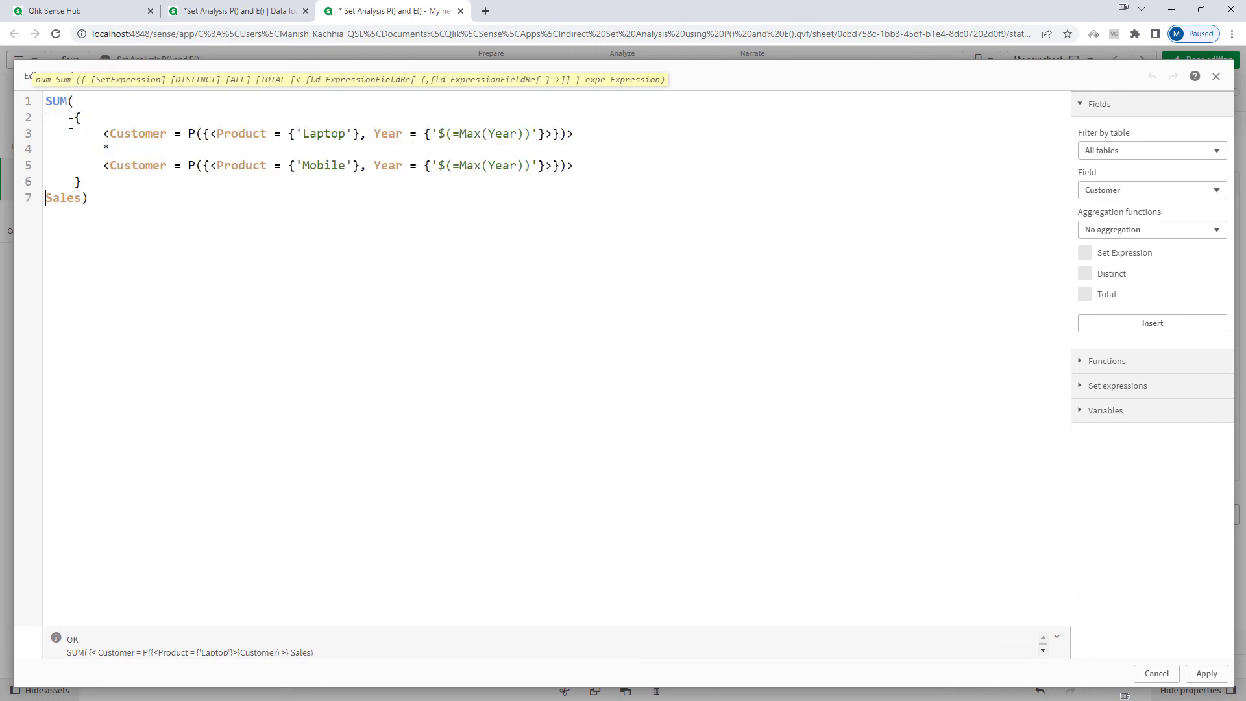
left_click(1204, 672)
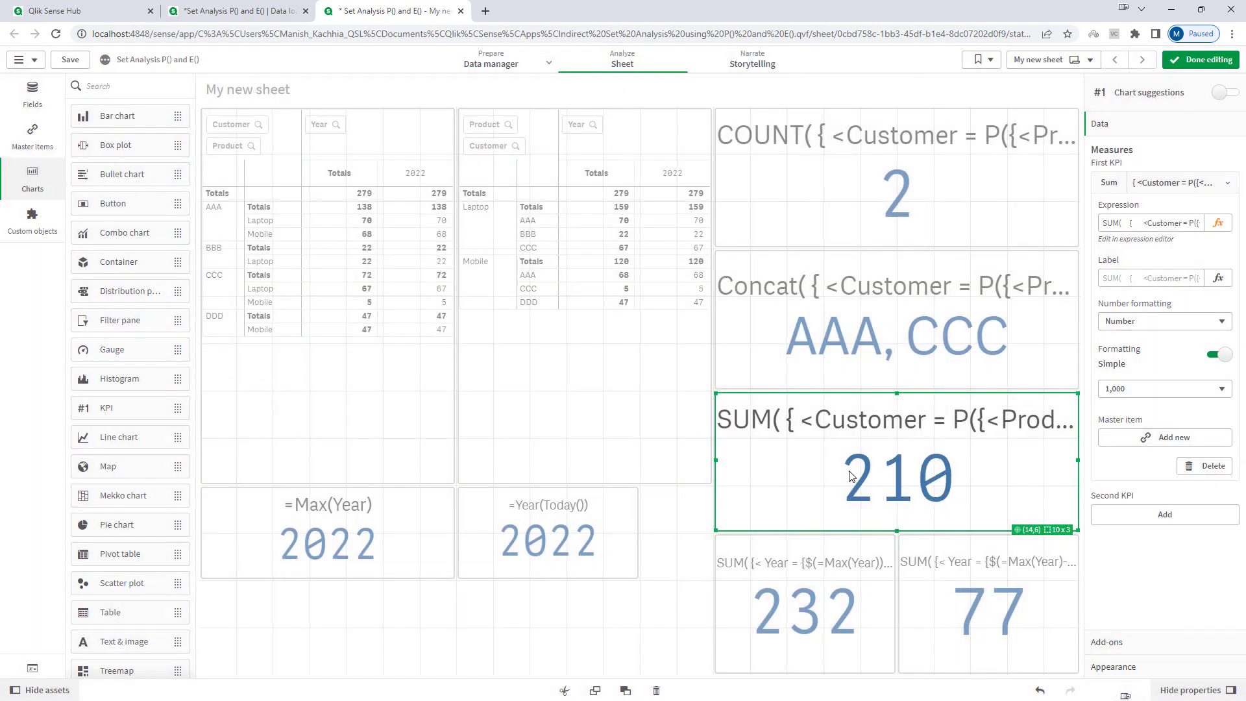
Leave edit mode, keep the Laptop and Mobile Product selection, and select customers AAA and CCC
left_click(1201, 59)
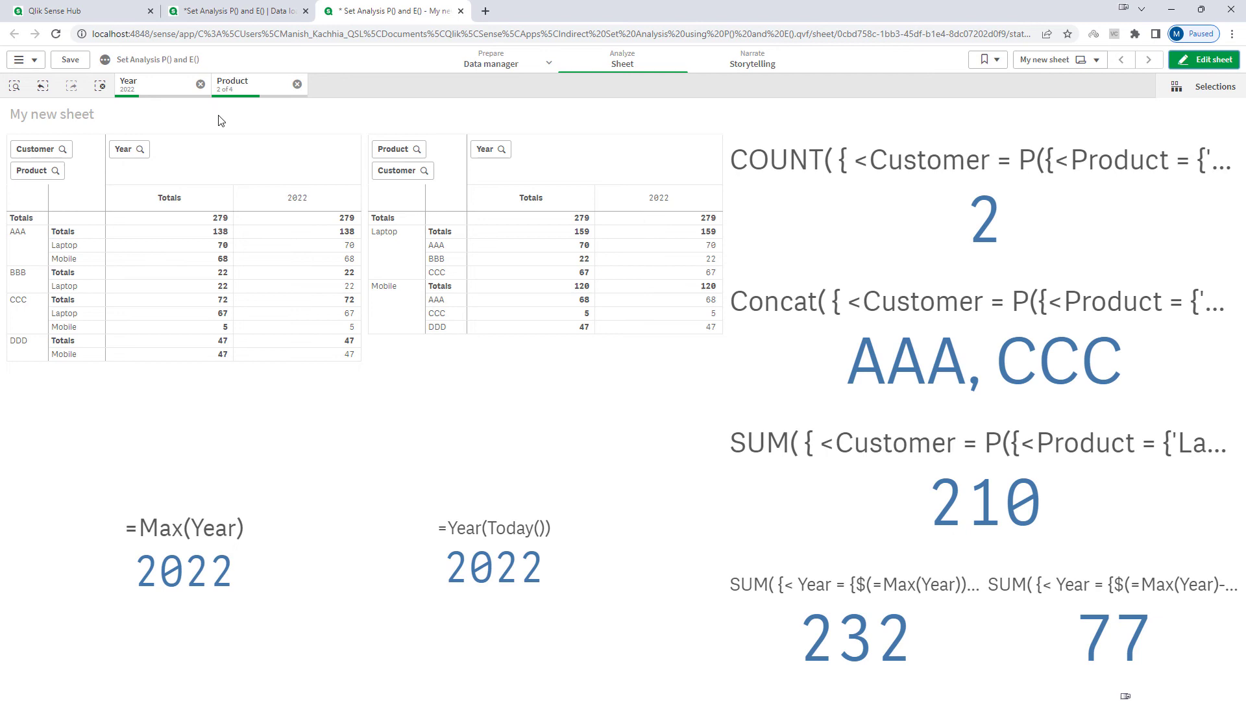
left_click(251, 88)
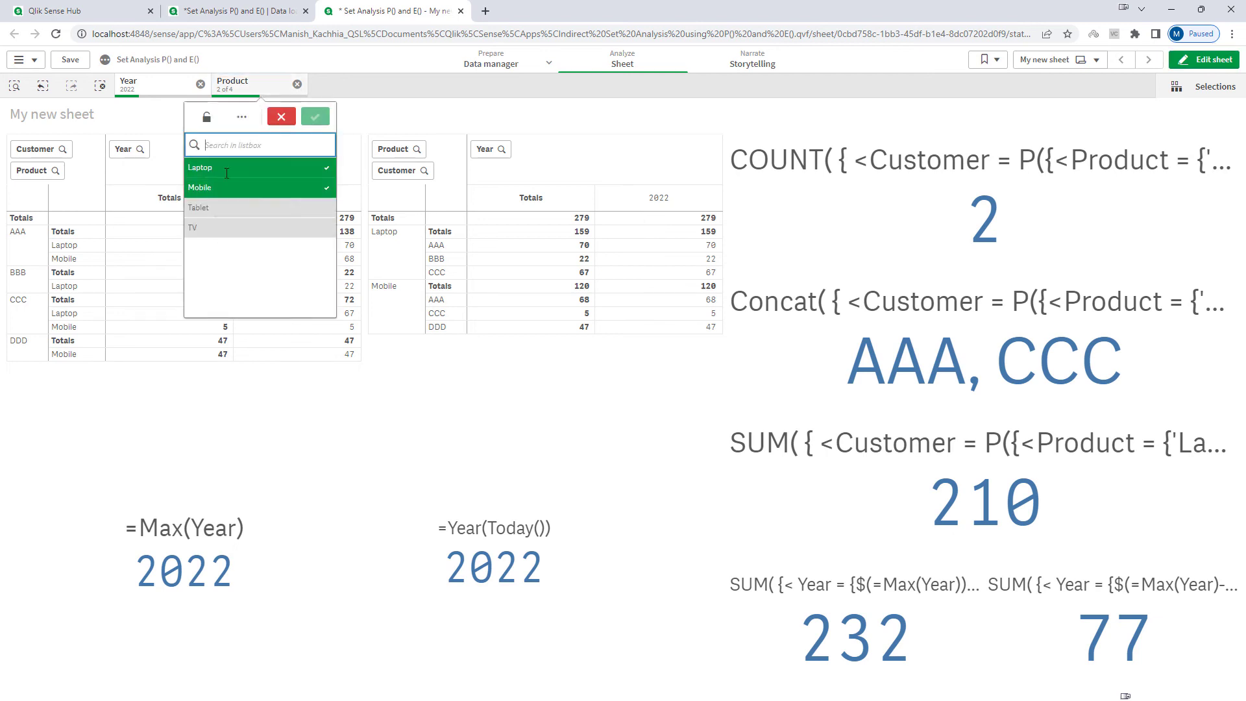
left_click(370, 115)
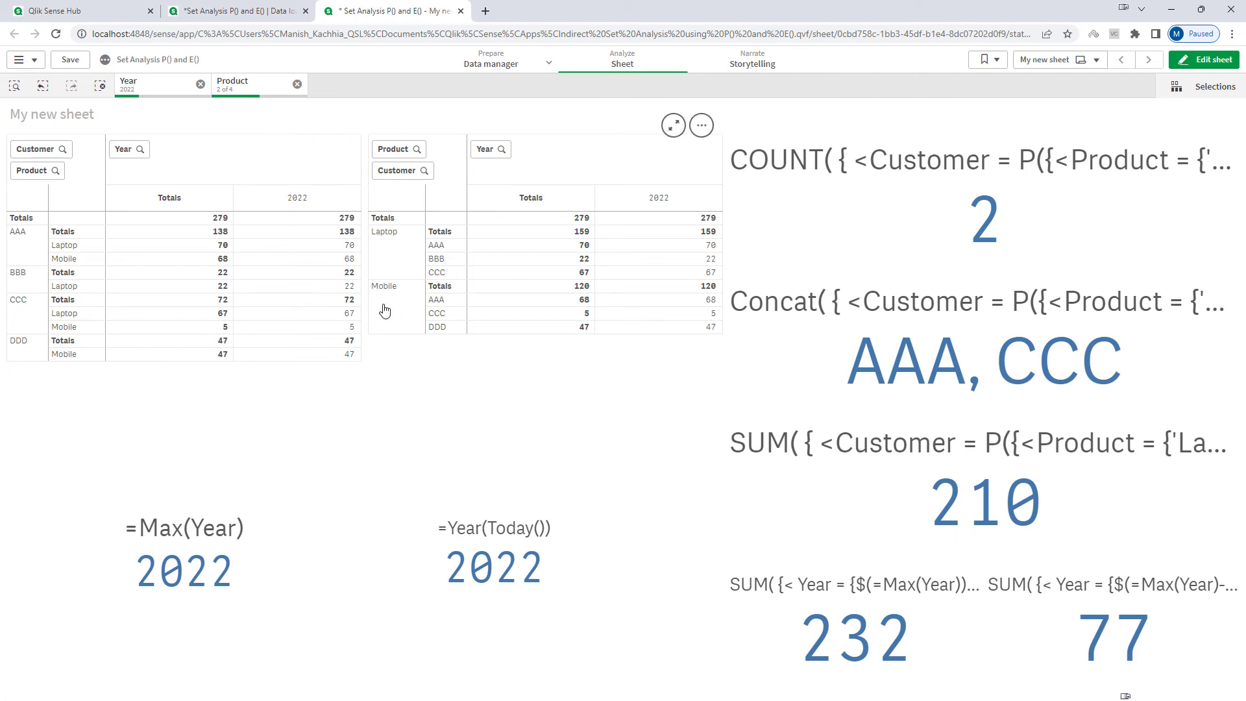
left_click(444, 250)
left_click(441, 272)
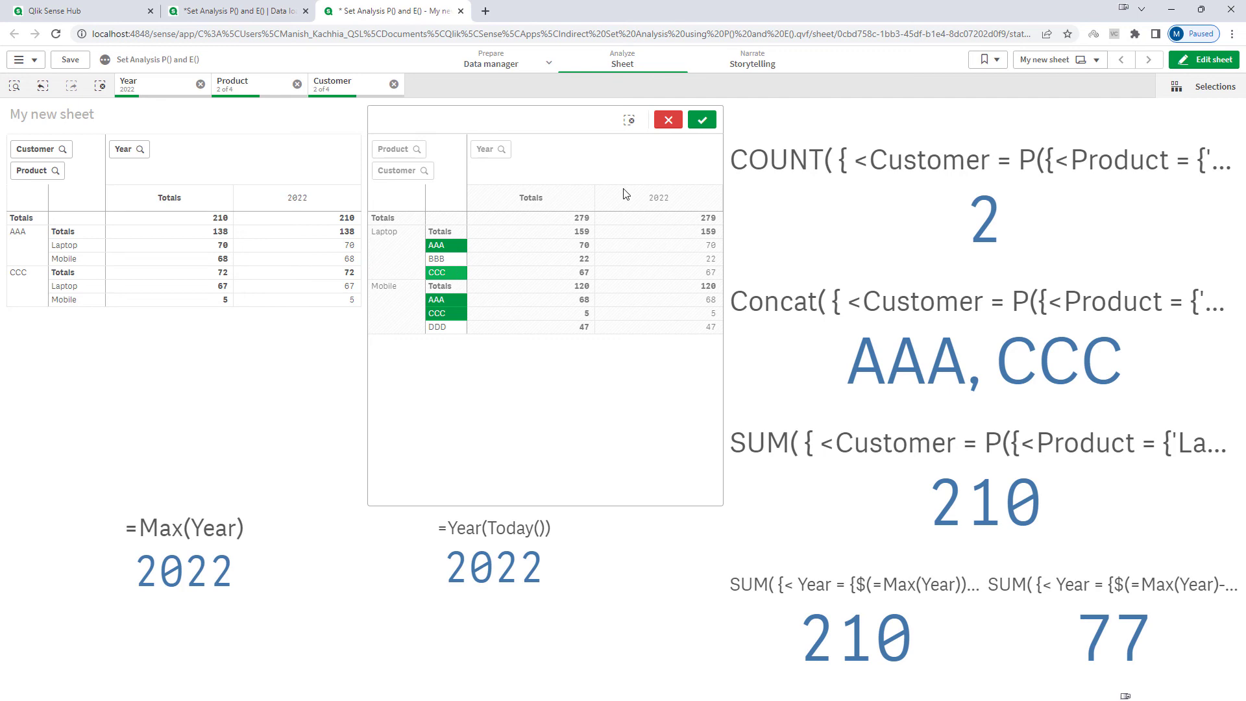
left_click(700, 118)
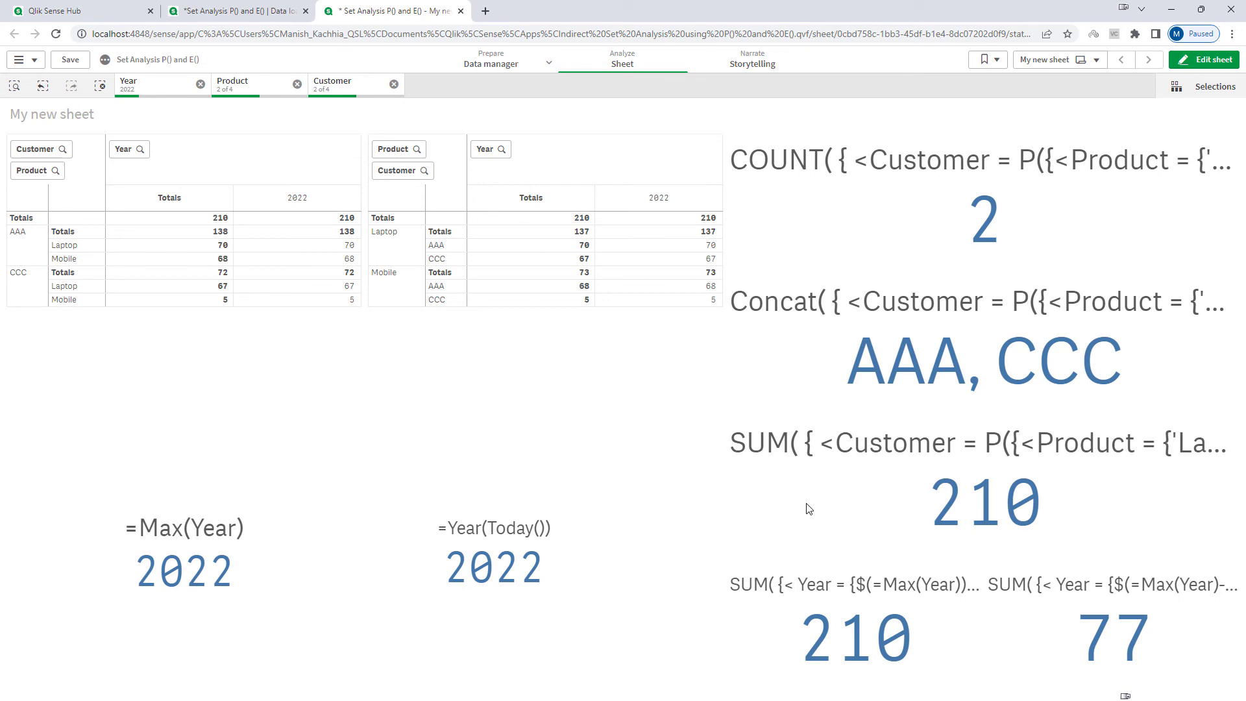
Save the app, clear selections, and reselect AAA and CCC in the Customer table
key("ctrl+s")
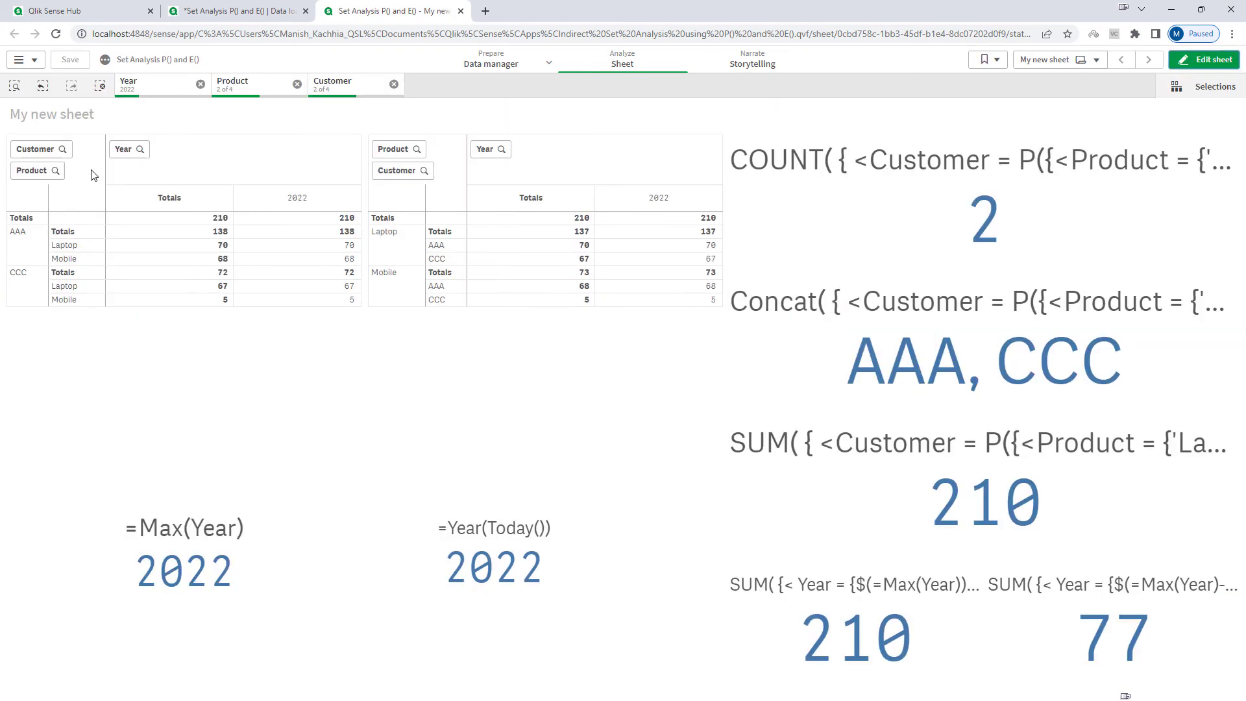
left_click(100, 85)
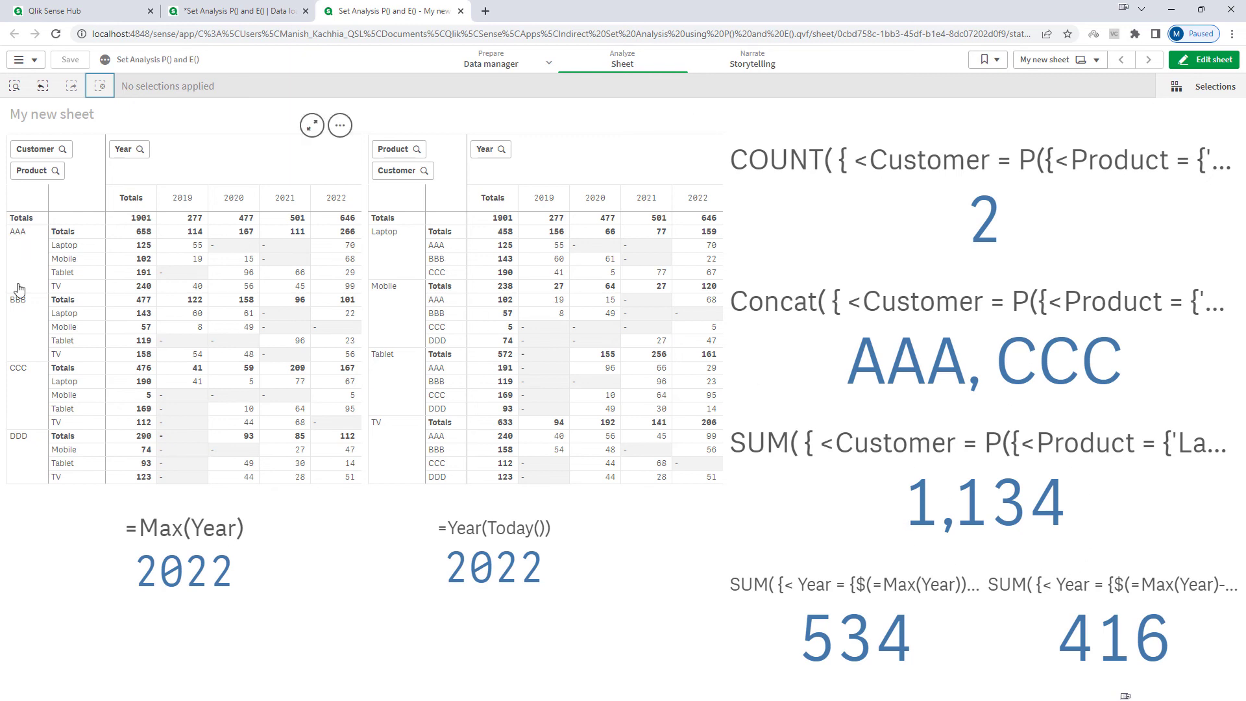
left_click(18, 231)
left_click(19, 368)
left_click(340, 121)
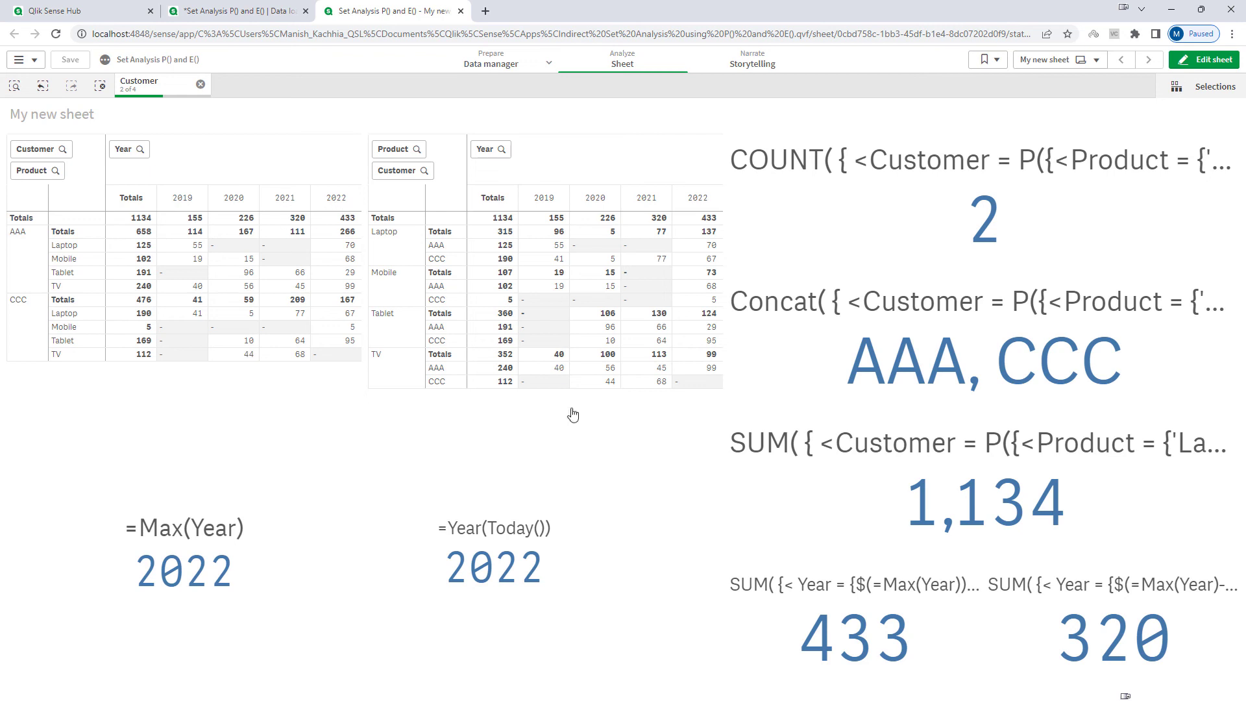
left_click(1205, 59)
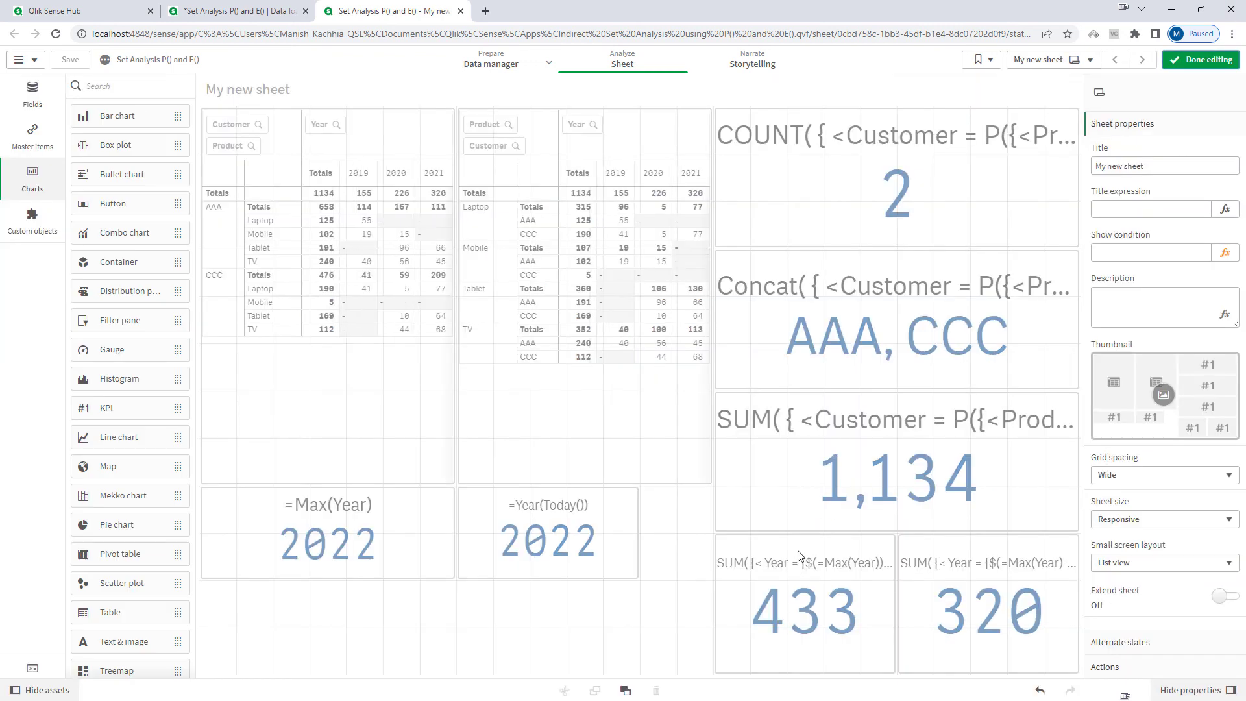
Replace the 433 KPI's old set lines with the pasted Laptop-and-Mobile P() intersection
left_click(802, 562)
left_click(1217, 225)
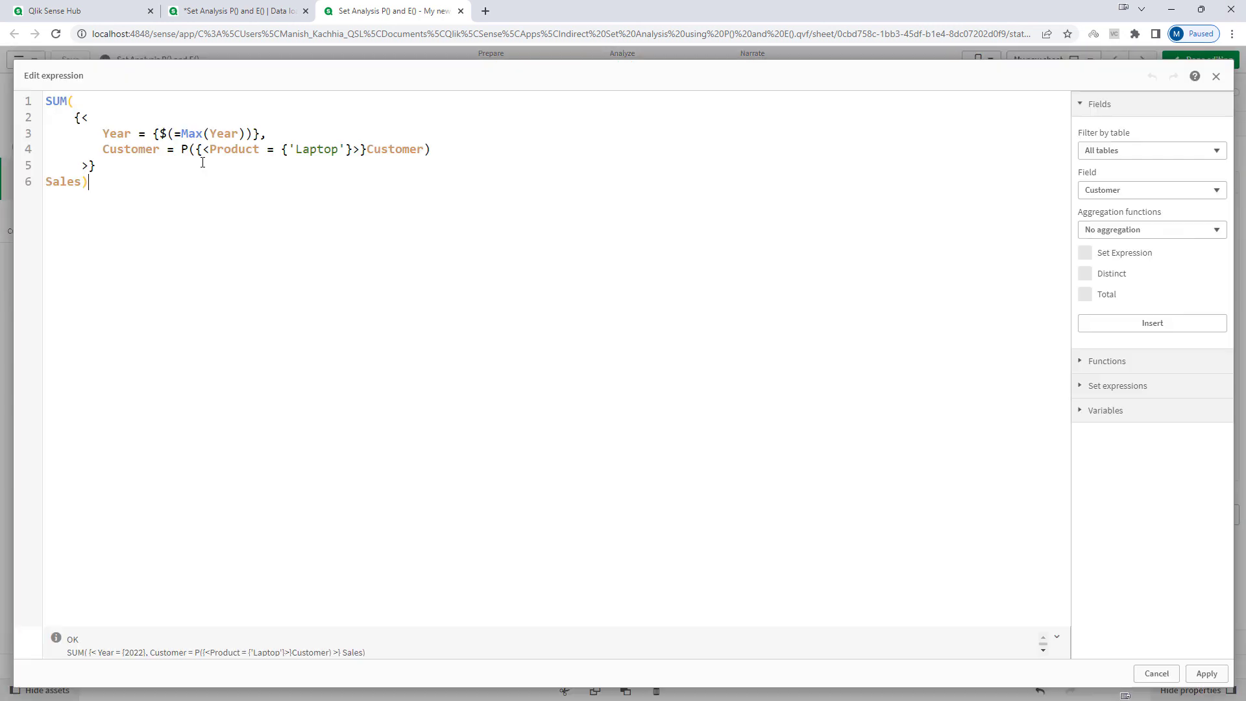
left_click(123, 113)
key("shift+Down")
key("shift+Down")
key("shift+Down")
key("shift+Down")
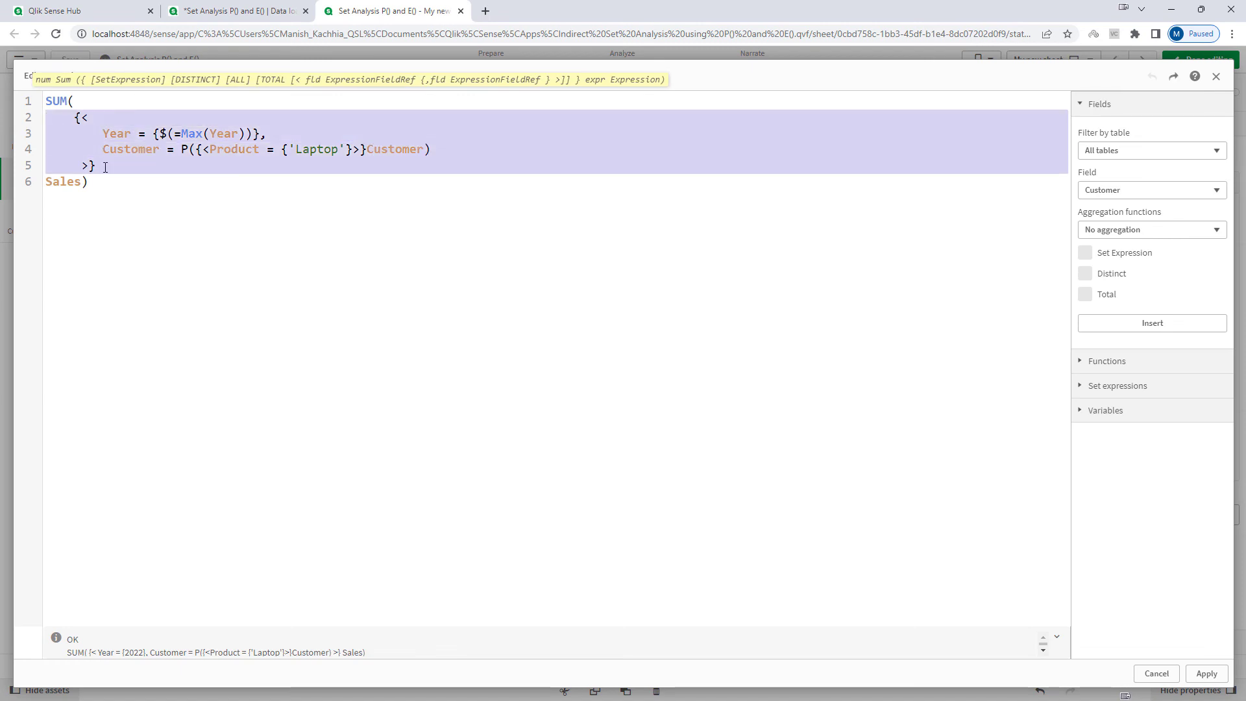
type("{         <Customer = P({<Product = {'Laptop'}, Year = {'$(=Max(Year))'}>})>         *         <Customer = P({<Product = {'Mobile'}, Year = {'$(=Max(Year))'}>})>     }")
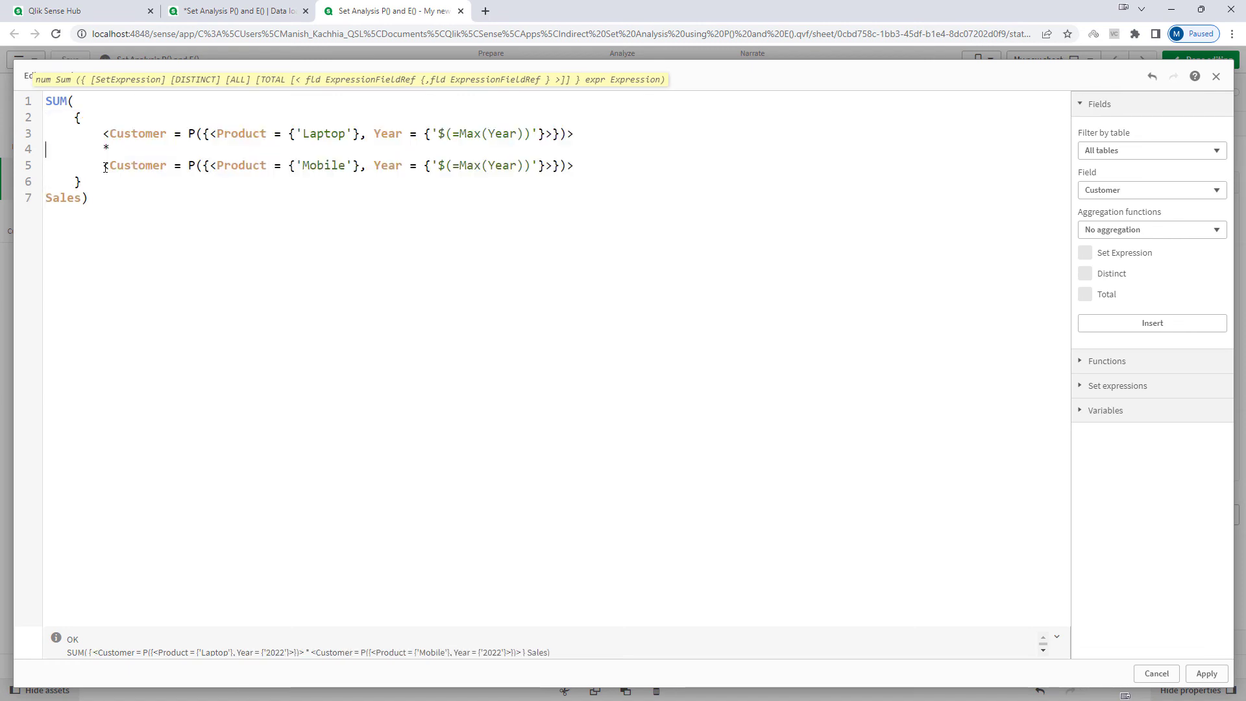
key("Up")
key("Up")
key("Up")
key("Up")
key("Up")
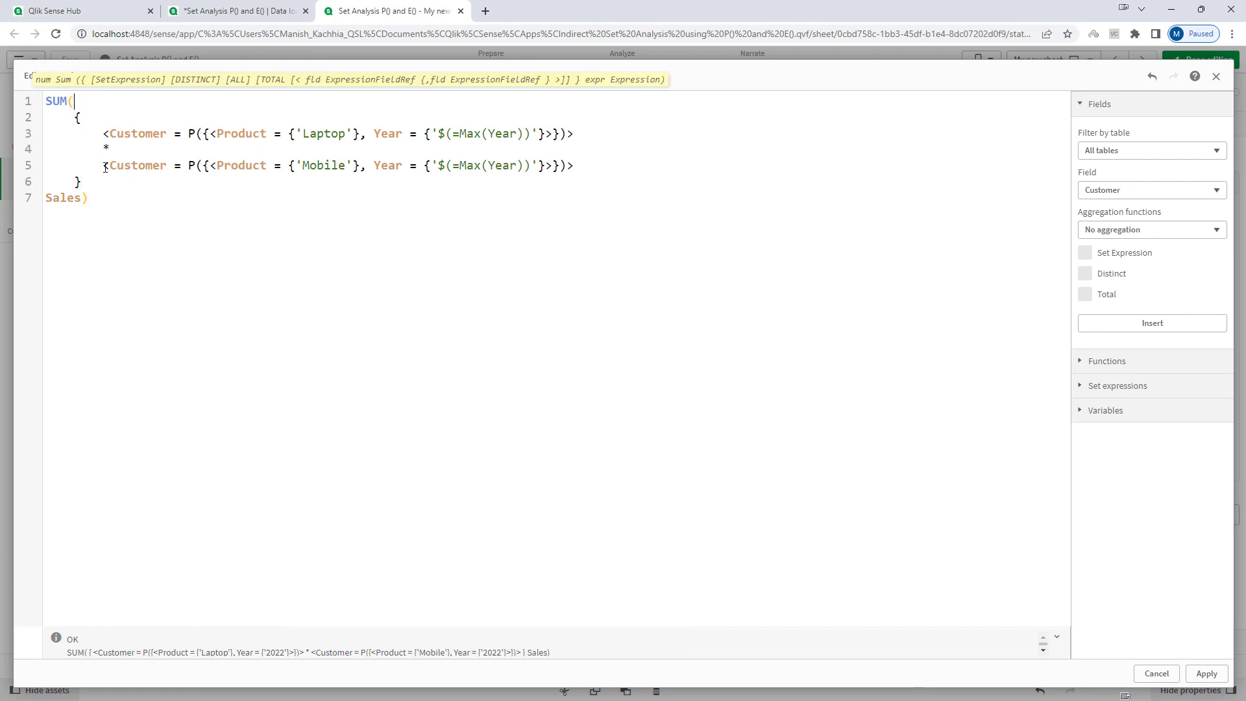
key("Down")
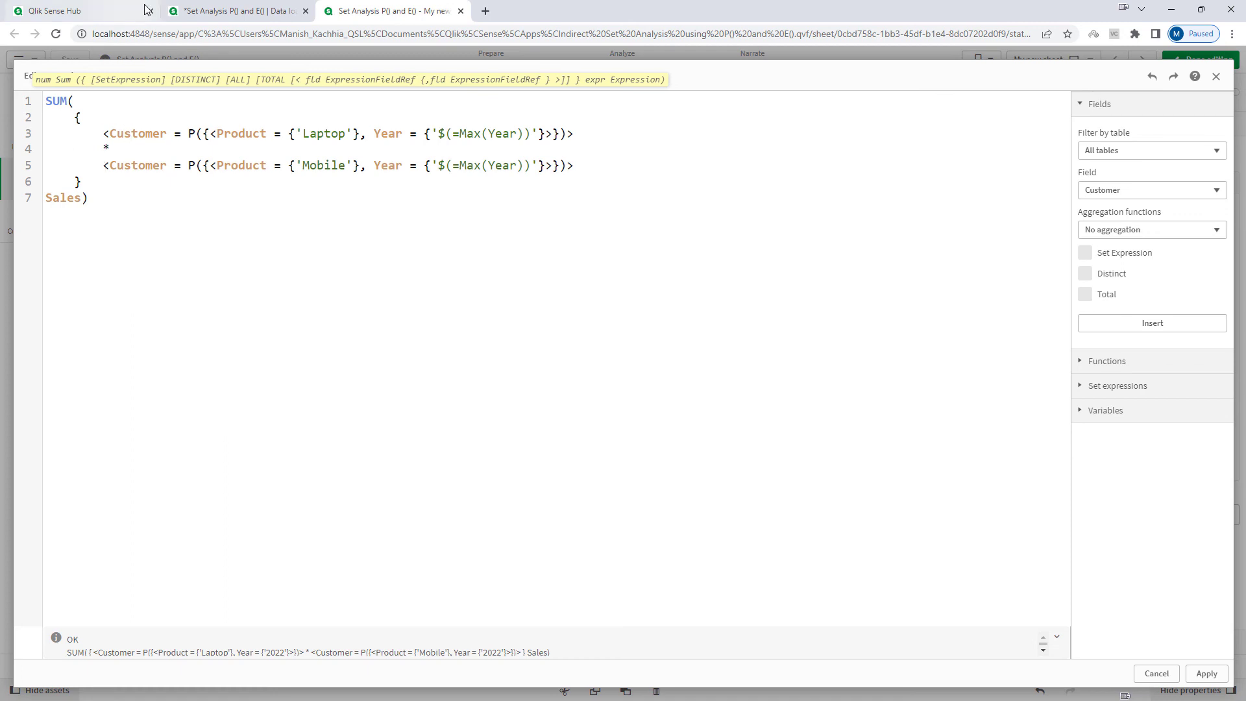
Add an outer {<Year = {'$(=Max(Year))'}>} set as a new first line and apply
left_click_drag(375, 133, 546, 134)
key("ctrl+c")
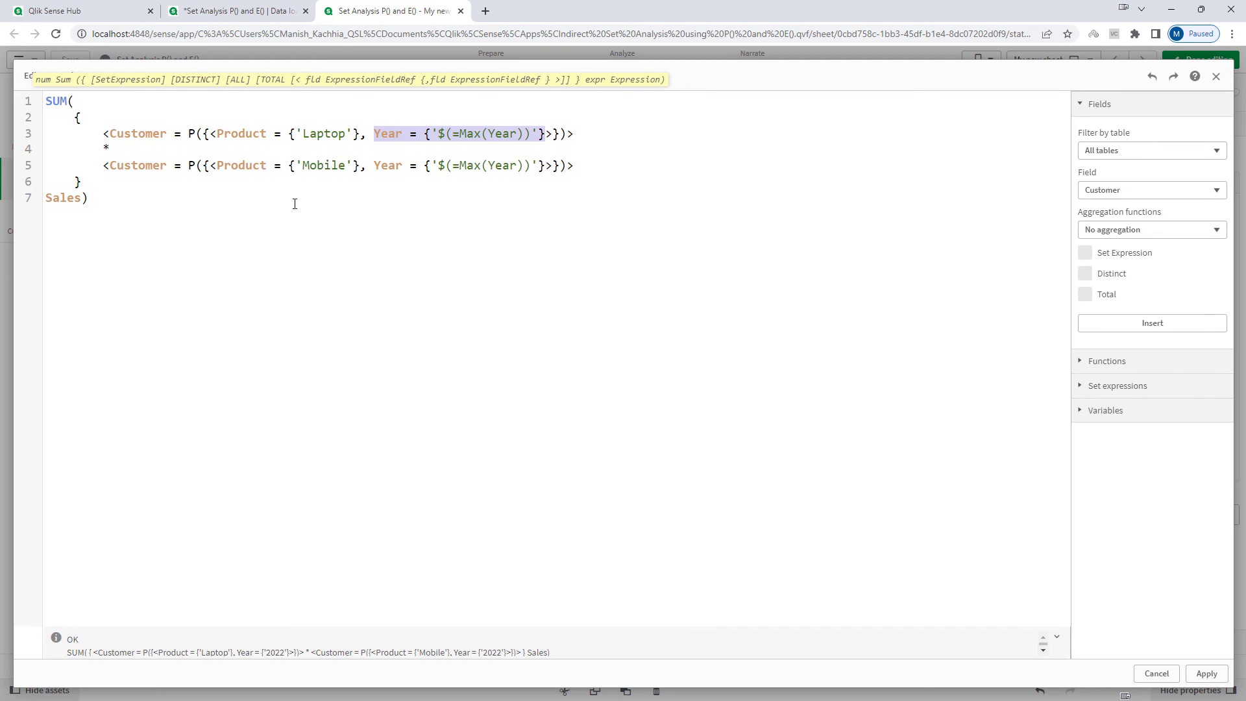
key("Up")
key("Up")
key("Home")
key("Return")
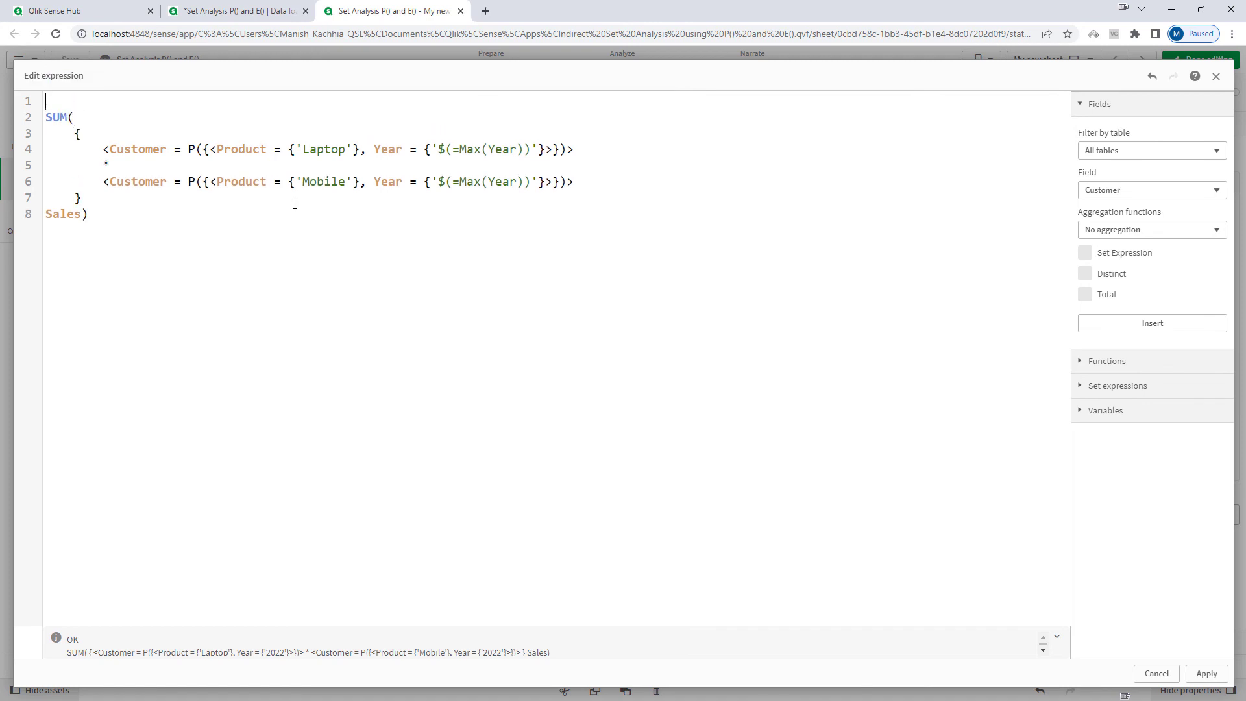
type("{}")
key("Left")
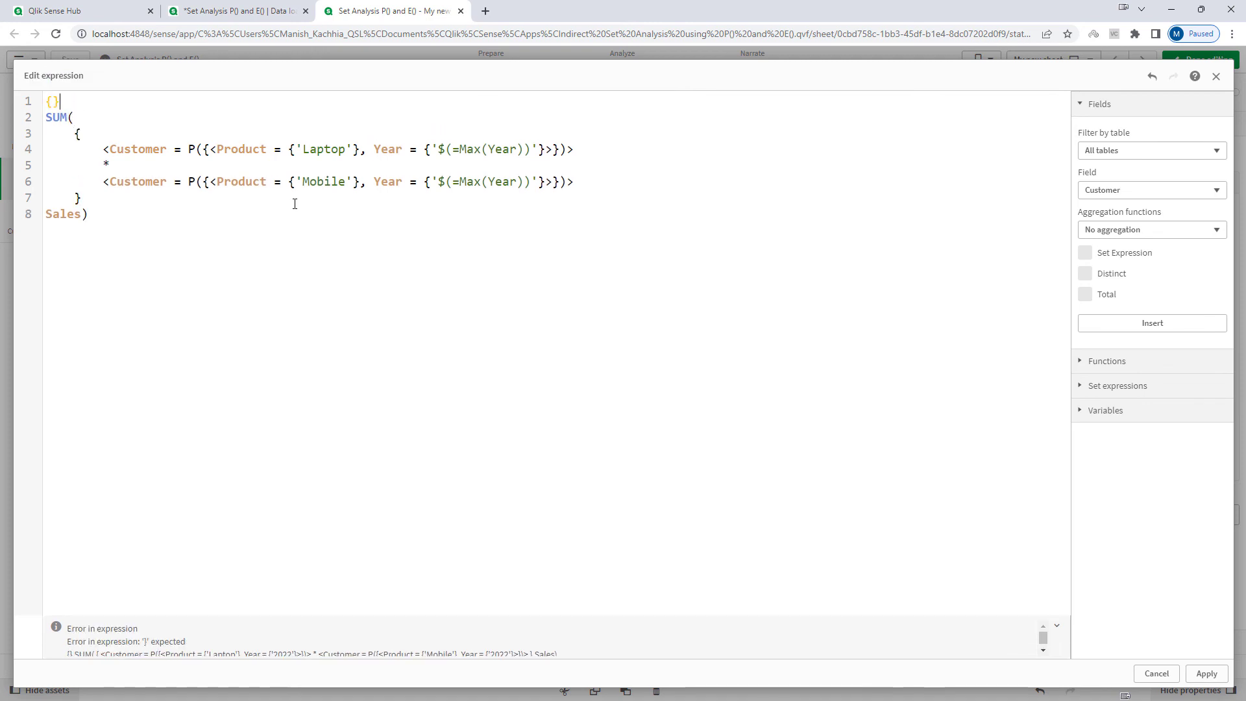
type("<>")
key("Left")
key("ctrl+v")
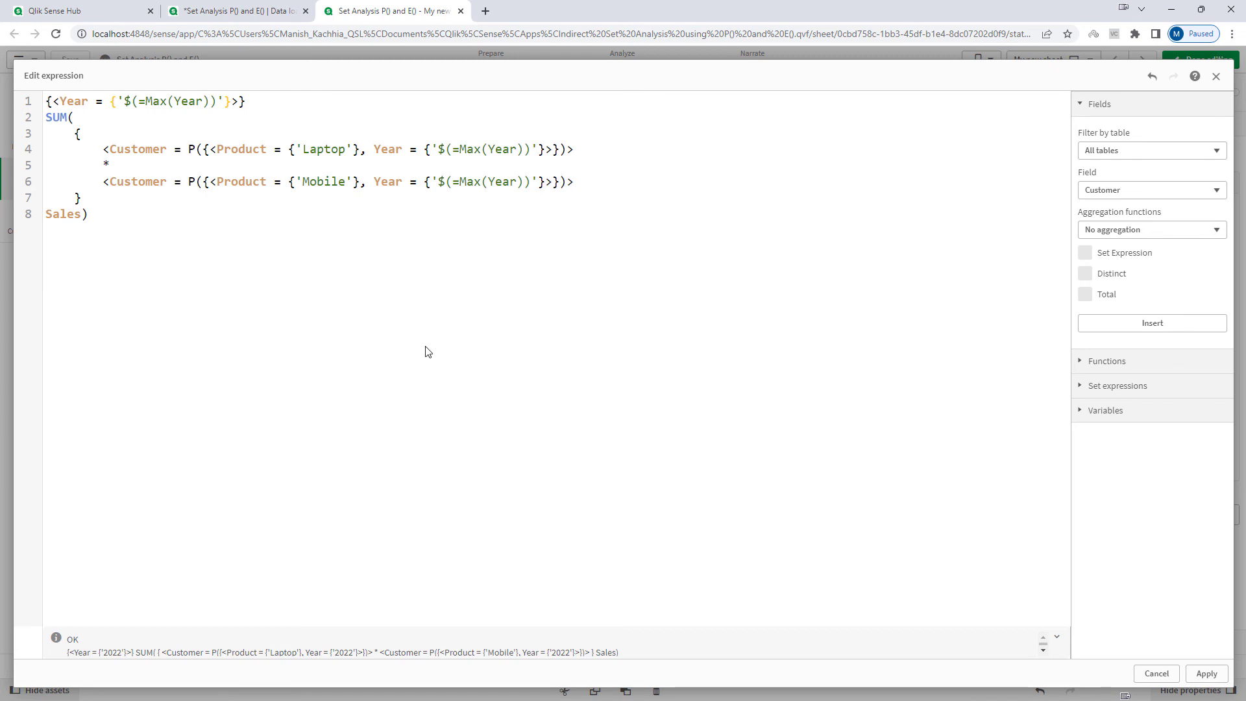
left_click(1203, 675)
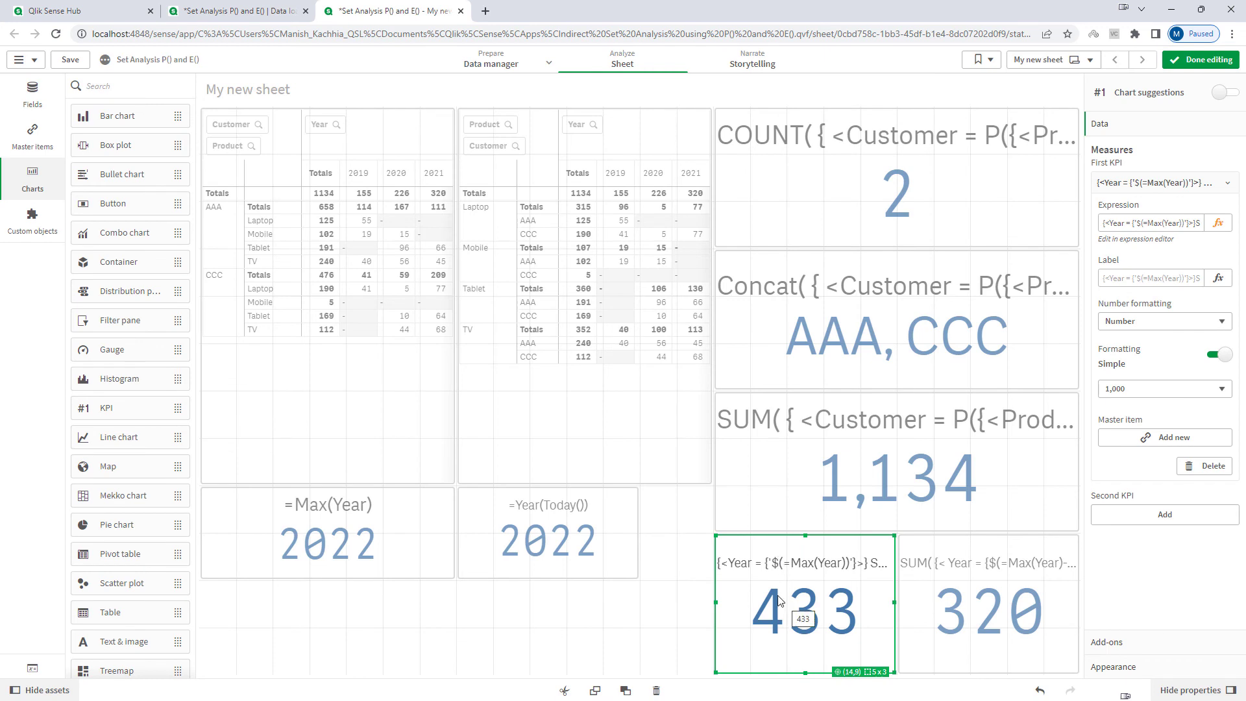
Select the whole expression in the 433 KPI's editor
key("ctrl+e")
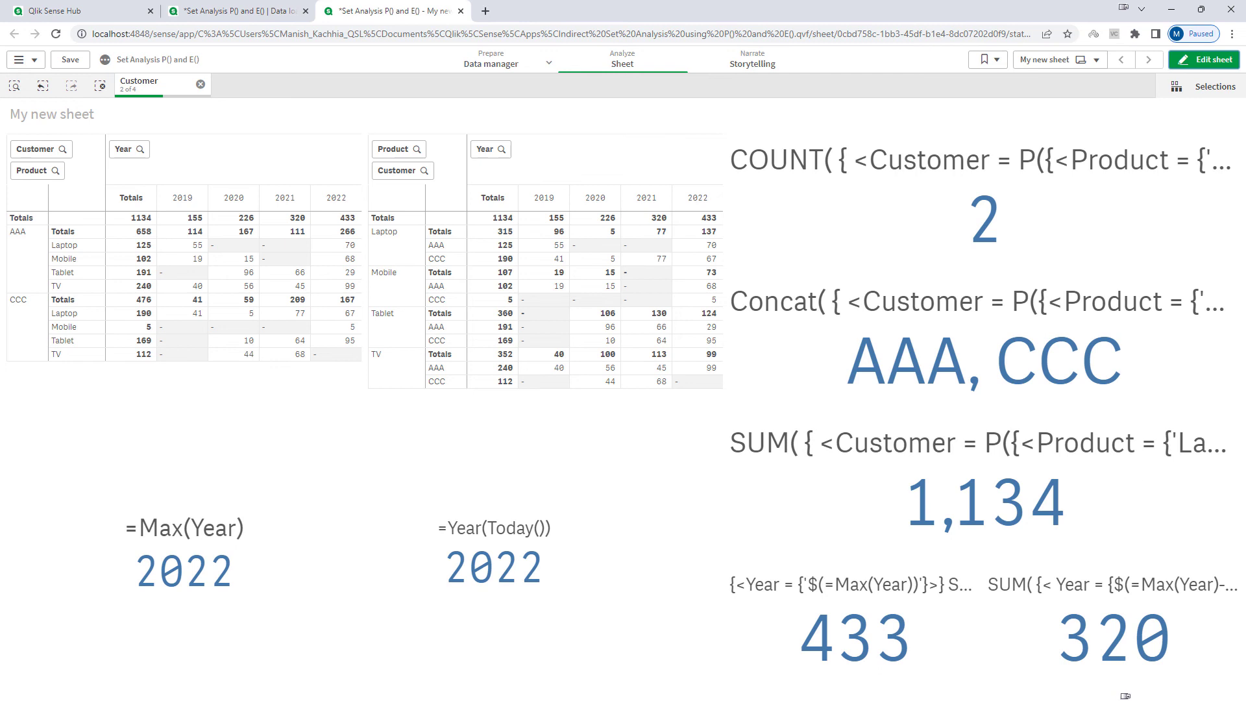
left_click(1203, 59)
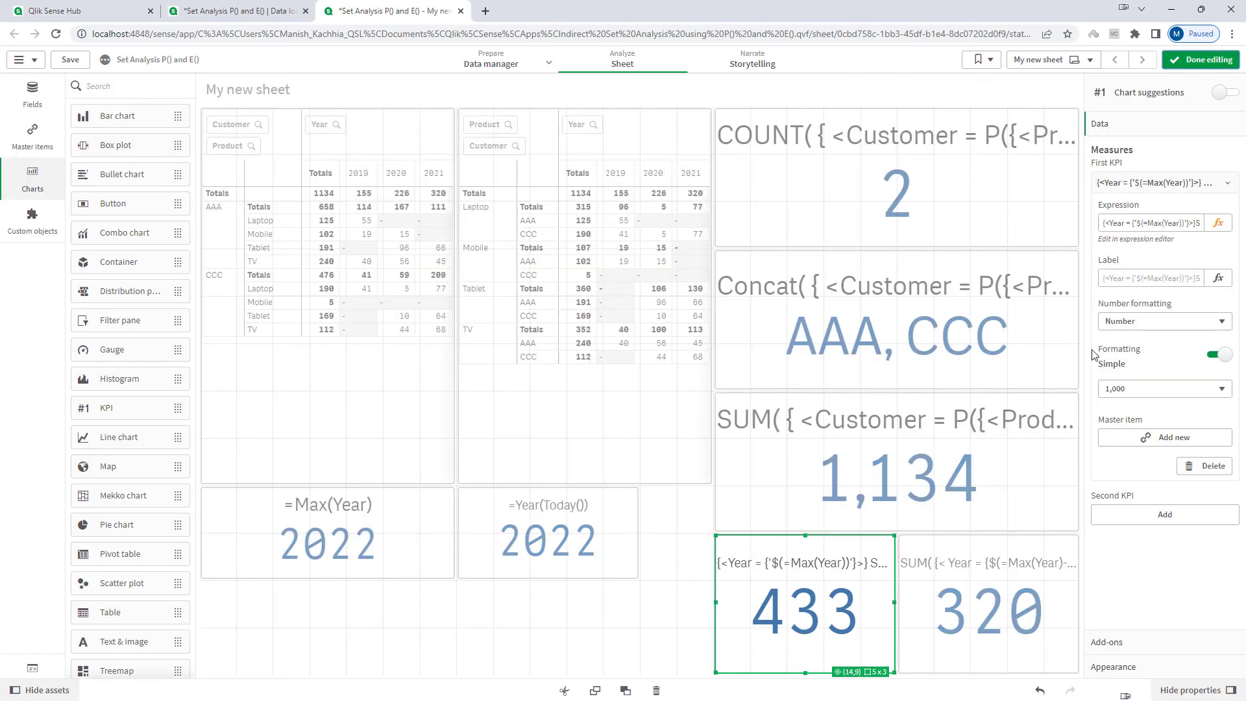
left_click(1218, 223)
key("ctrl+a")
key("ctrl+c")
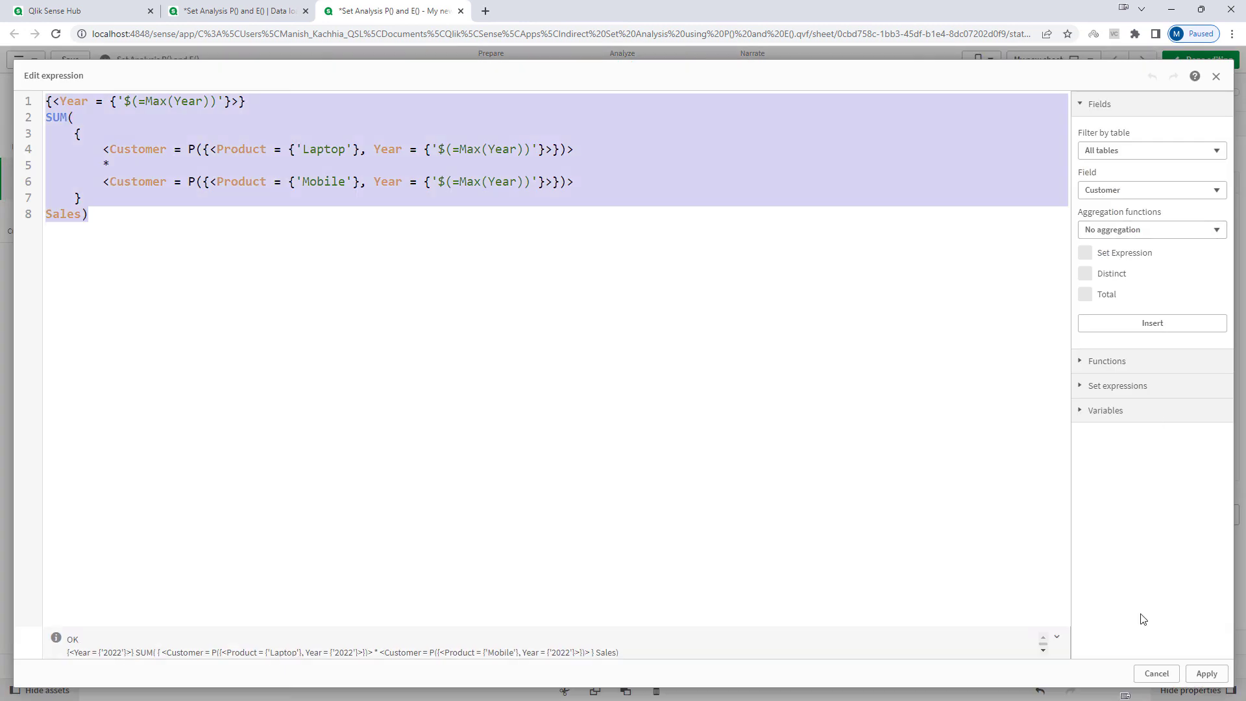
left_click(1205, 674)
Paste that expression into the 320 KPI with Max(Year)-1 for last year, and apply
left_click(988, 610)
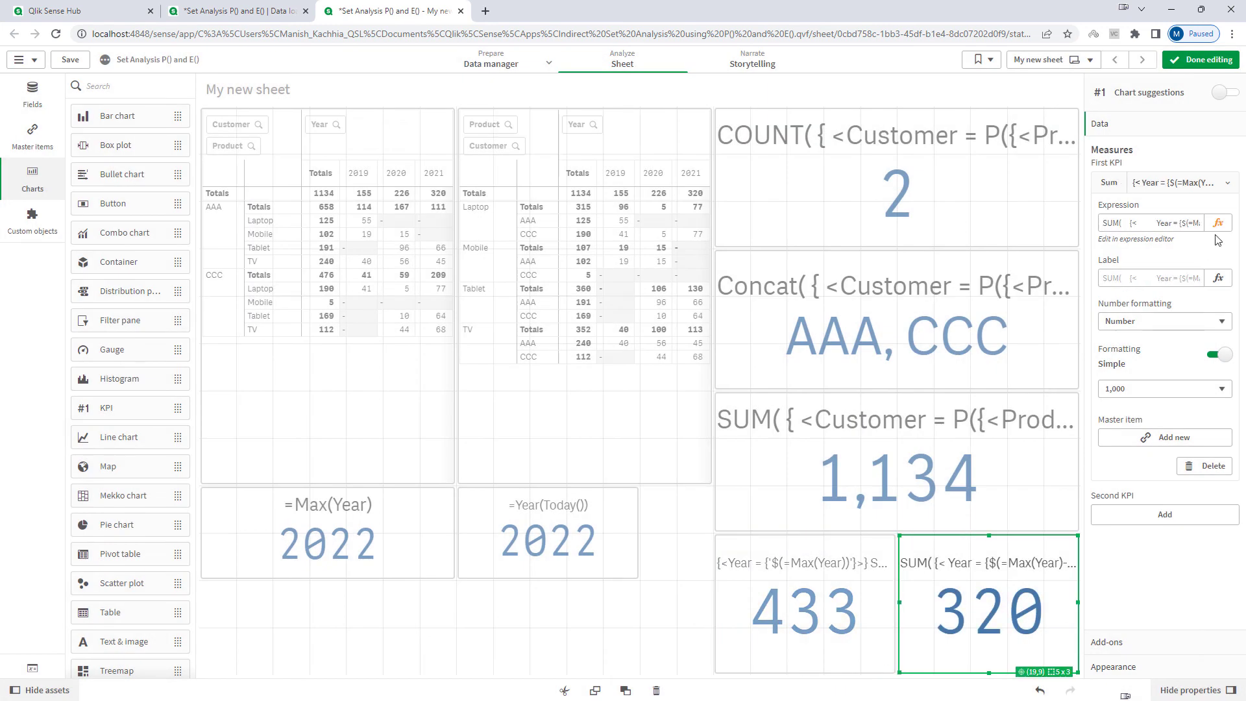
left_click(1218, 223)
key("ctrl+a")
key("ctrl+v")
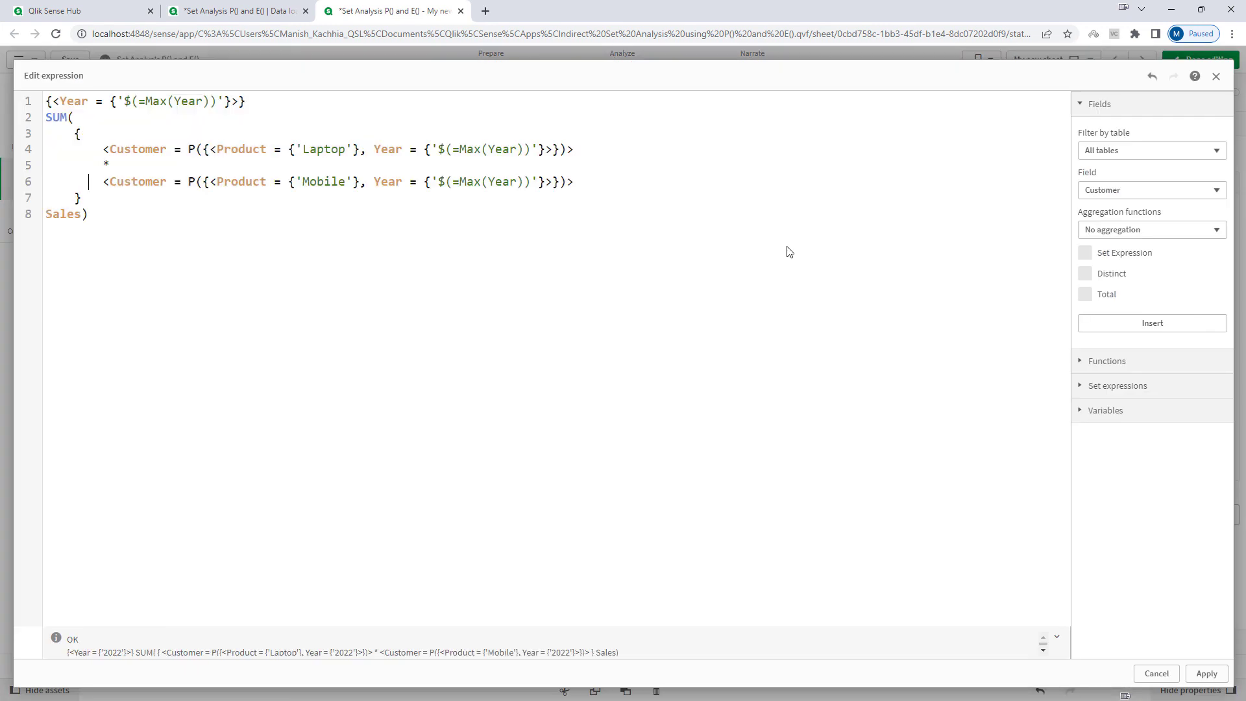
key("Right")
key("Right")
key("Right")
key("Right")
key("Right")
key("Right")
key("Right")
key("Right")
key("Right")
key("Right")
key("Right")
key("Right")
key("Right")
key("Right")
key("Right")
key("Right")
key("Right")
type("-1")
left_click(1204, 674)
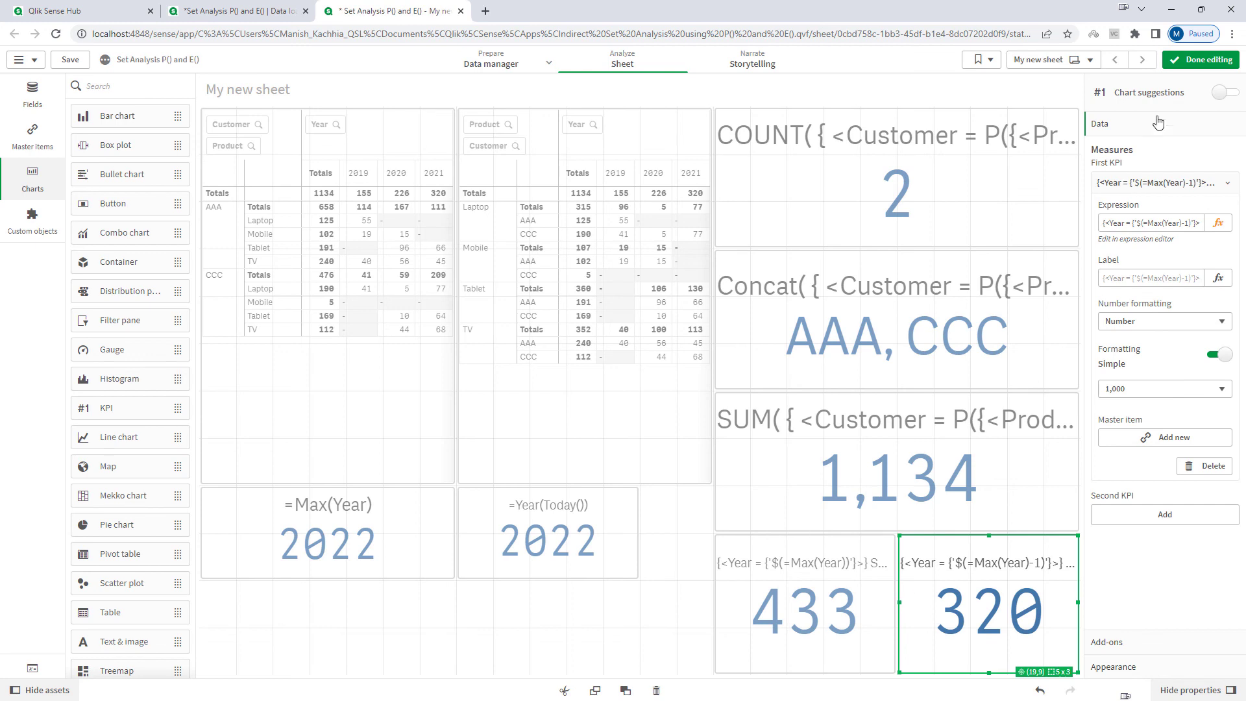
left_click(1200, 59)
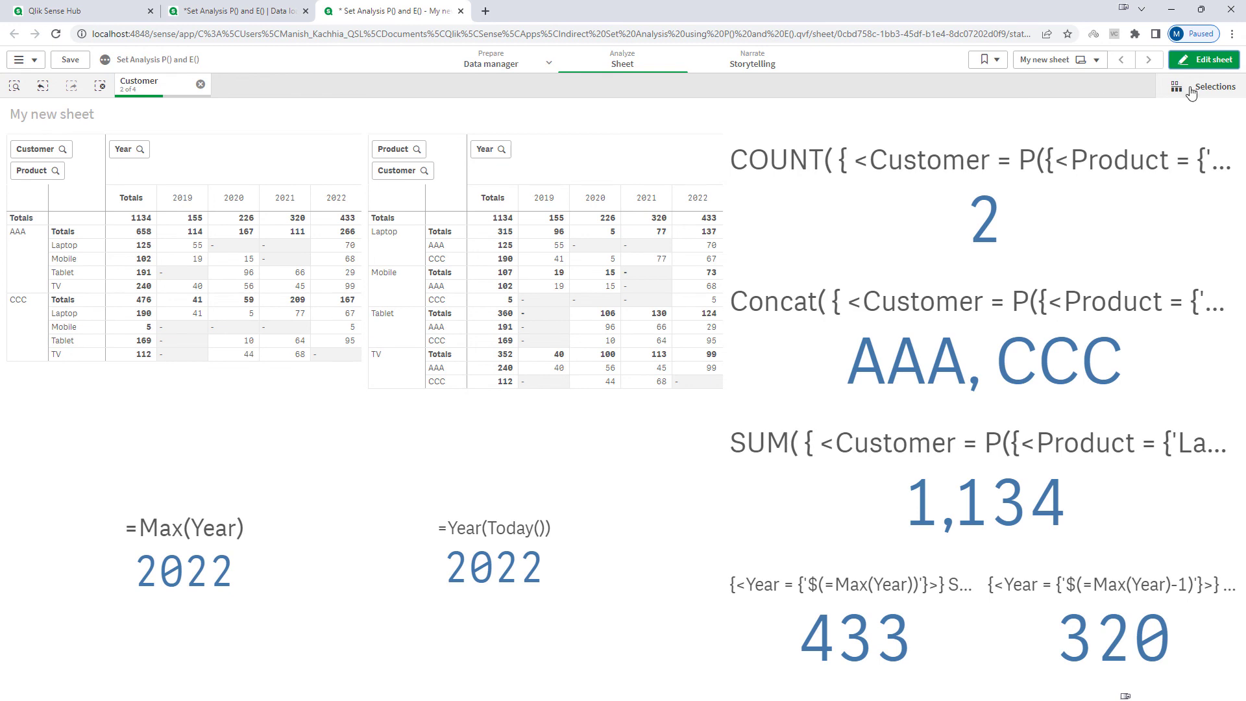
left_click(1203, 59)
Insert 1 after P({ in both COUNT KPI sets so they ignore selections
left_click(1028, 169)
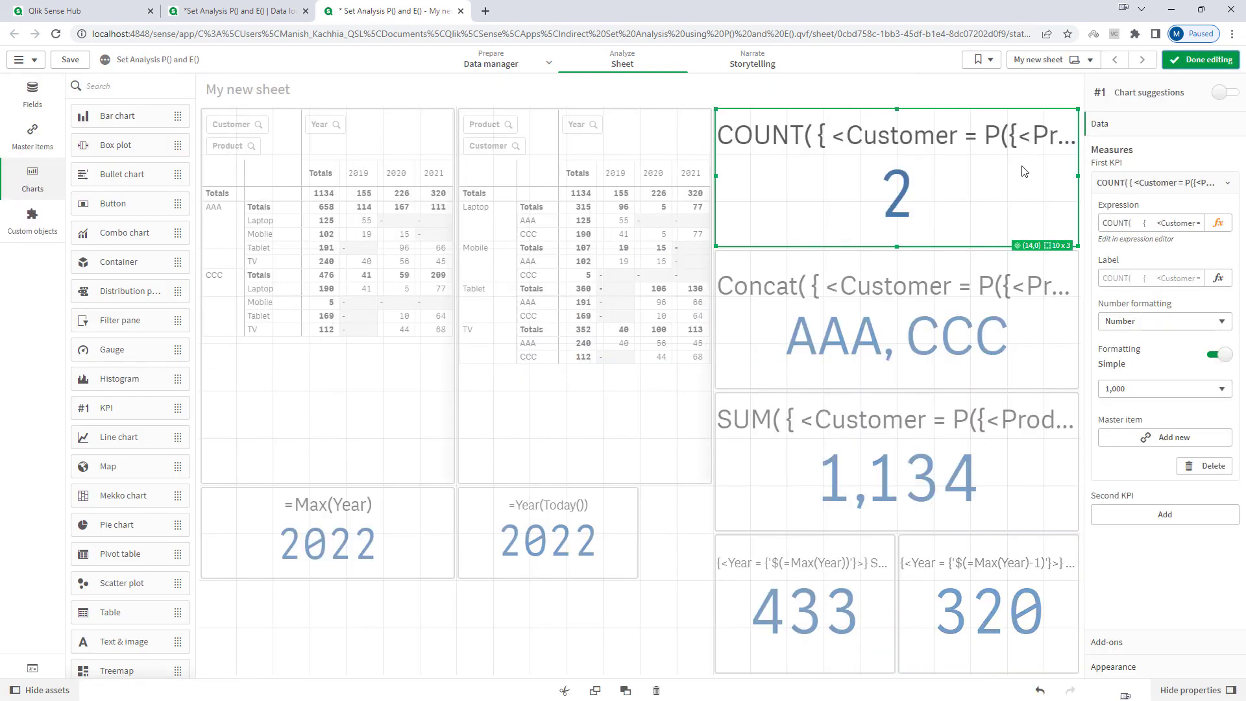
left_click(1219, 224)
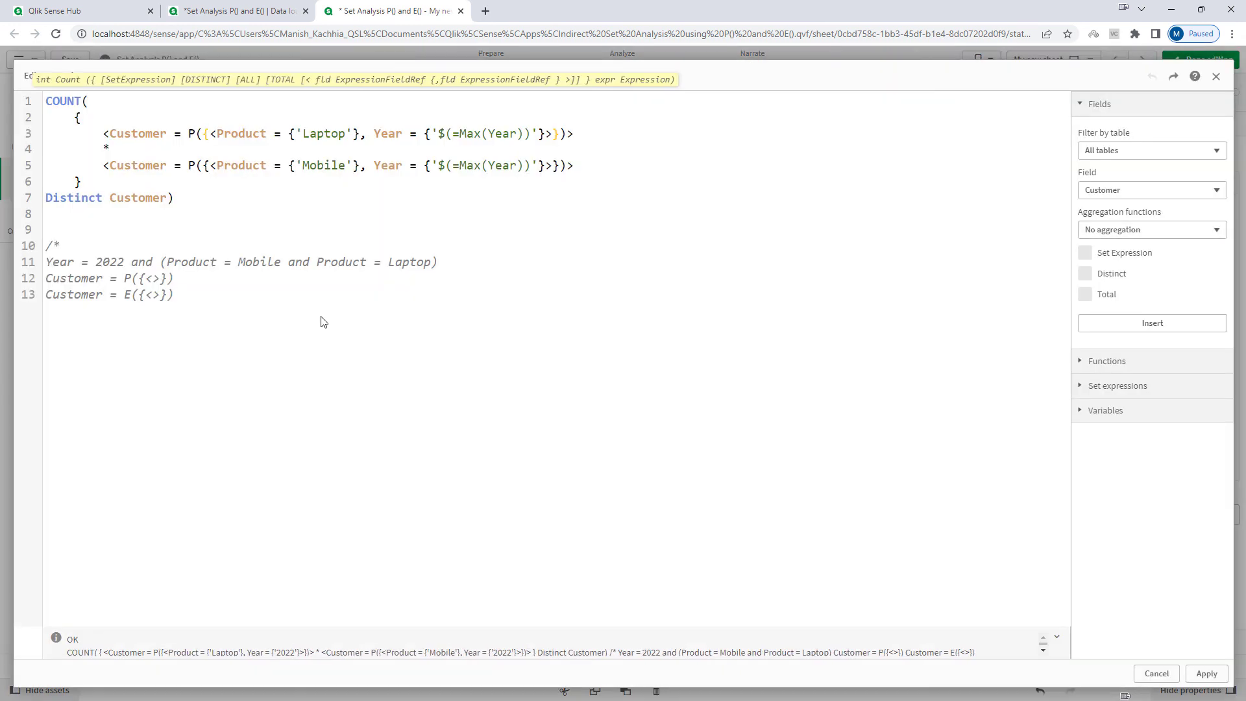
type("1")
left_click(213, 171)
type("1")
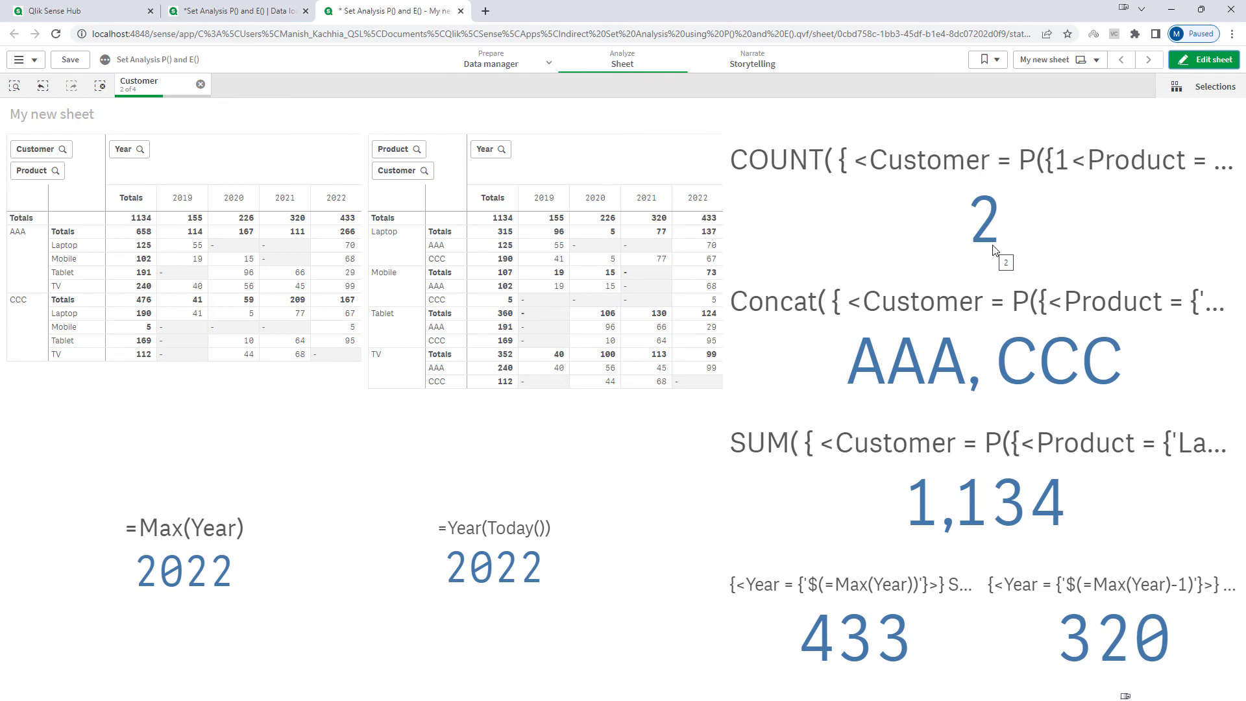
Clear the Customer selection and filter Product to Laptop
key("ctrl+shift+d")
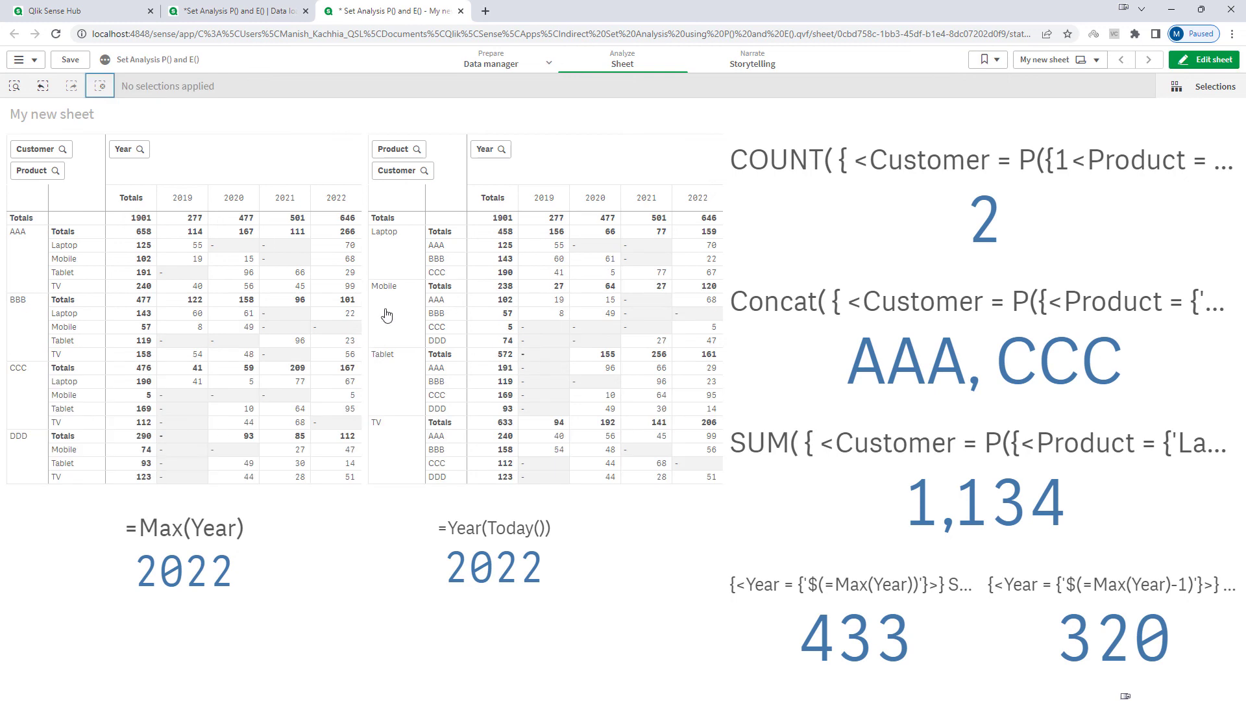
left_click(394, 253)
left_click(702, 121)
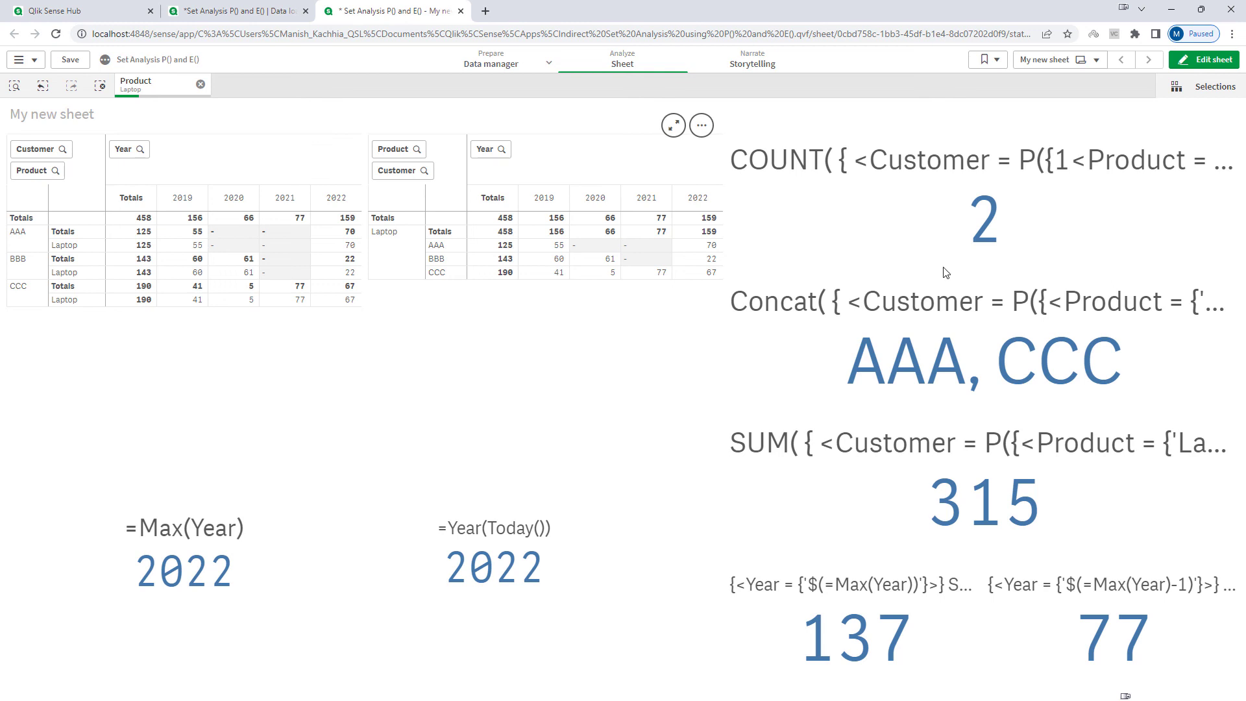
left_click(1203, 60)
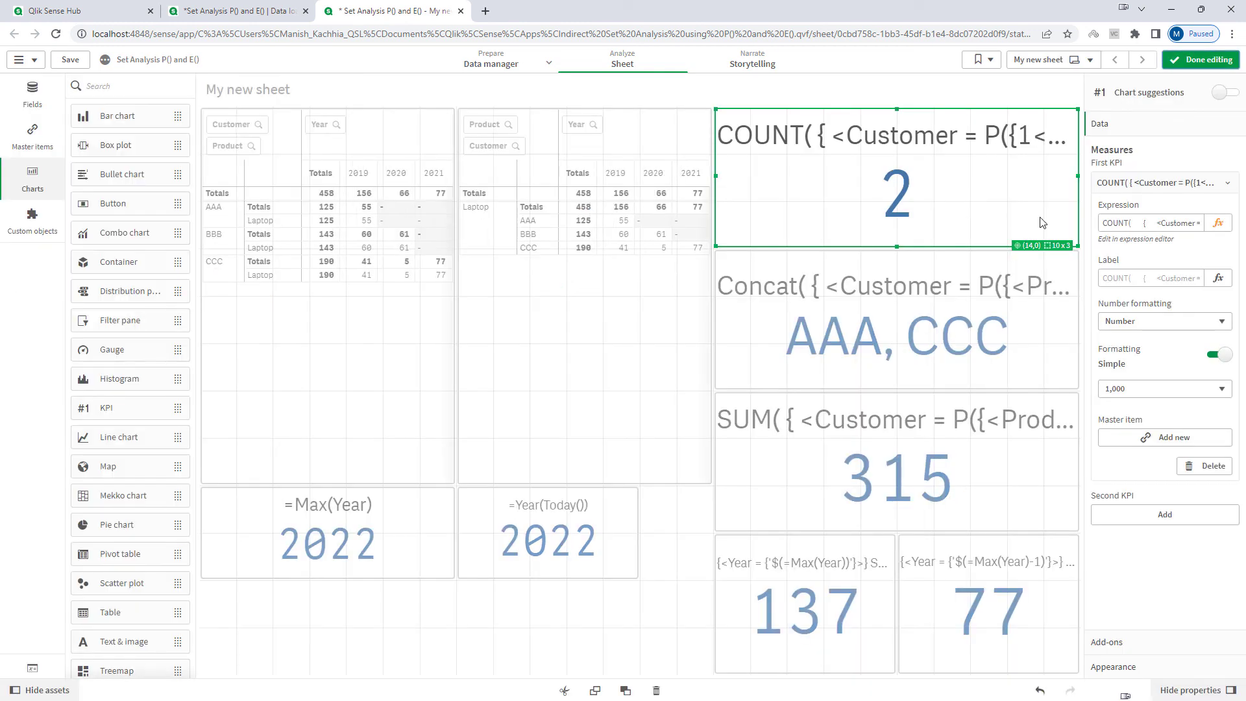
Change COUNT's line 5 to an E() set with Laptop and Max(Year)-1, and apply
left_click(1217, 223)
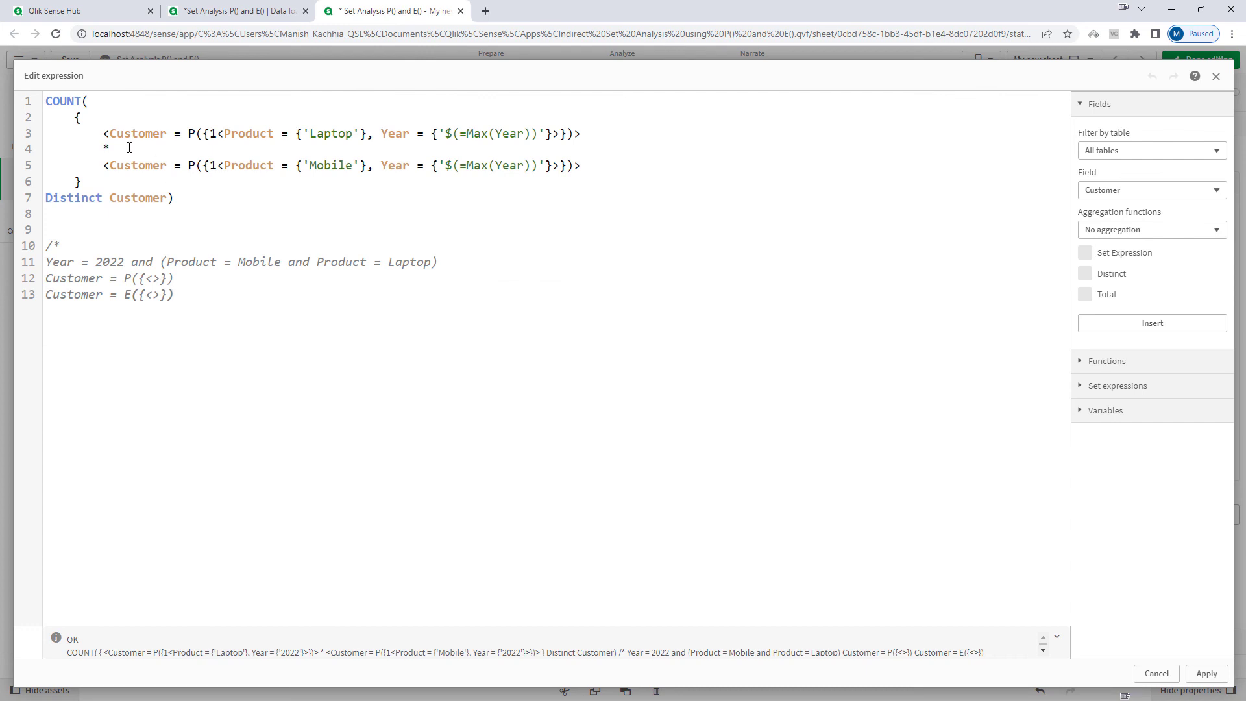
left_click_drag(104, 135, 596, 135)
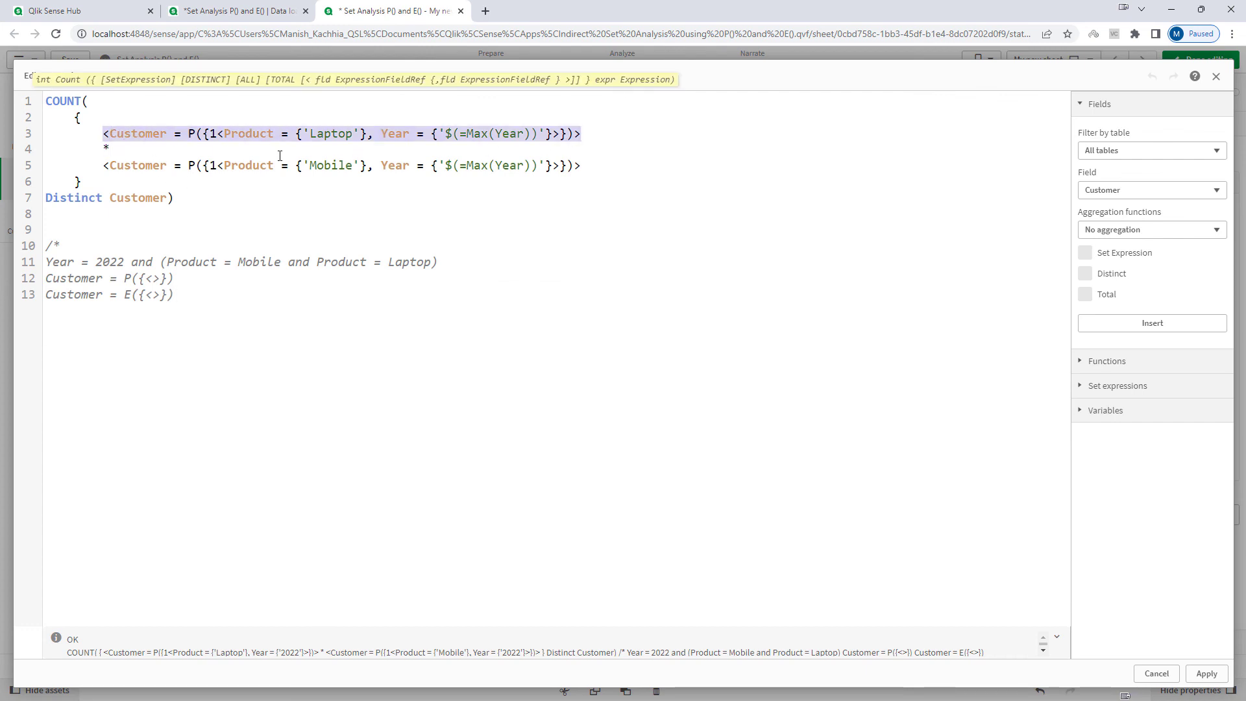
left_click(188, 165)
type("E")
key("Right")
key("Right")
key("Right")
key("Right")
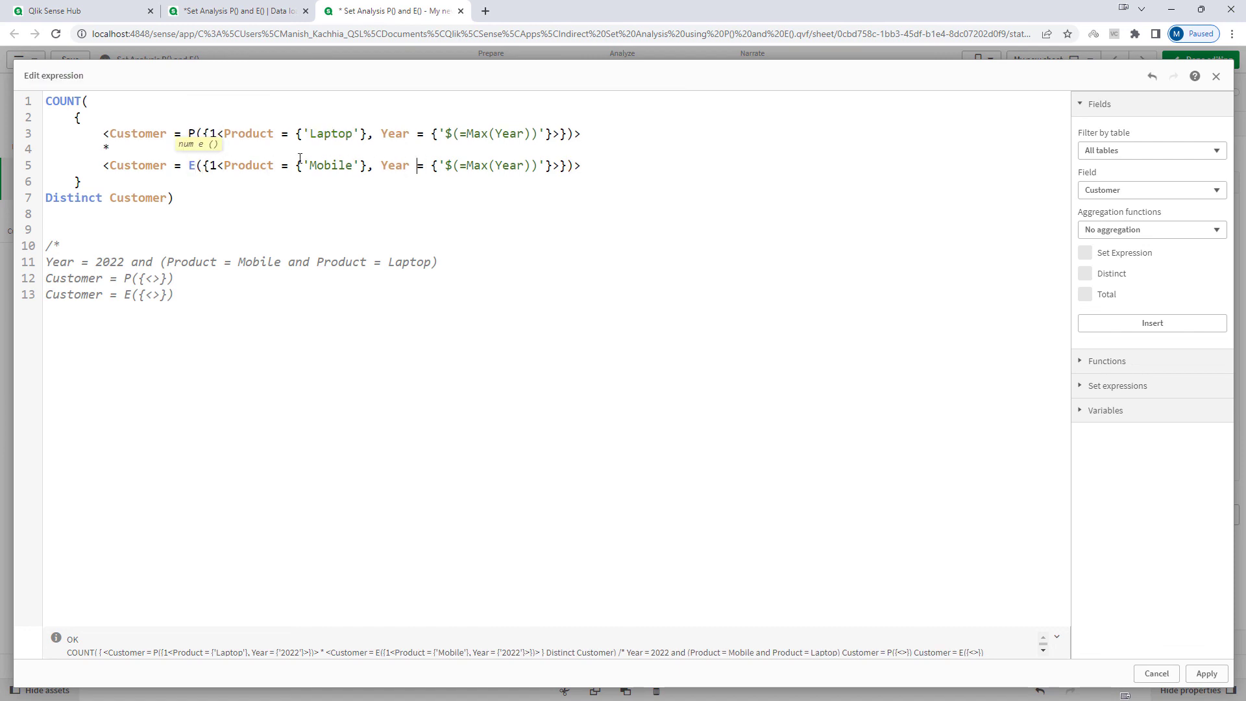
key("shift+Left")
key("shift+Left")
key("shift+Left")
key("shift+Left")
key("shift+Left")
key("shift+Left")
type("Laptop")
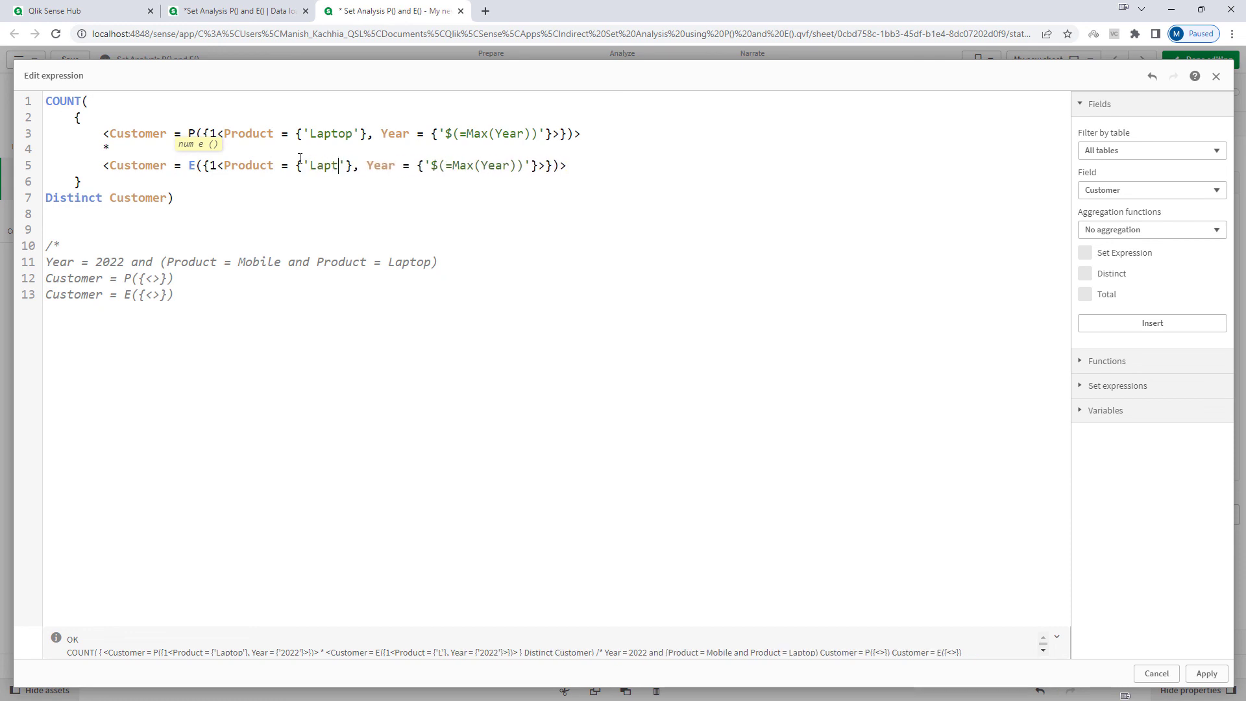
key("Right")
key("Right")
key("Right")
key("Right")
key("Right")
key("Right")
key("Right")
key("Right")
type("-1")
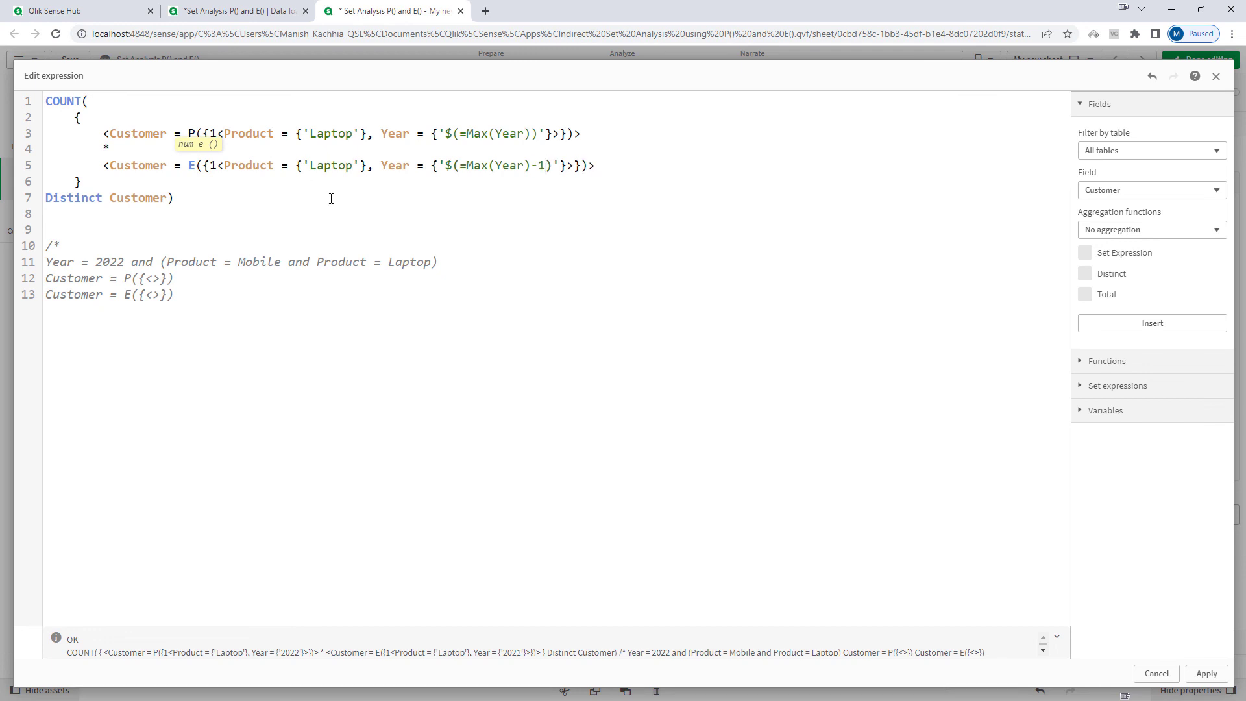
left_click(1201, 675)
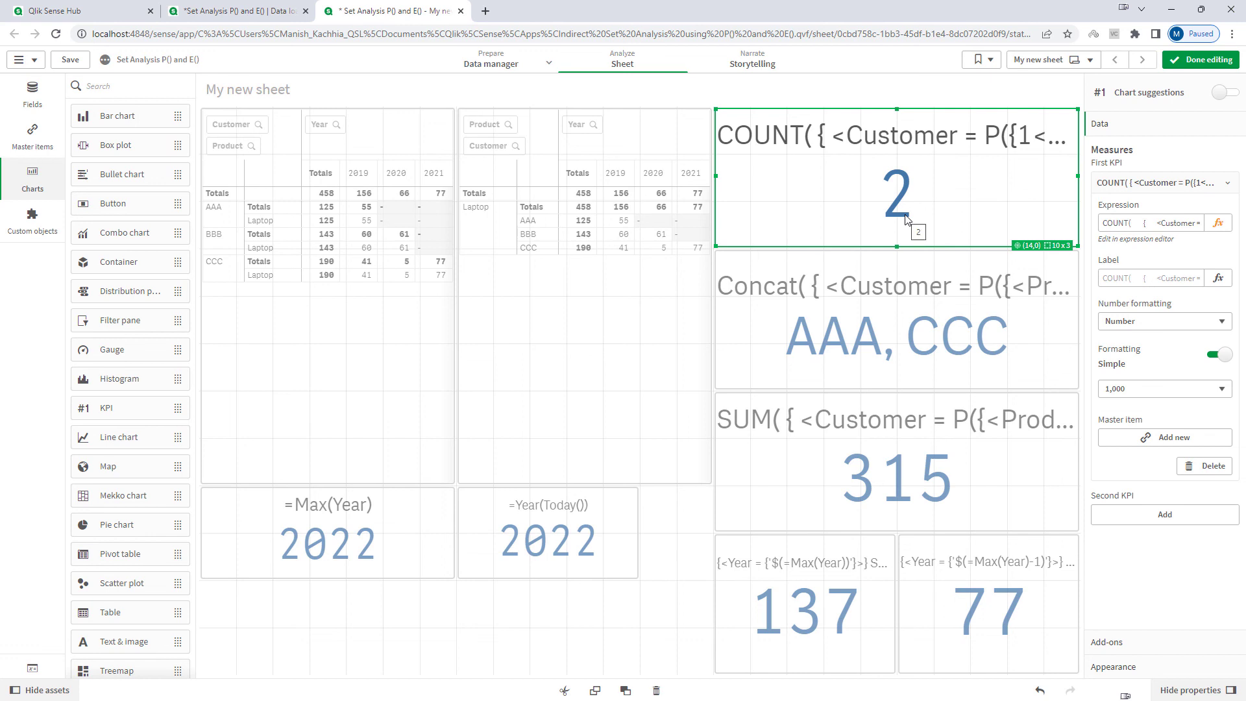
left_click(1201, 59)
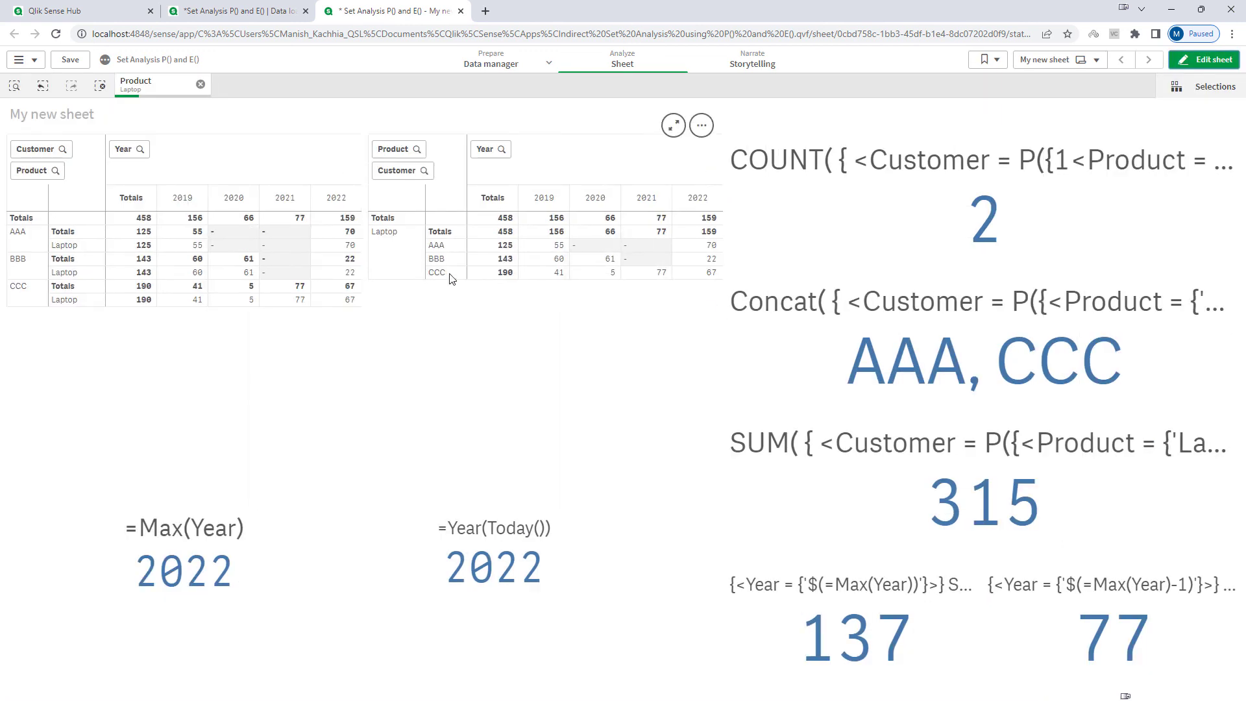
Select the P()/E() condition lines 3–5 in the COUNT KPI's expression
left_click(1188, 63)
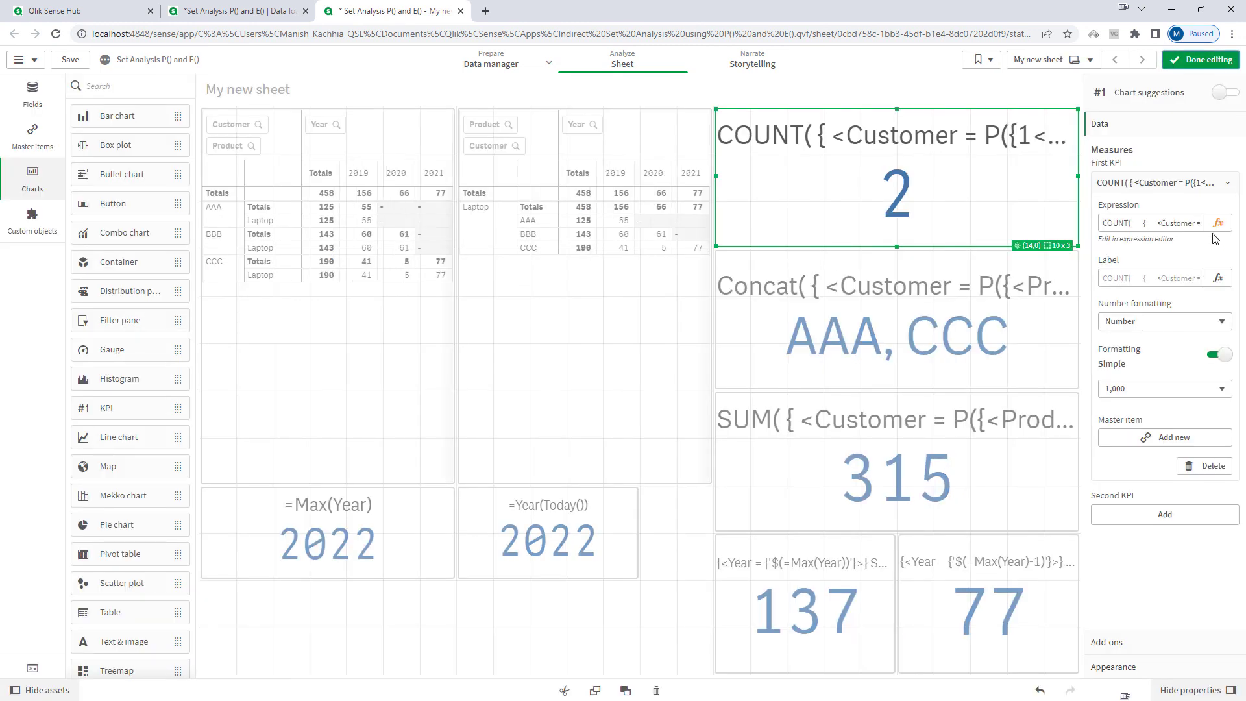
left_click(1215, 238)
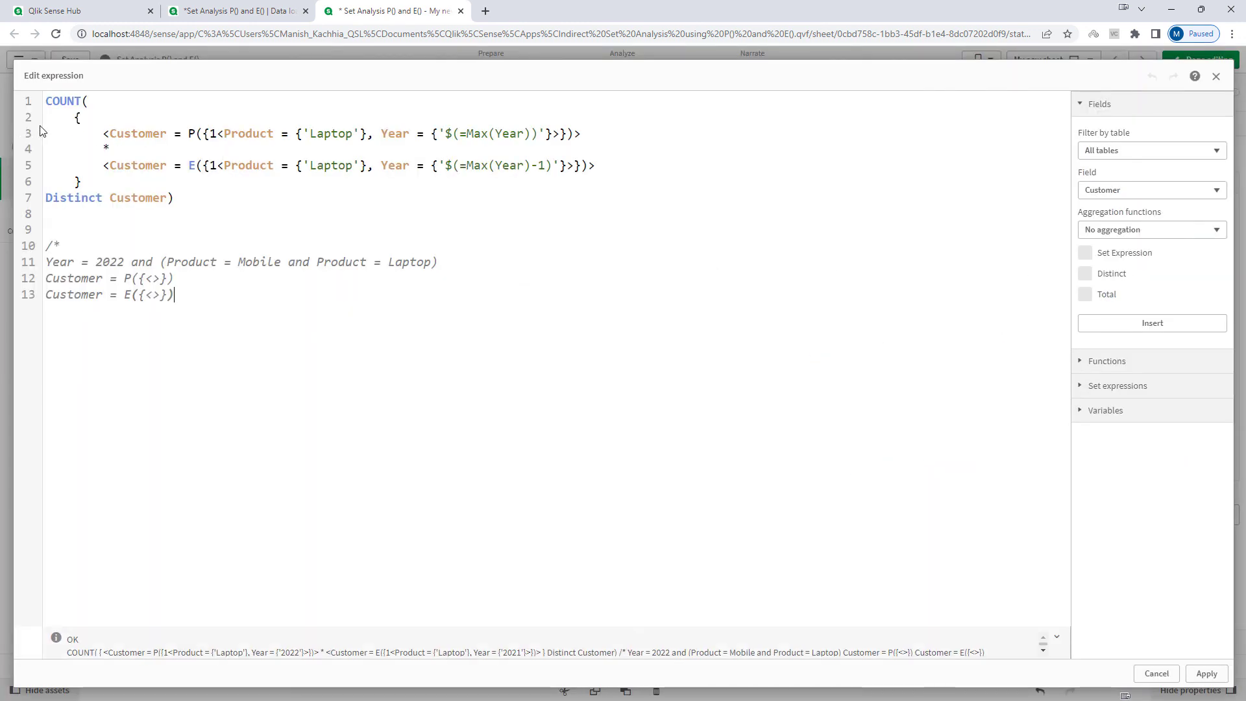
left_click_drag(44, 128, 44, 174)
key("ctrl+c")
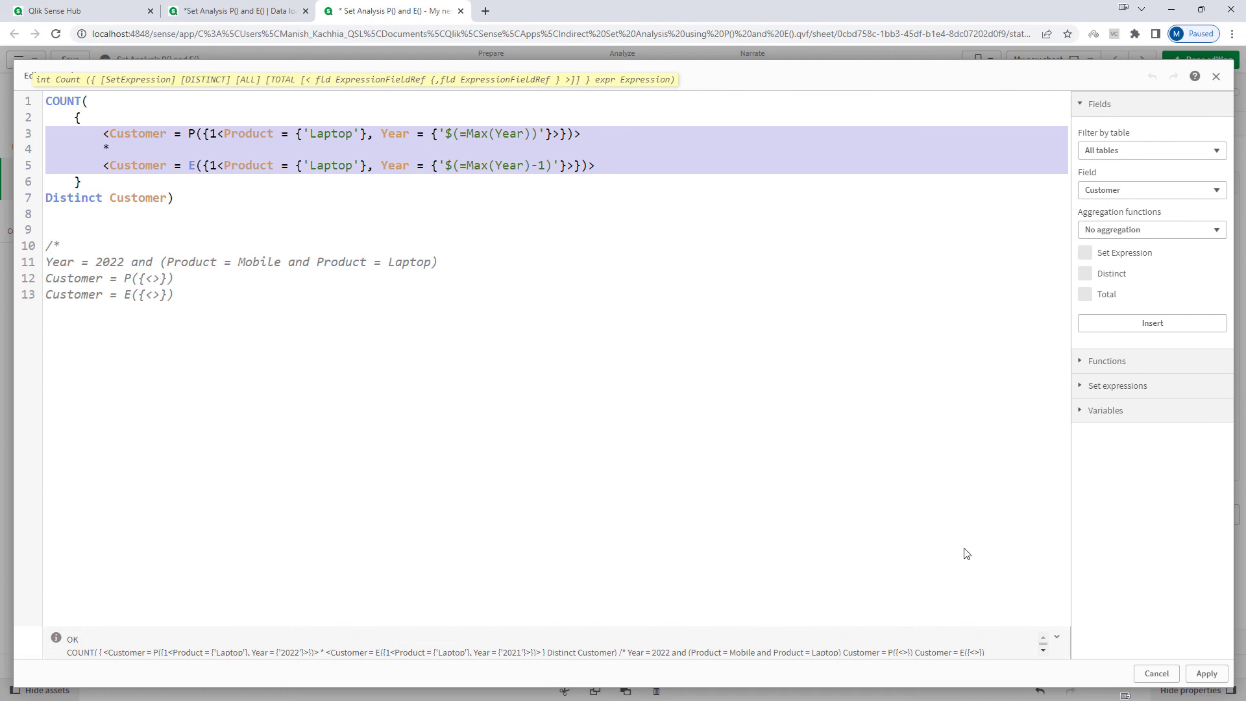
left_click(1205, 672)
Paste those conditions over lines 3–5 of the Concat KPI expression and apply
left_click(1051, 314)
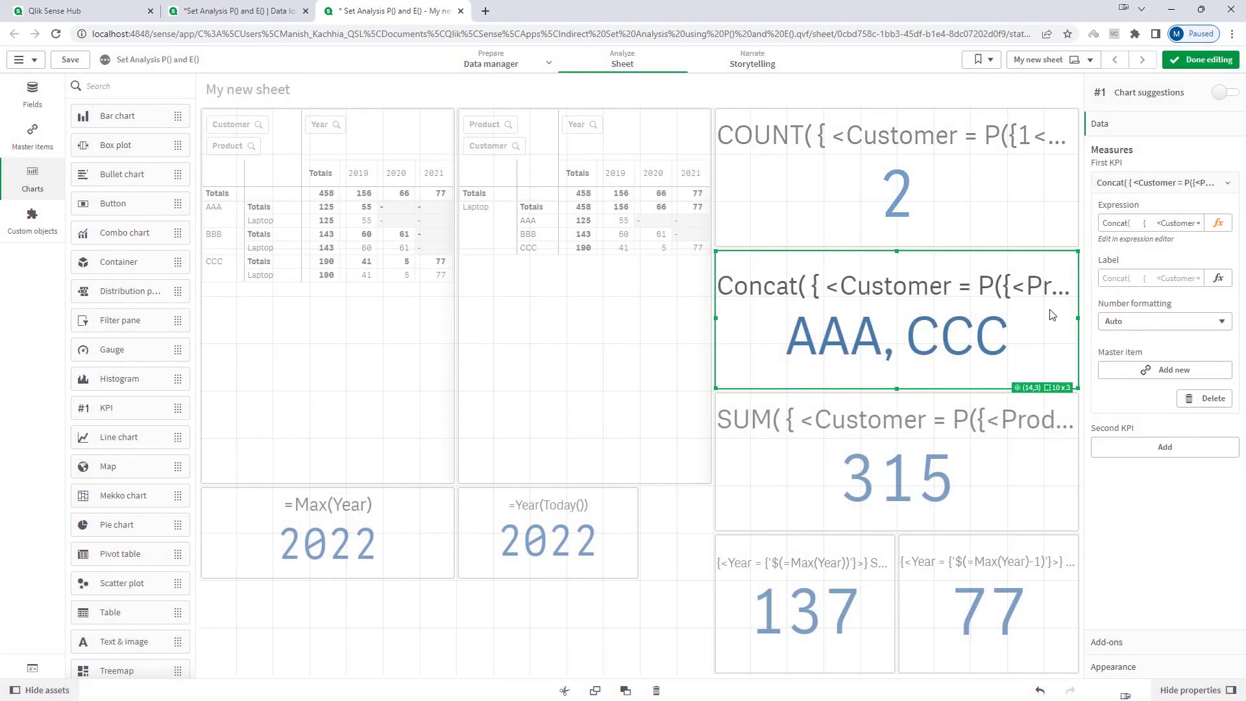
left_click(1218, 225)
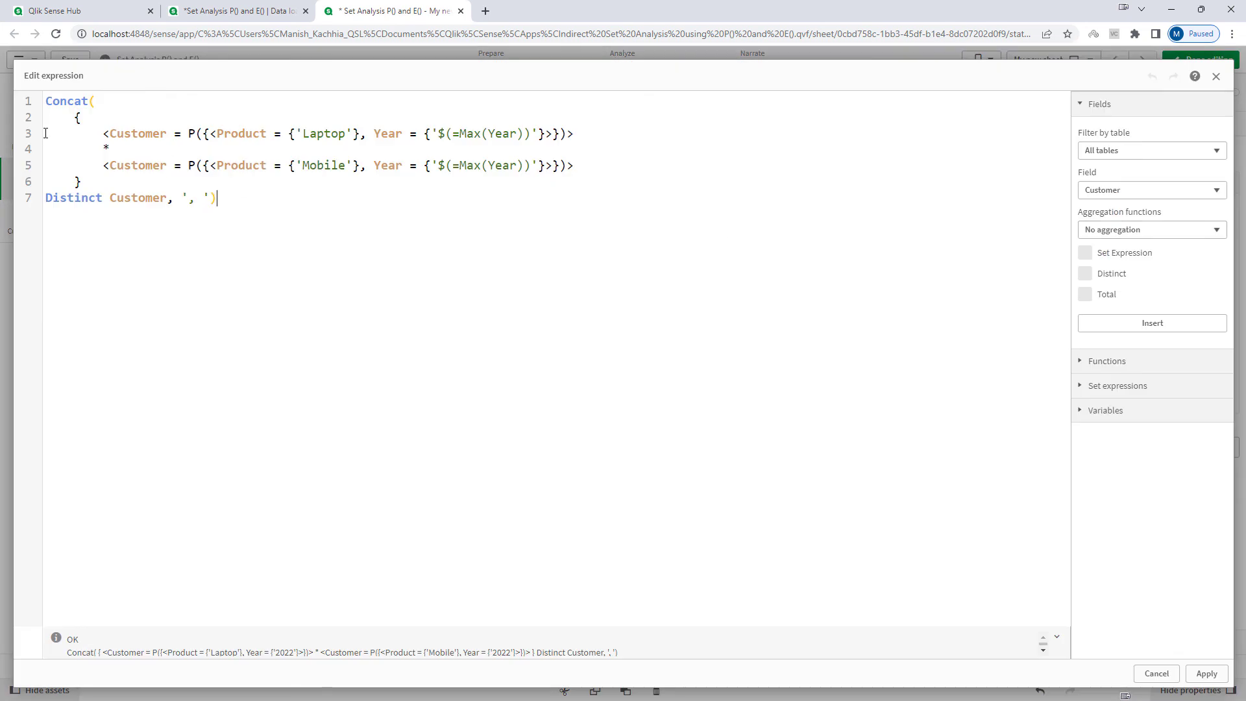
left_click_drag(45, 133, 45, 174)
key("ctrl+v")
left_click(1205, 673)
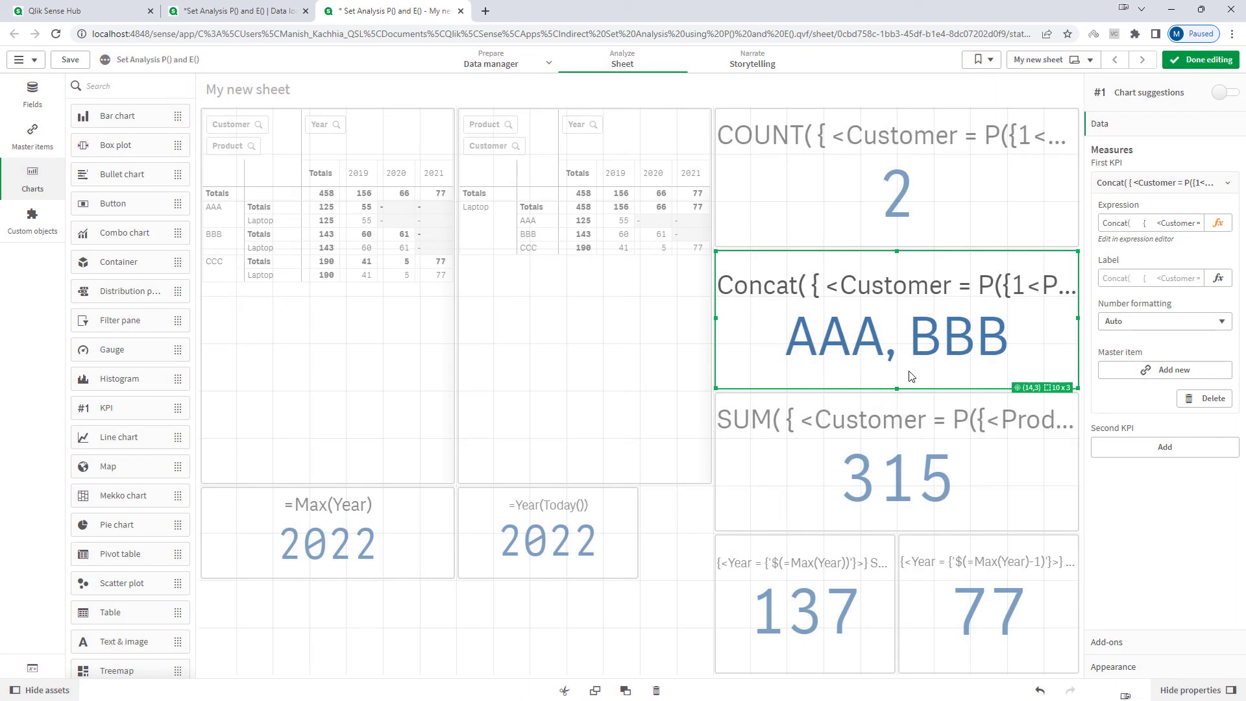
left_click(1205, 61)
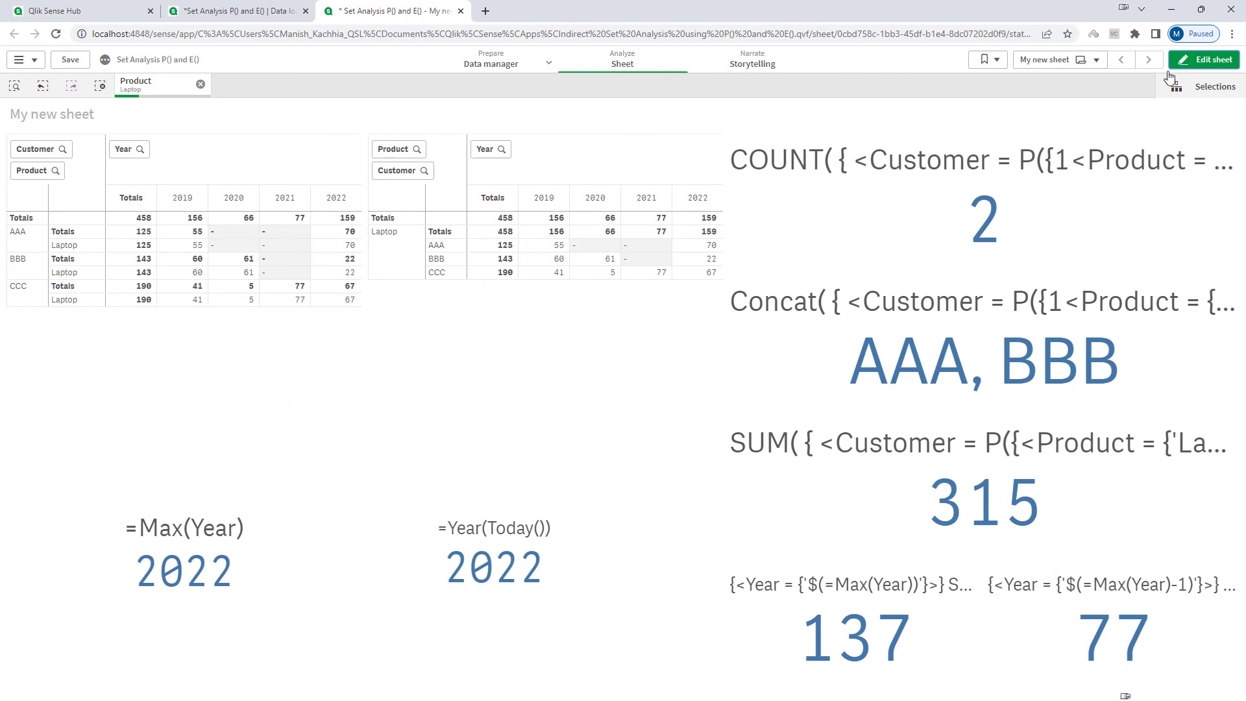
Paste the Laptop P()/E() lines into the SUM KPI, then filter customers to AAA and BBB
left_click(1205, 59)
left_click(982, 431)
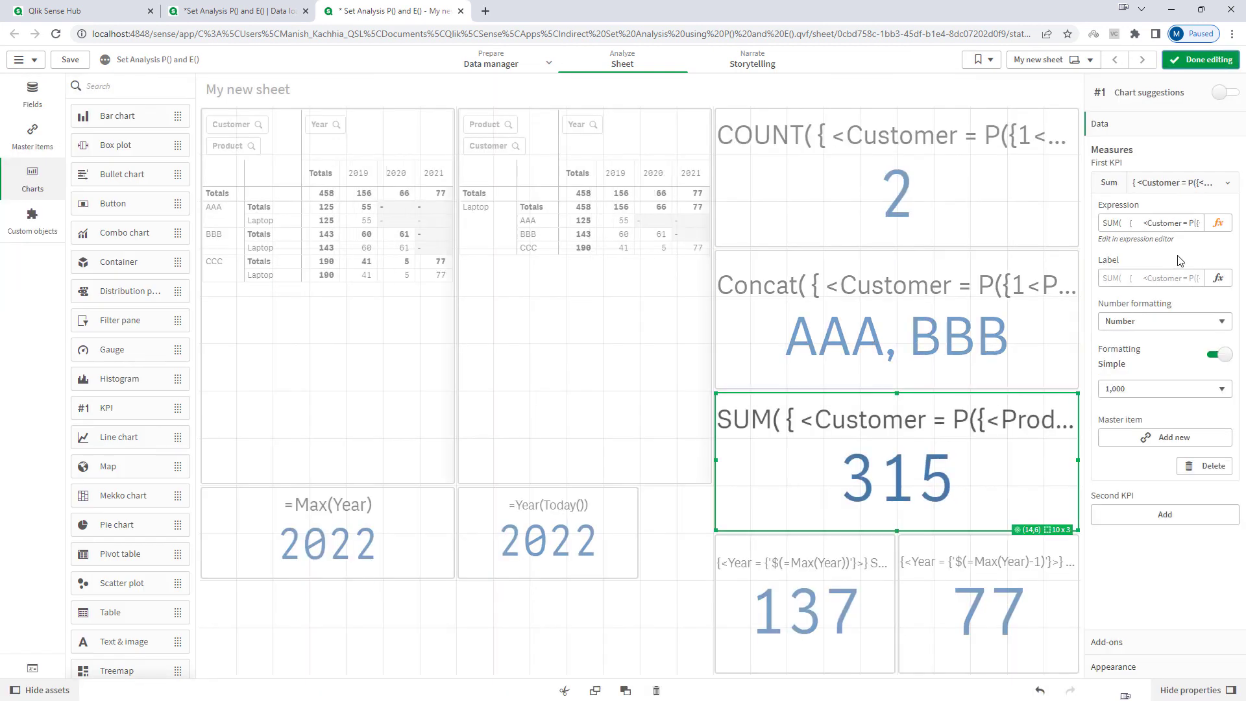
left_click(1218, 222)
left_click_drag(48, 132, 46, 181)
key("ctrl+v")
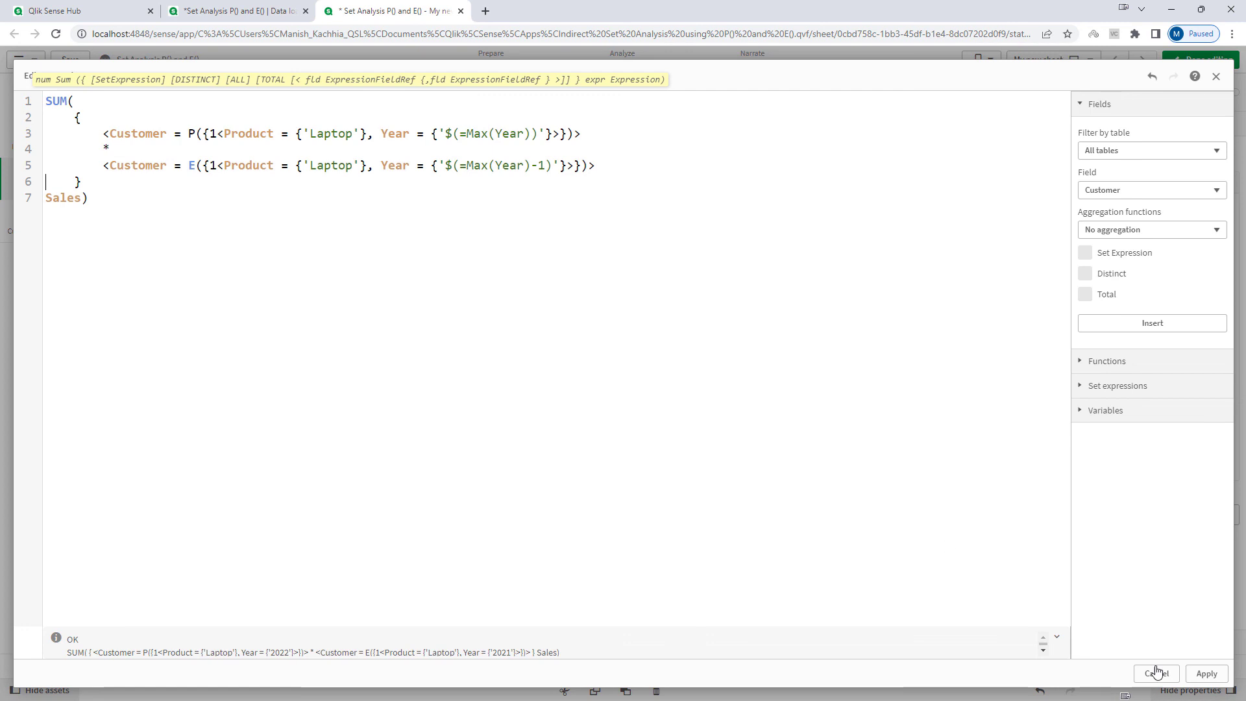
left_click(1206, 673)
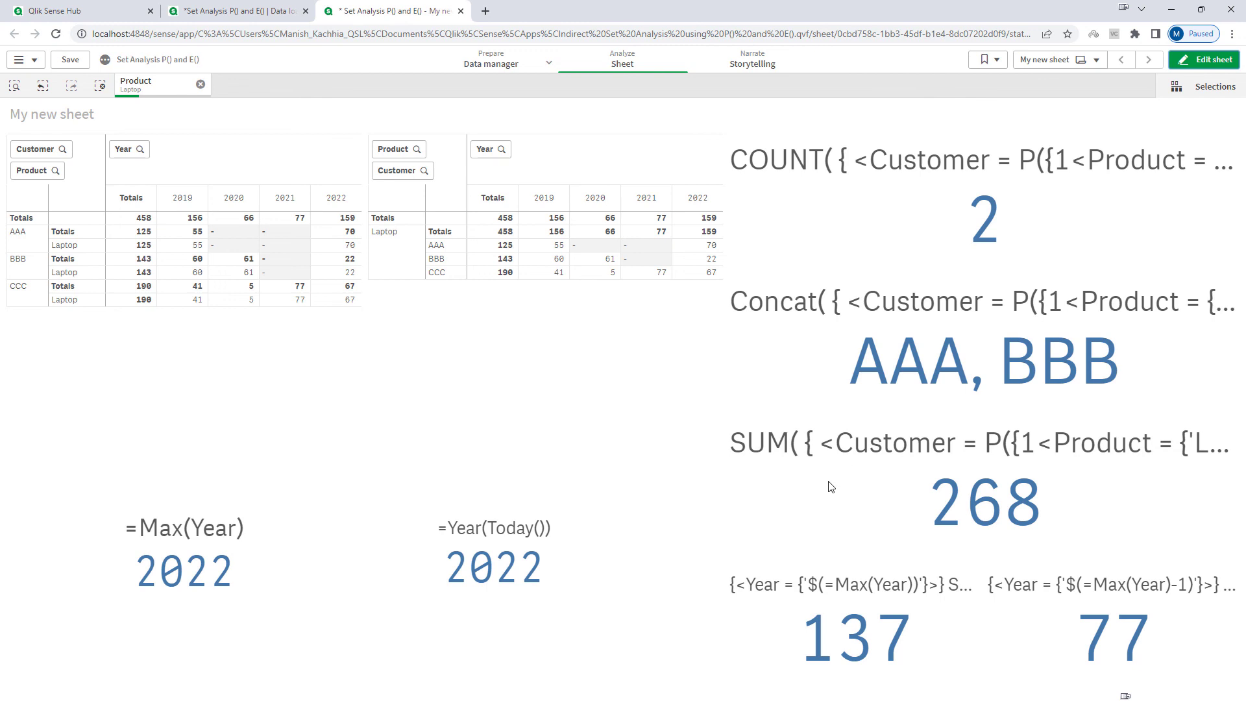
left_click_drag(436, 245, 436, 258)
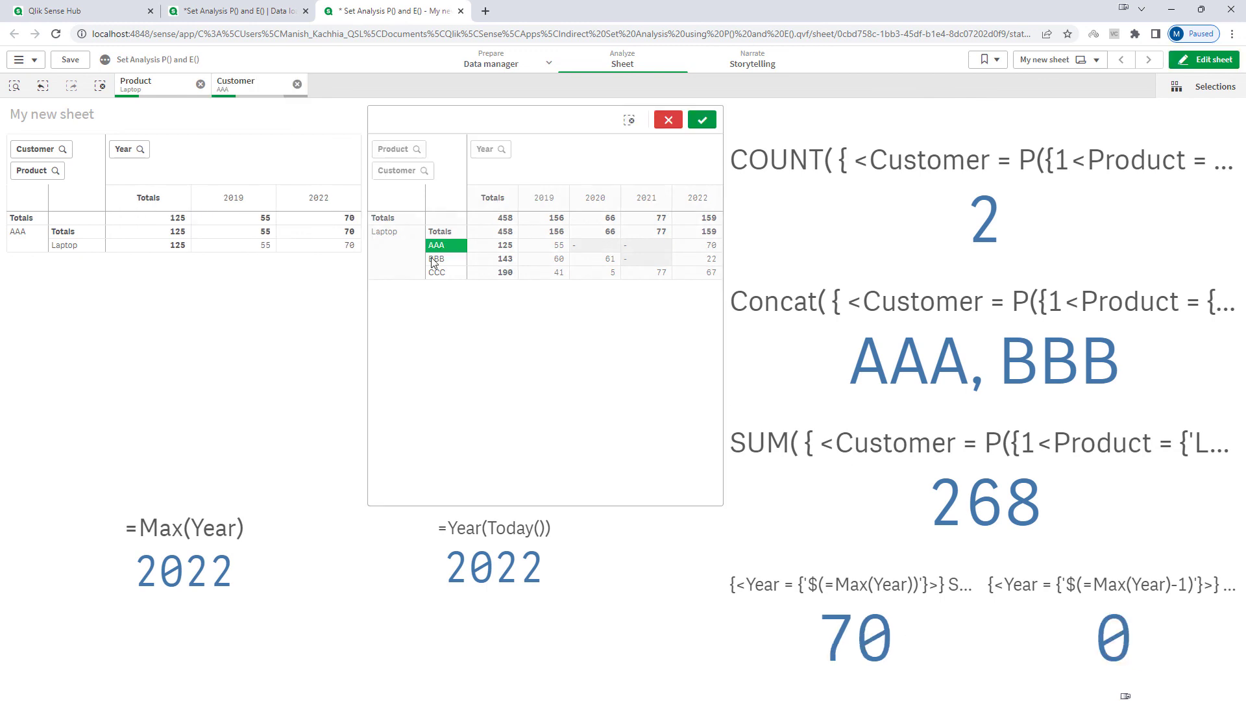
left_click(700, 120)
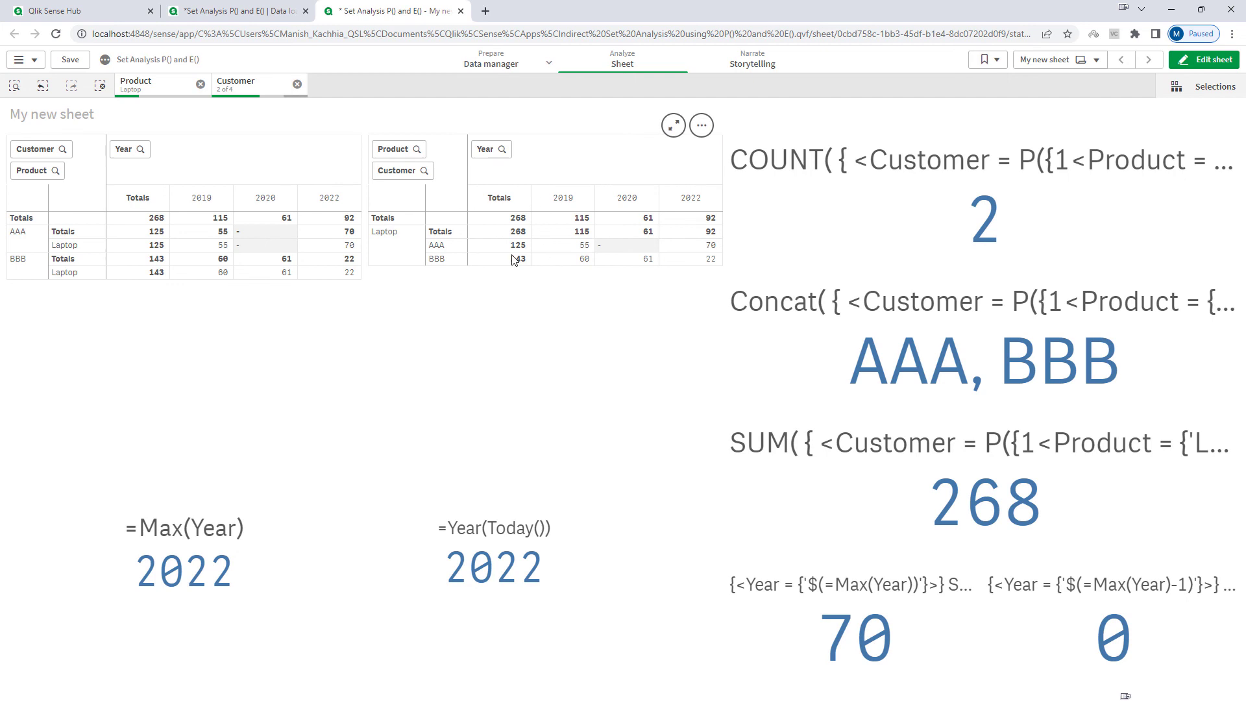